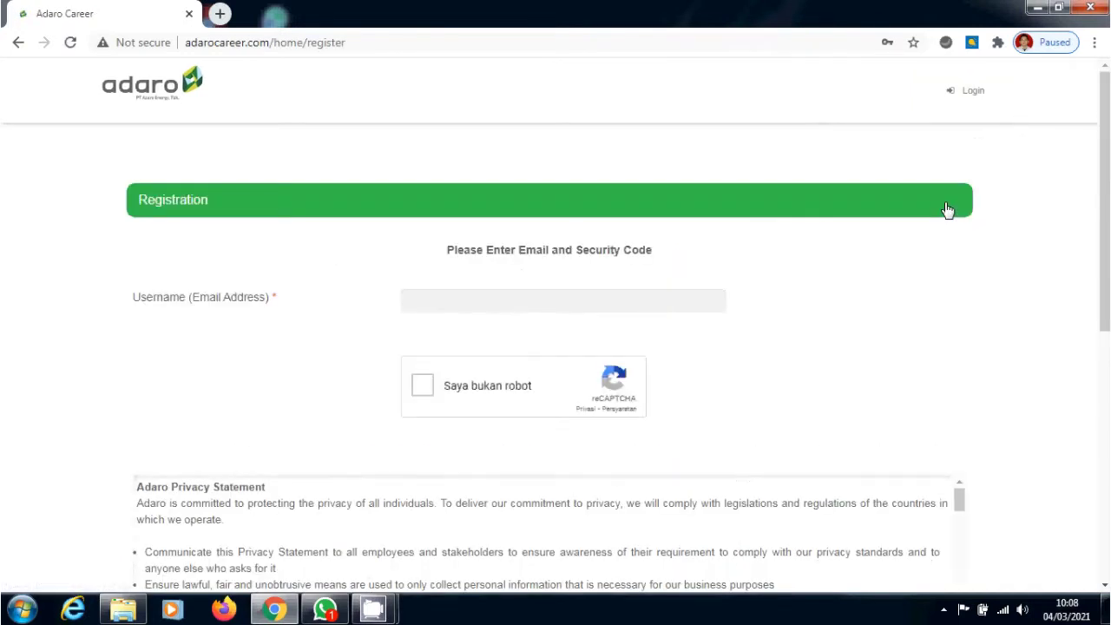
# Register an Adaro Career account using the candidate's e-mail, passing reCAPTCHA and accepting the privacy terms
pyautogui.click(523, 308)
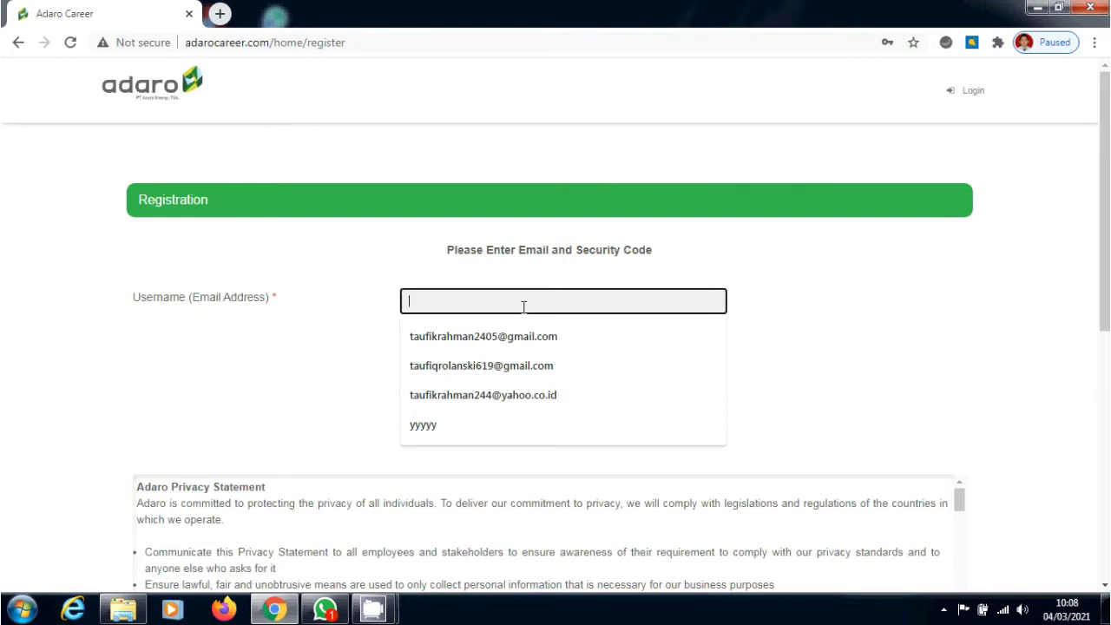
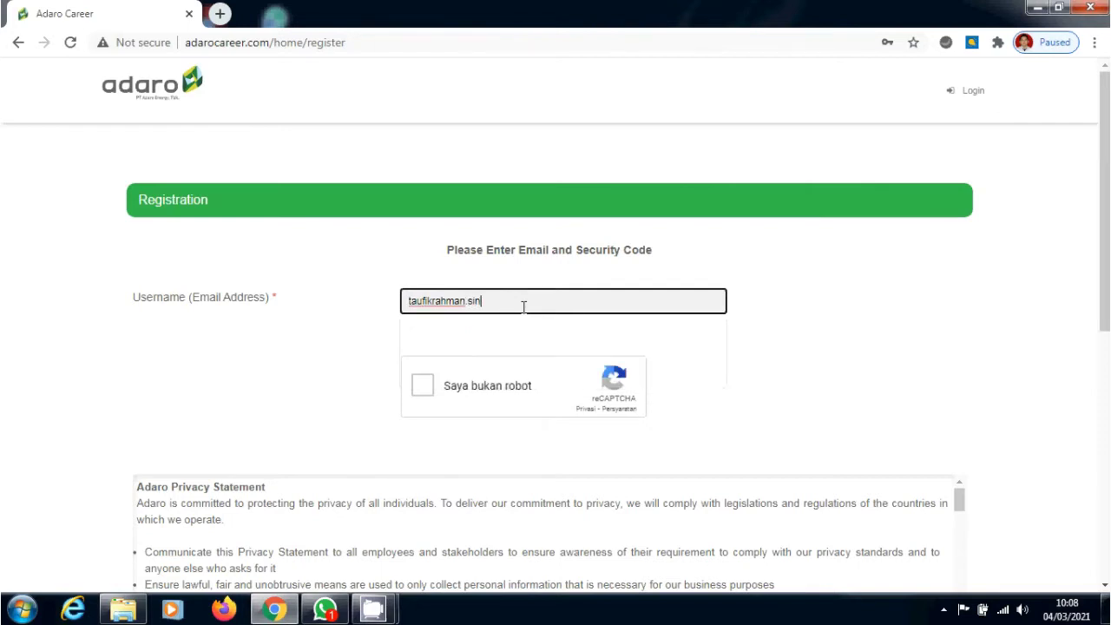
pyautogui.click(420, 401)
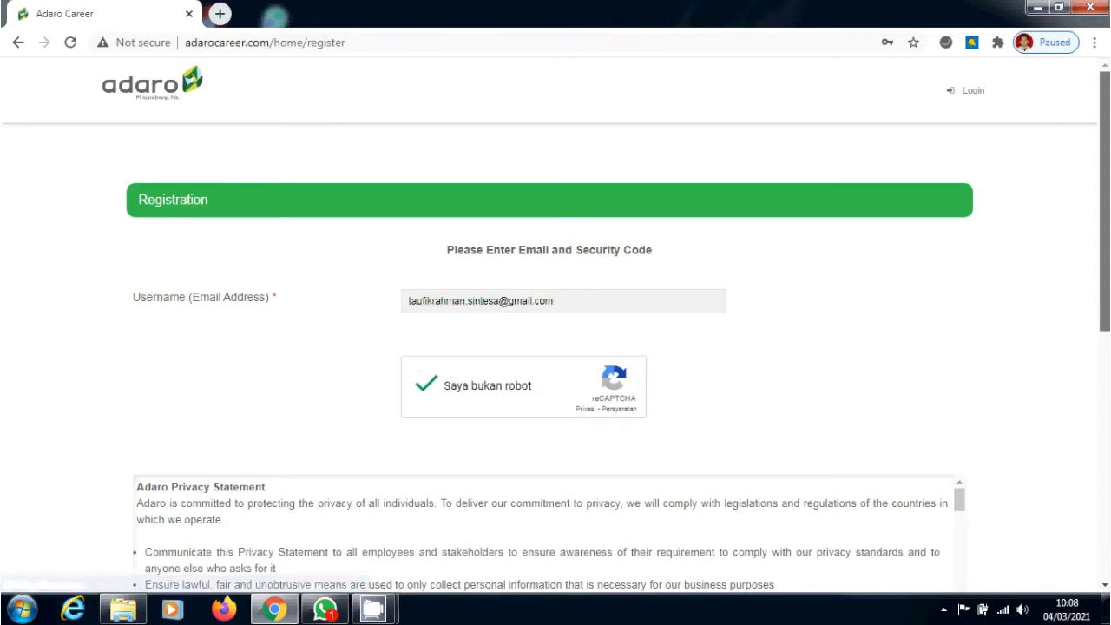
pyautogui.scroll(-3, 556, 357)
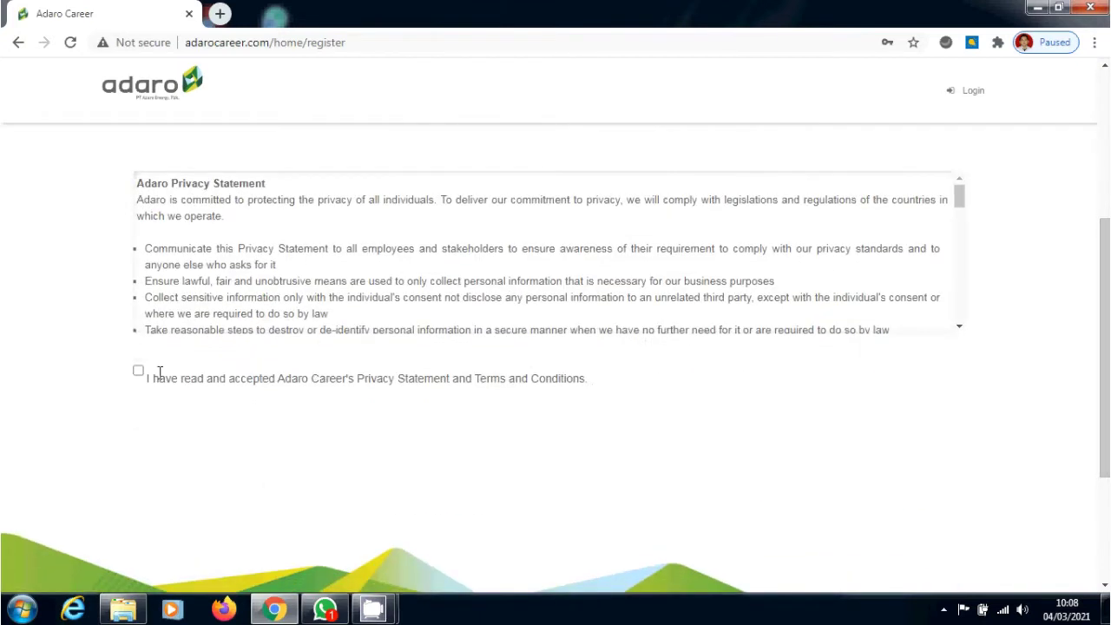
pyautogui.click(138, 373)
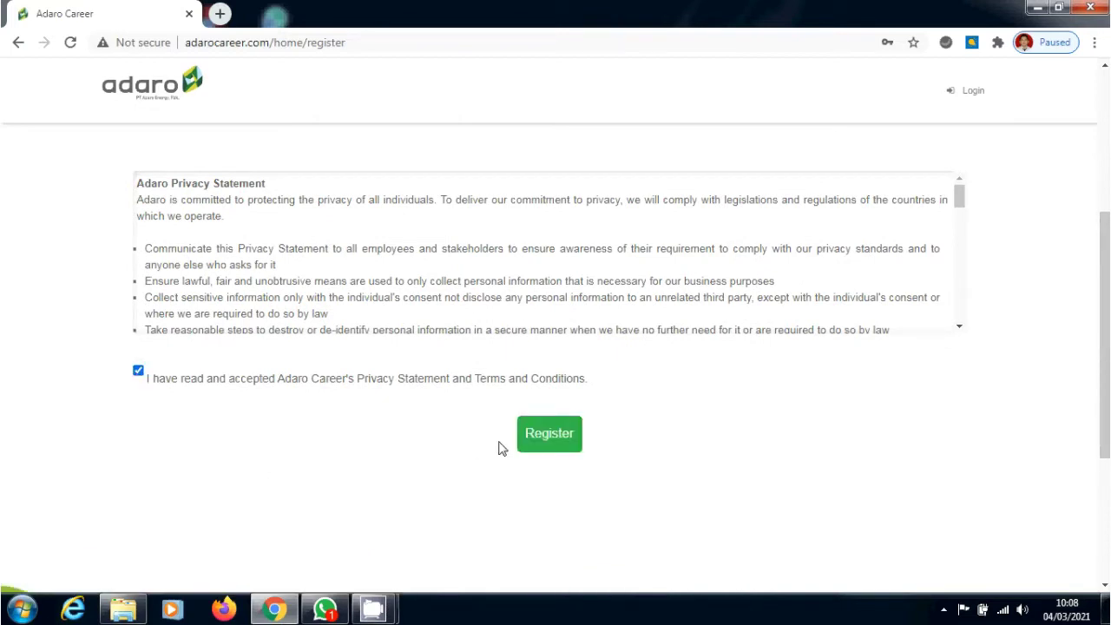
pyautogui.click(548, 436)
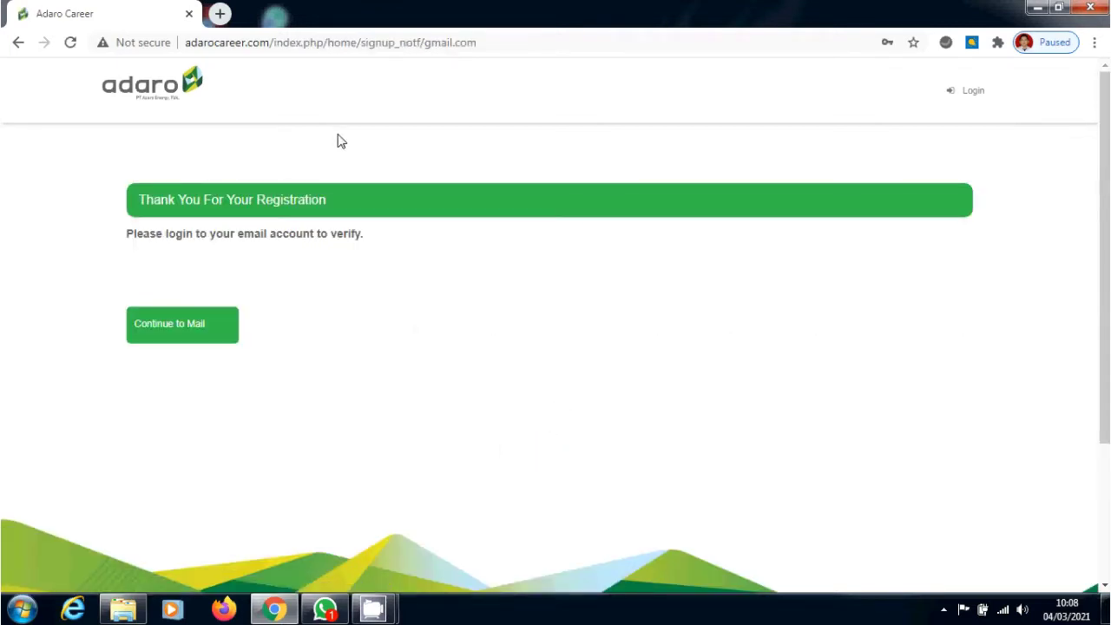
# Open Gmail in a new tab and follow the Adaro Career registration e-mail's confirmation link
pyautogui.click(220, 15)
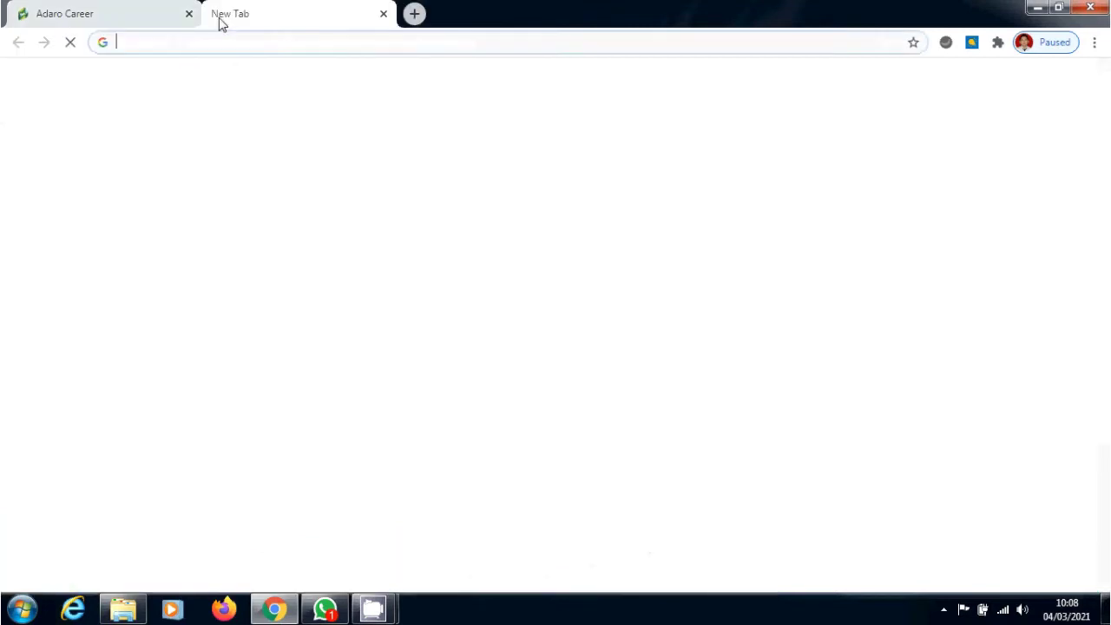
pyautogui.write('g')
pyautogui.press('Return')
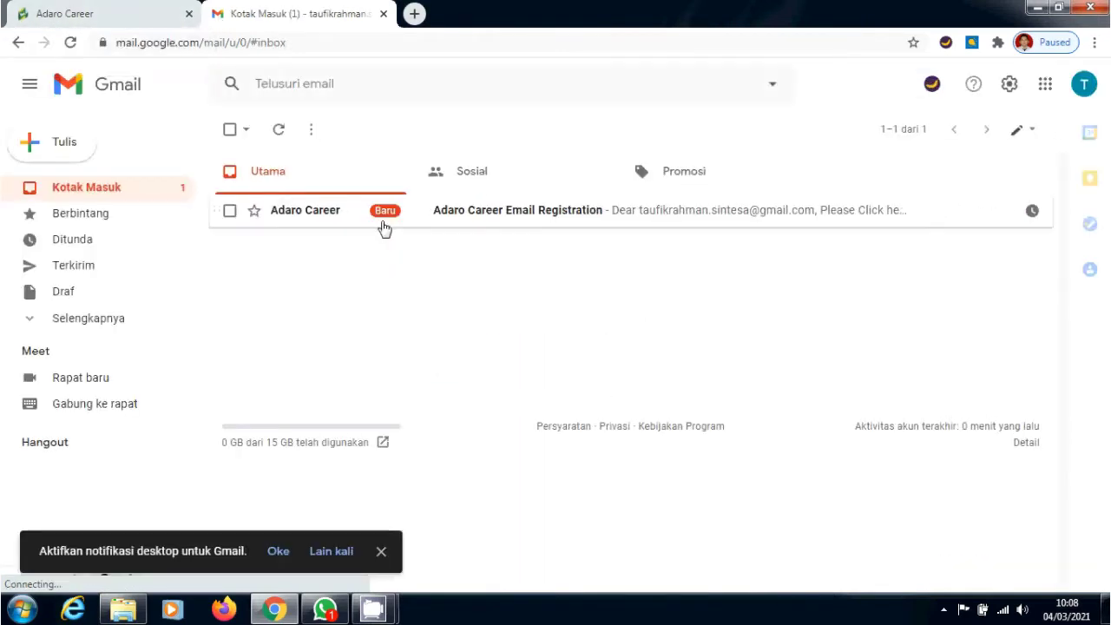
pyautogui.moveTo(385, 228)
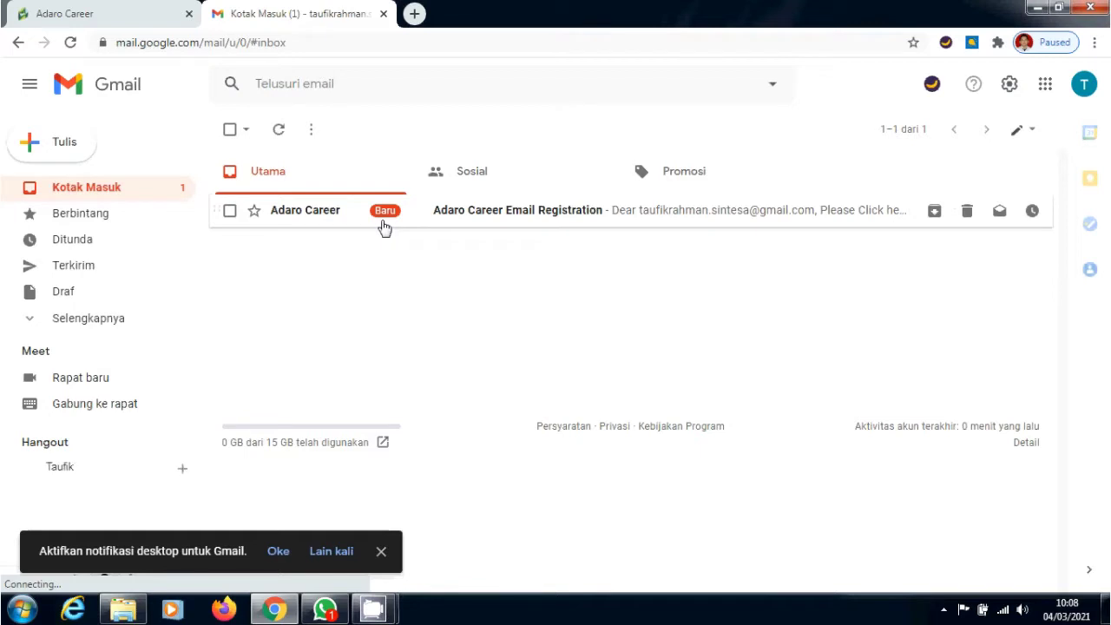
pyautogui.click(385, 227)
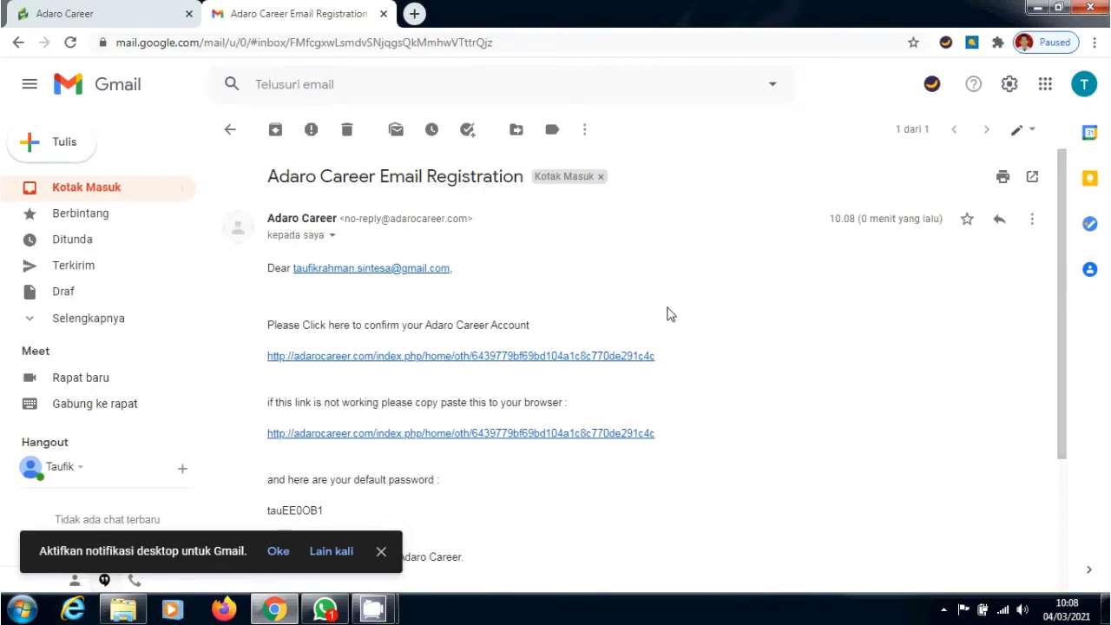
pyautogui.click(616, 361)
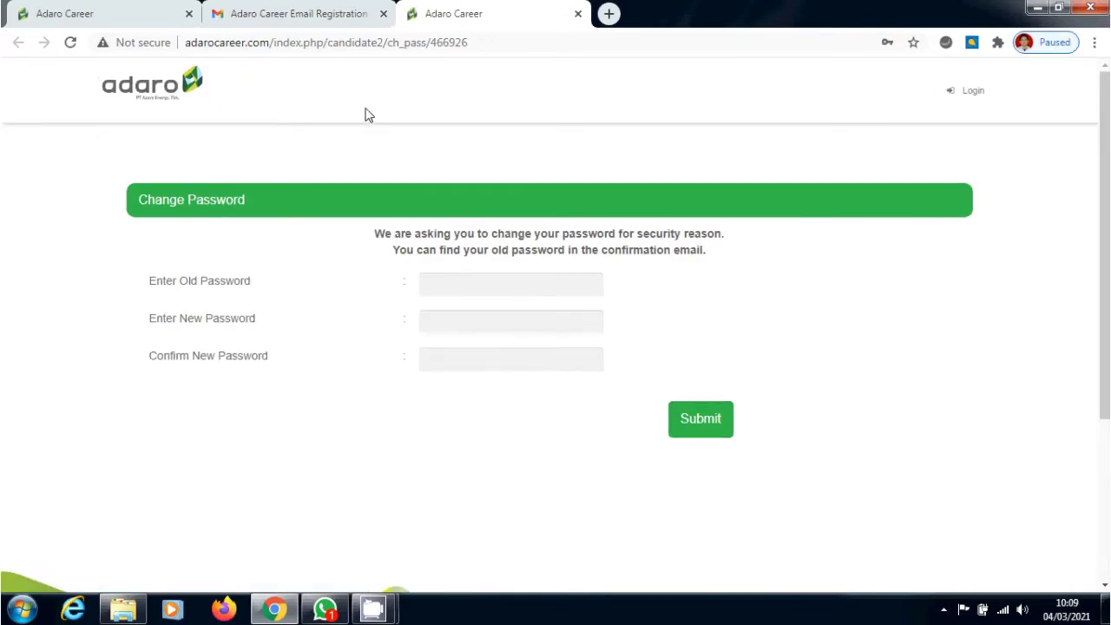
# Copy the default password from the registration e-mail into the Enter Old Password field
pyautogui.click(324, 7)
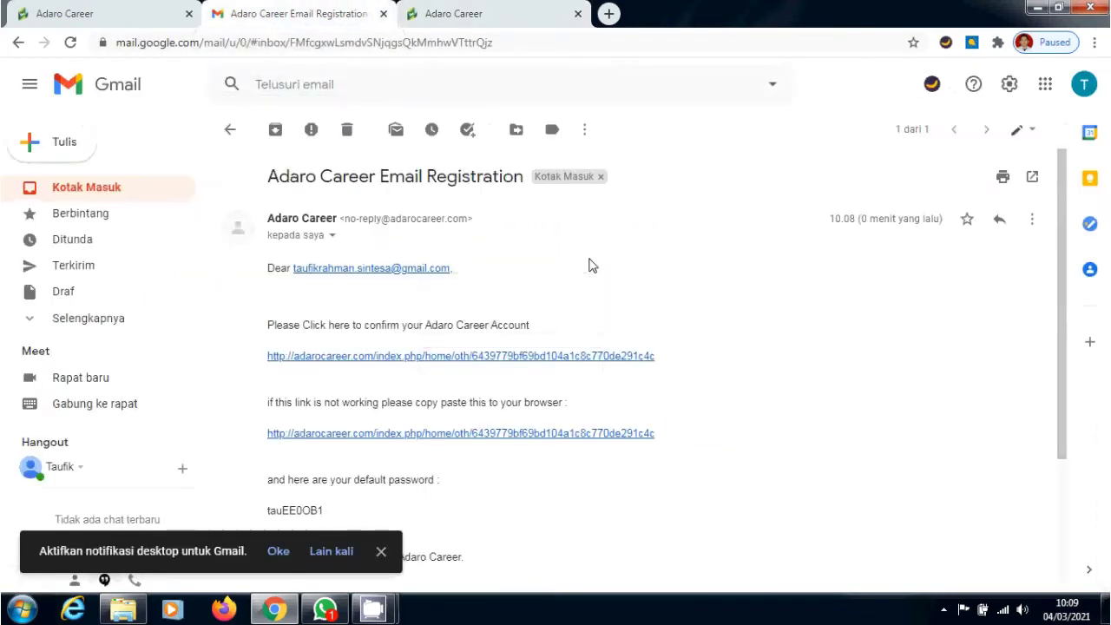
pyautogui.moveTo(1058, 402); pyautogui.dragTo(1071, 467)
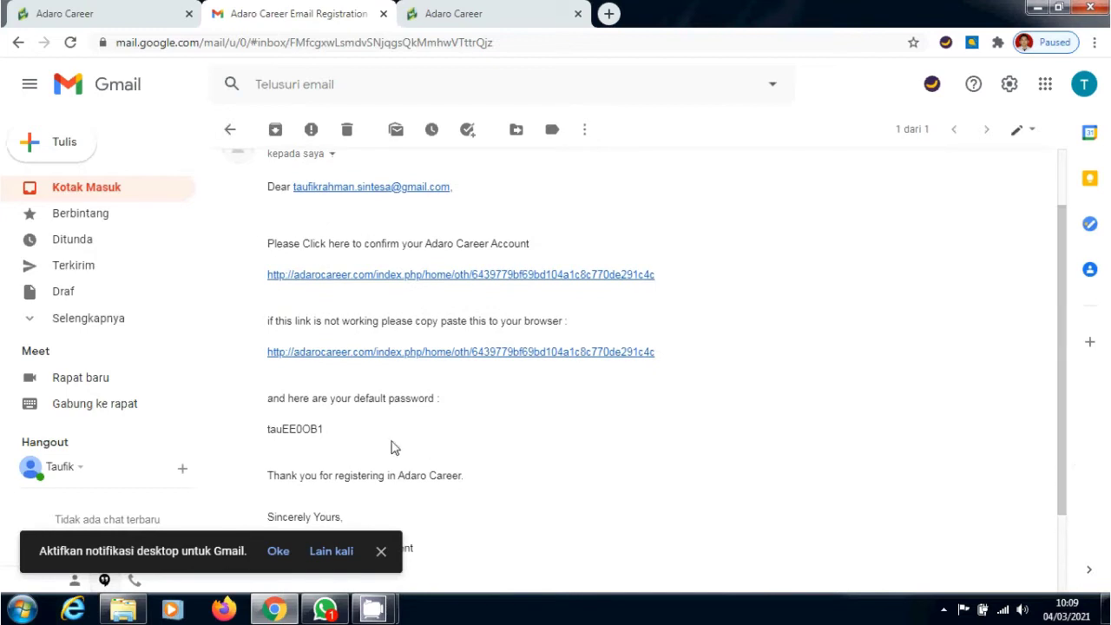
pyautogui.moveTo(330, 431); pyautogui.dragTo(269, 432)
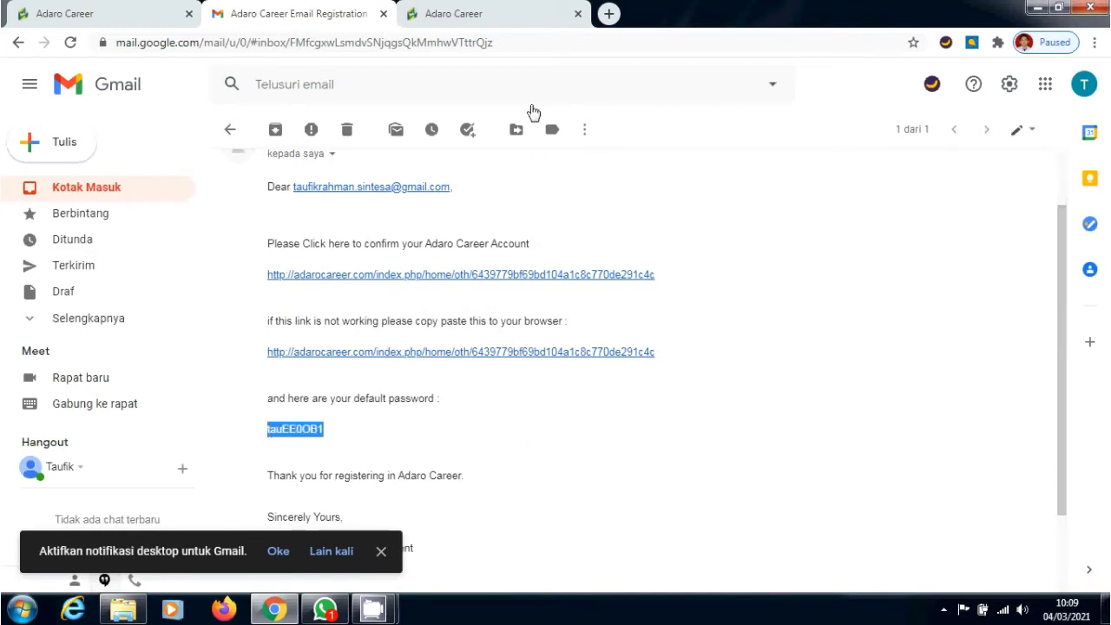
pyautogui.click(495, 11)
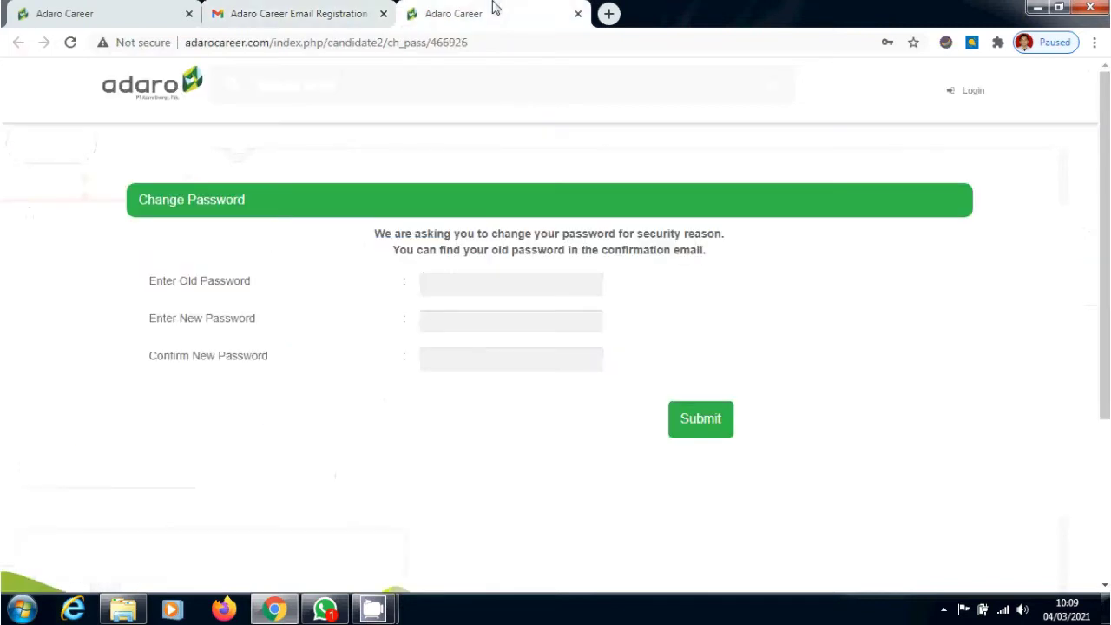
pyautogui.click(504, 284)
pyautogui.hotkey('ctrl', 'v')
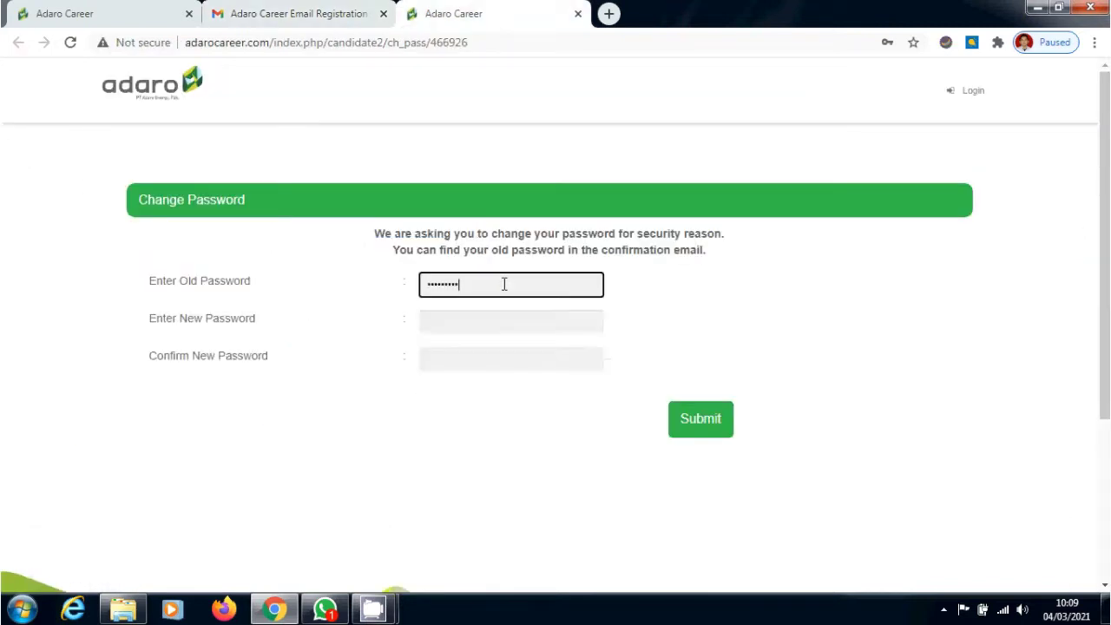
# Enter the new password and its confirmation, then submit the password change
pyautogui.click(530, 328)
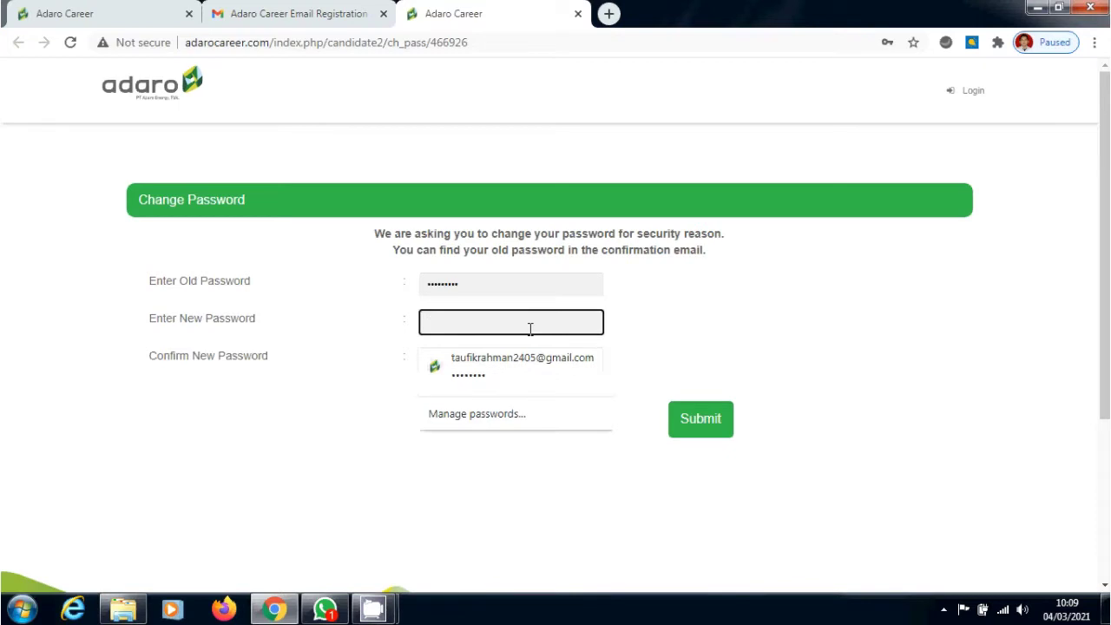
pyautogui.write('••')
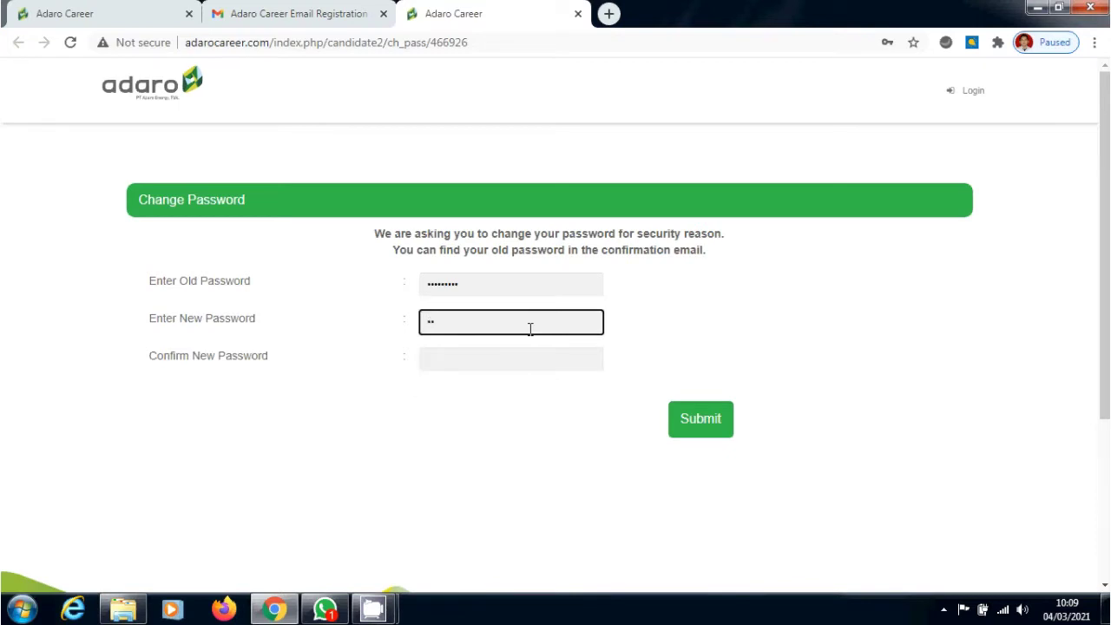
pyautogui.write('••••')
pyautogui.click(532, 360)
pyautogui.write('••')
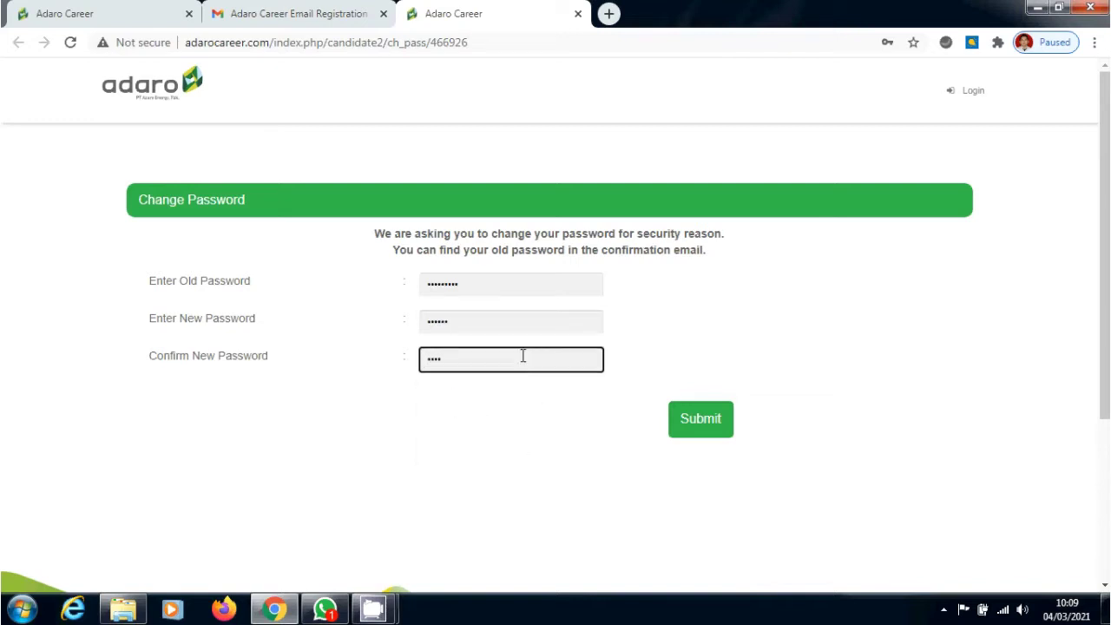
pyautogui.doubleClick(486, 323)
pyautogui.write('••••')
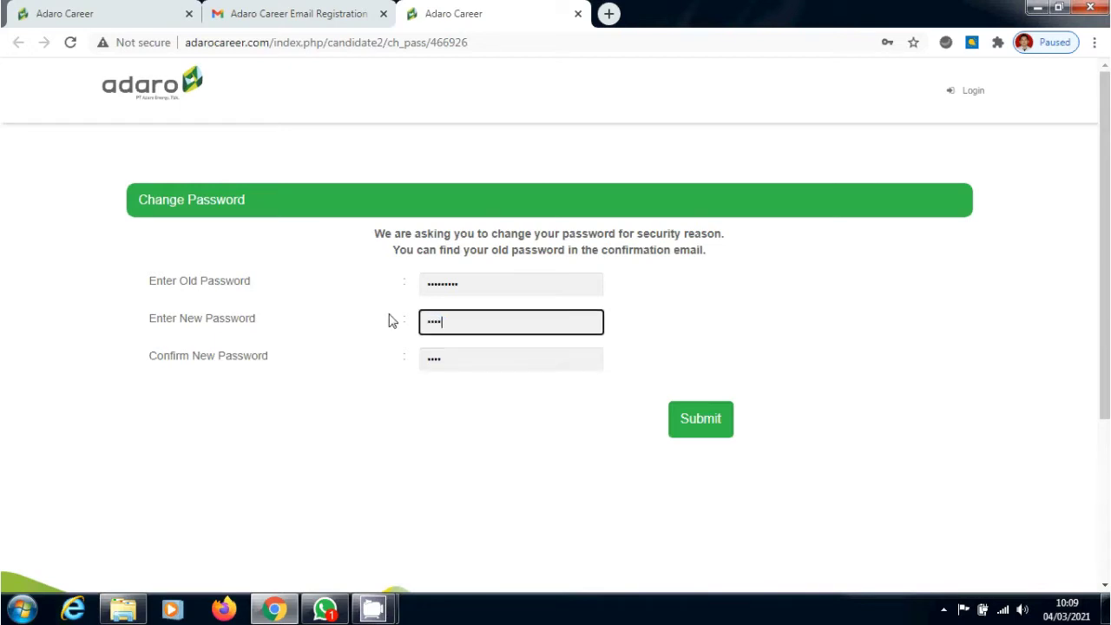
pyautogui.write('•••')
pyautogui.doubleClick(452, 357)
pyautogui.write('•••••')
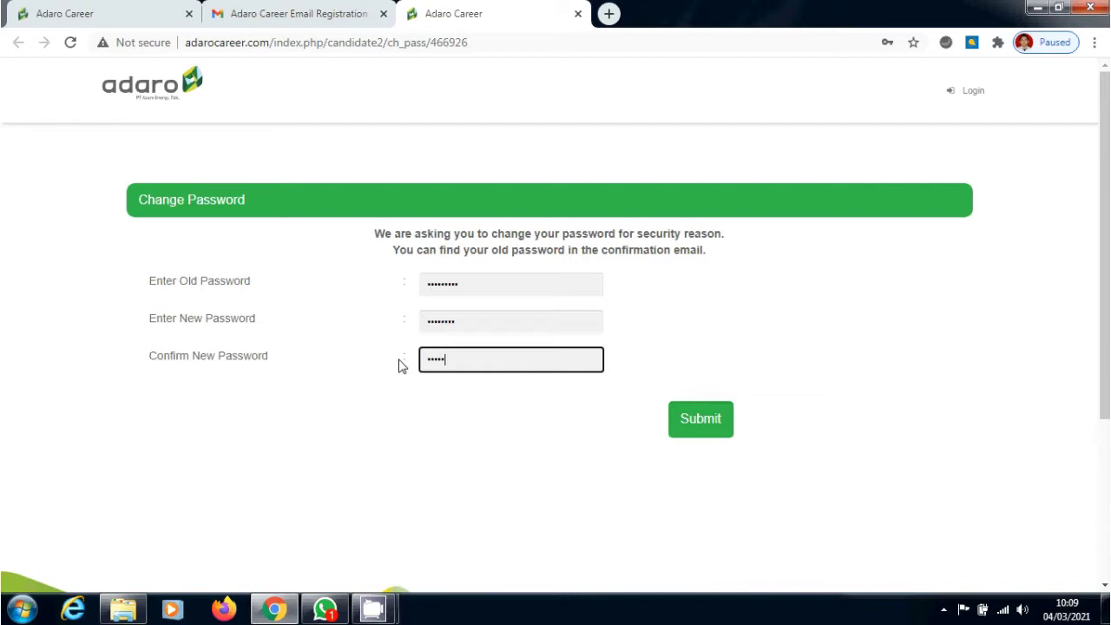
pyautogui.write('•••')
pyautogui.click(692, 431)
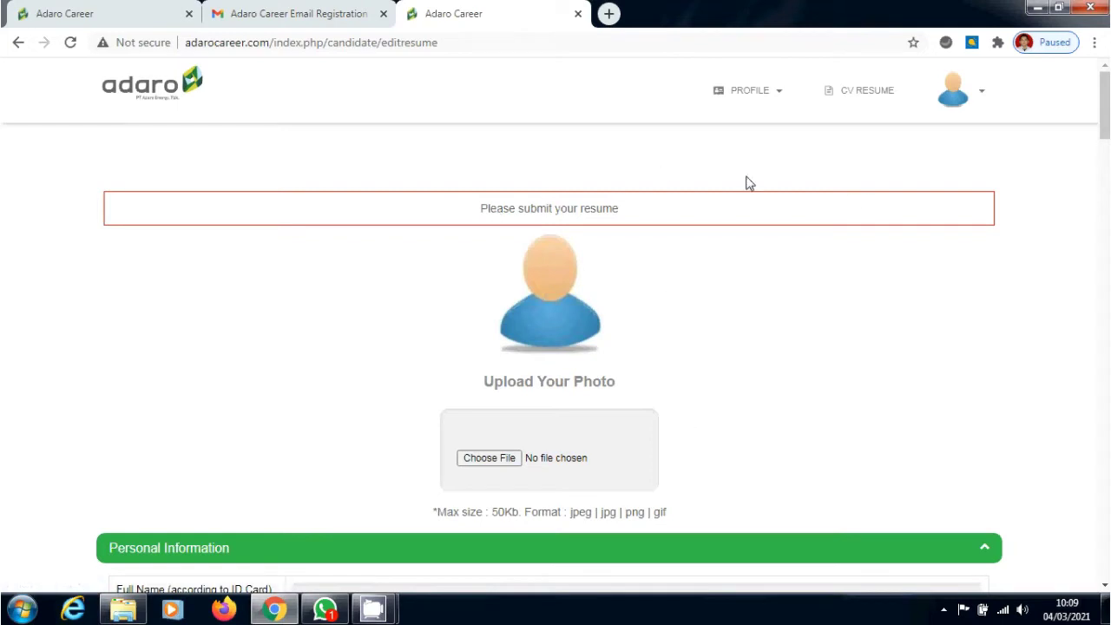
# Look through the account options and PROFILE page menus without changing anything
pyautogui.click(989, 94)
pyautogui.click(1054, 176)
pyautogui.click(785, 105)
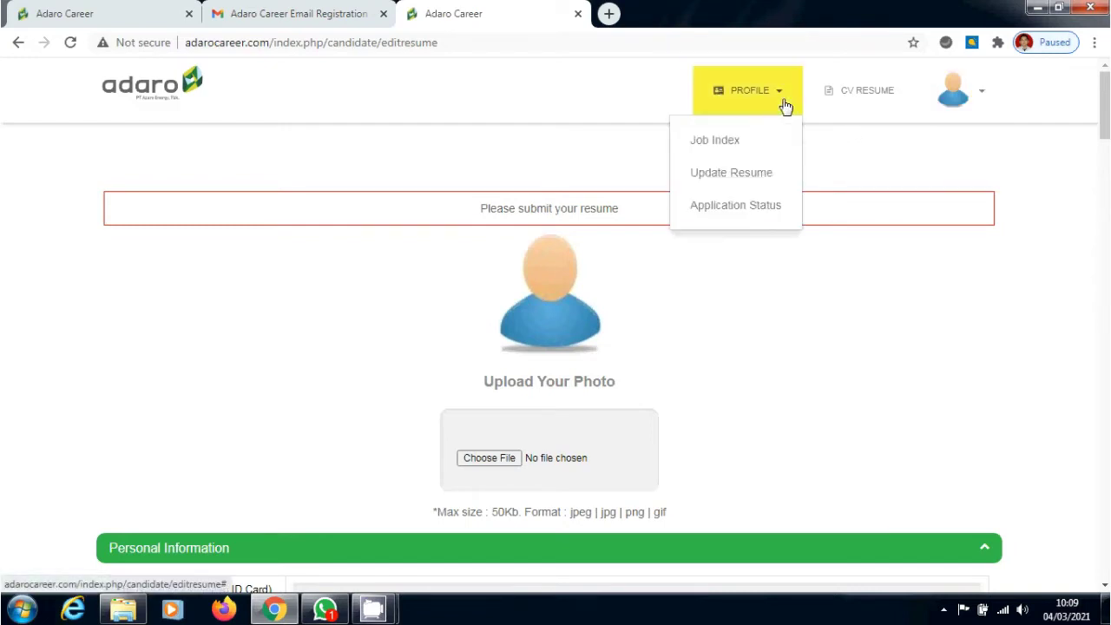
pyautogui.click(972, 271)
# Scroll the Update Resume page and choose a file for Upload Your Photo
pyautogui.scroll(-1, 1104, 108)
pyautogui.scroll(-5, 550, 363)
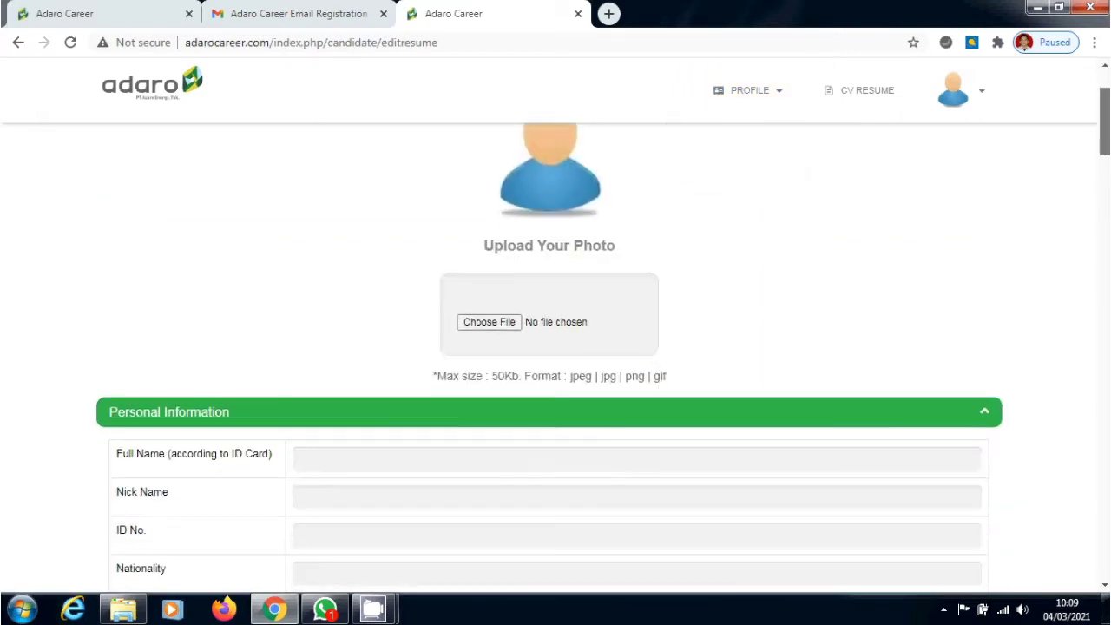
pyautogui.scroll(6, 555, 347)
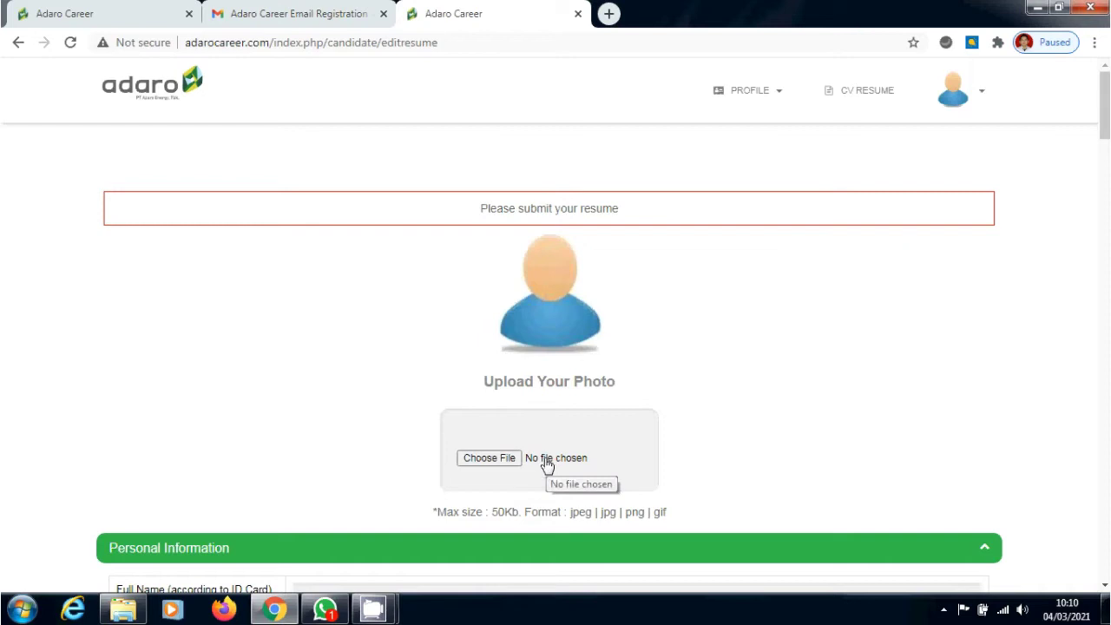
pyautogui.click(489, 459)
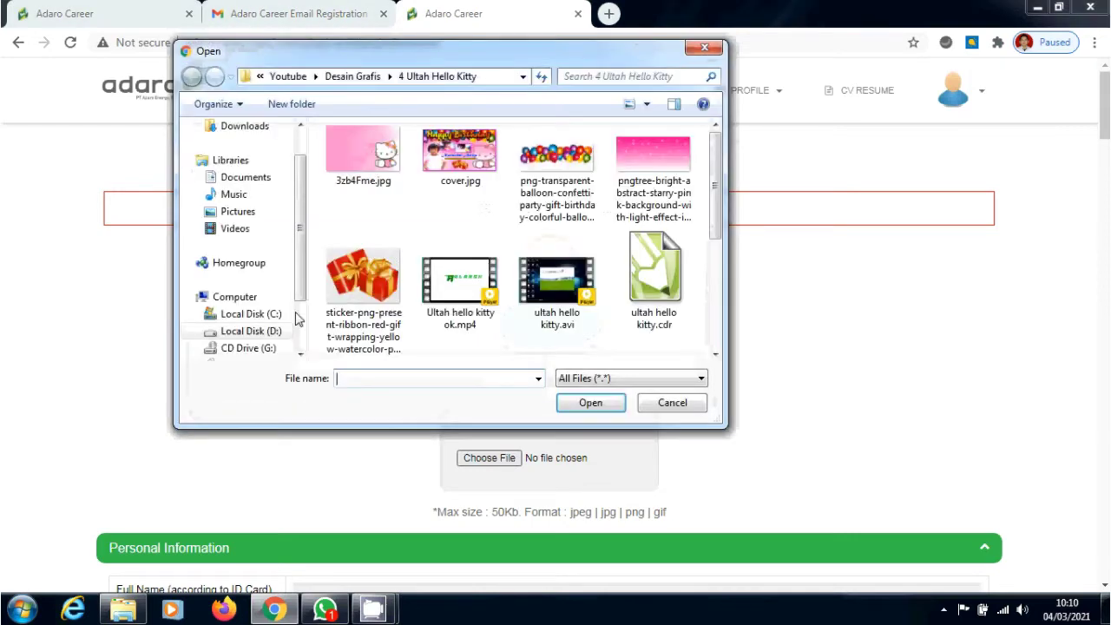
# From drive D, go to the Tutorial > 1 folder and select the applicant's JPG photo
pyautogui.click(251, 331)
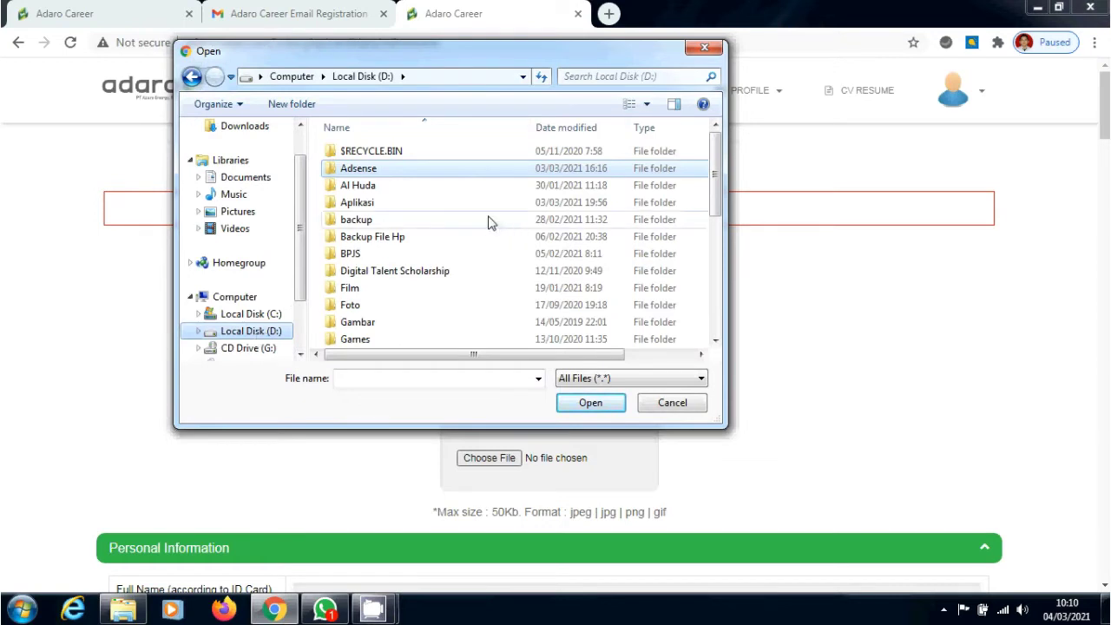
pyautogui.doubleClick(476, 172)
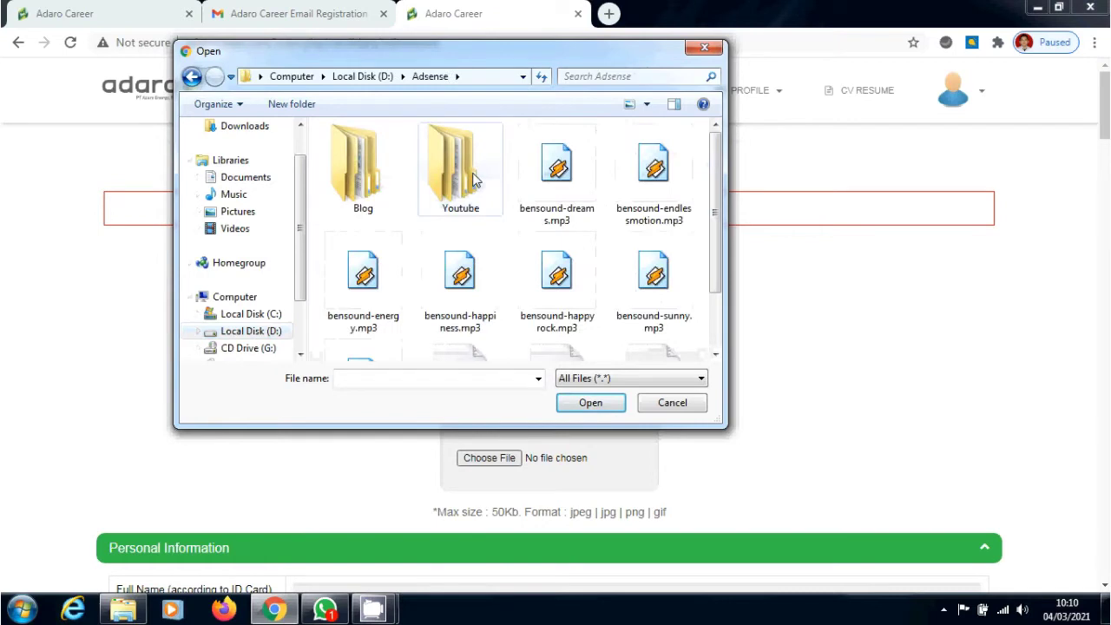
pyautogui.doubleClick(476, 178)
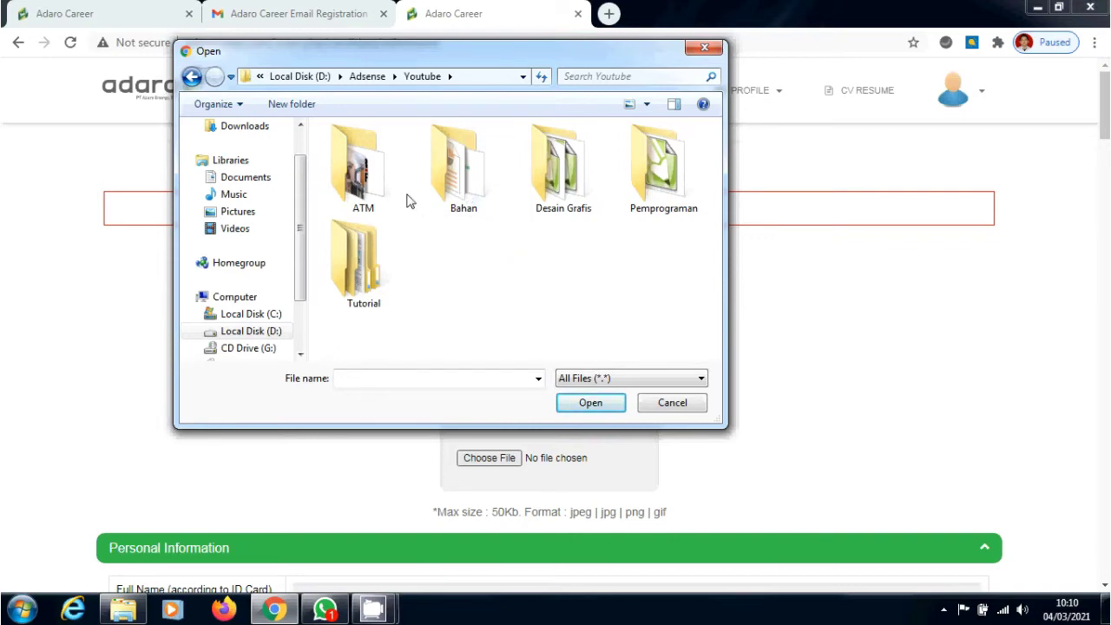
pyautogui.doubleClick(355, 251)
pyautogui.doubleClick(358, 154)
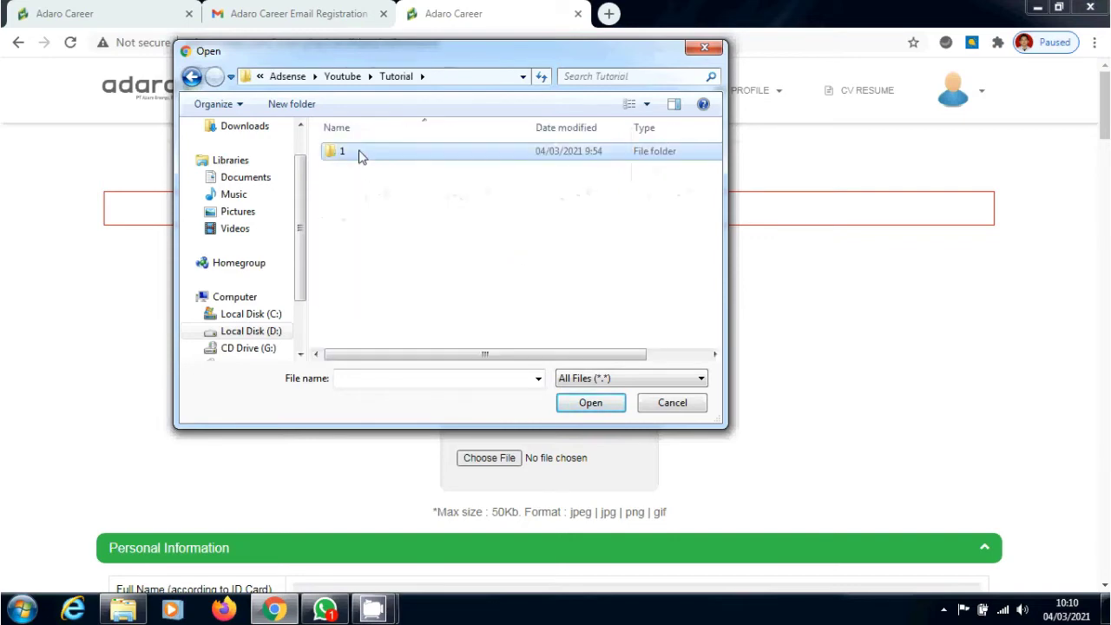
pyautogui.click(360, 157)
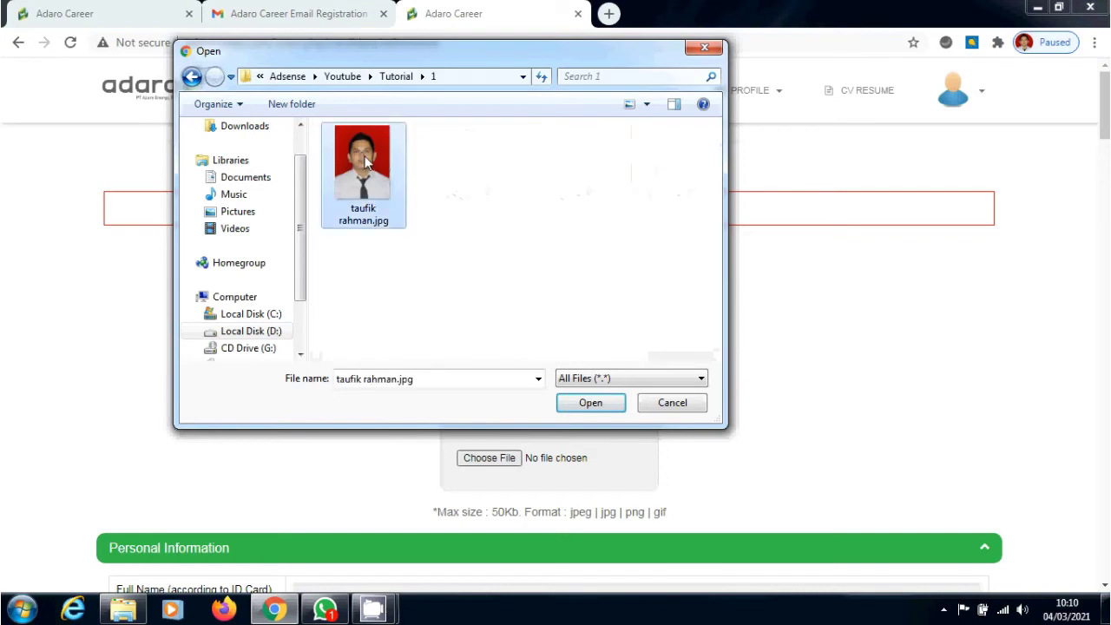
pyautogui.click(591, 403)
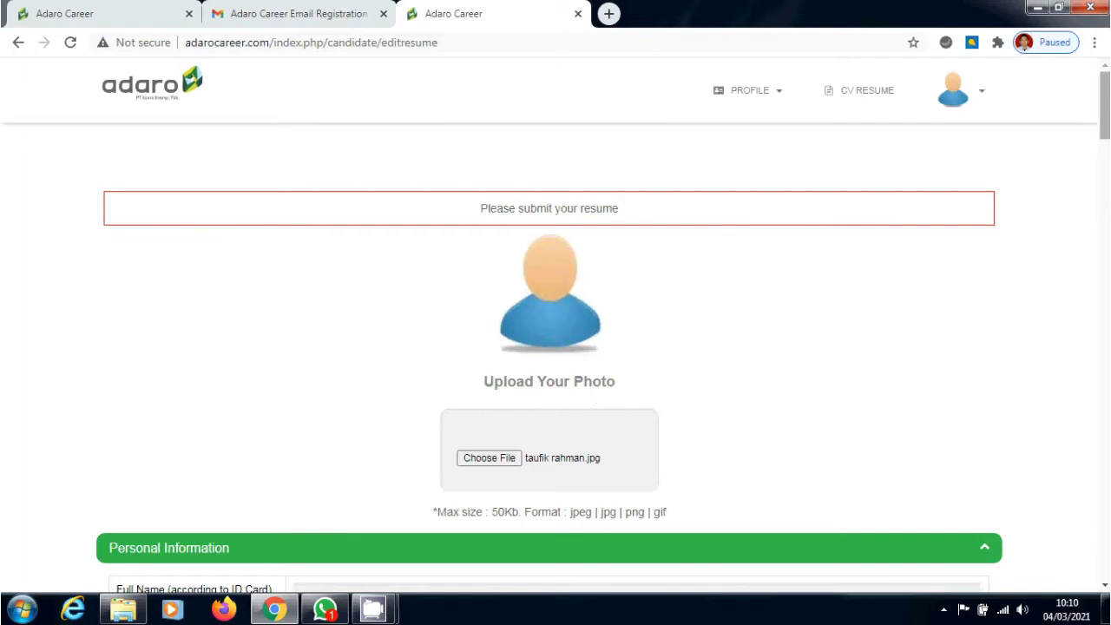
# Fill in full name, nick name and ID number, with nationality Indonesia and status Experienced
pyautogui.scroll(-4, 556, 347)
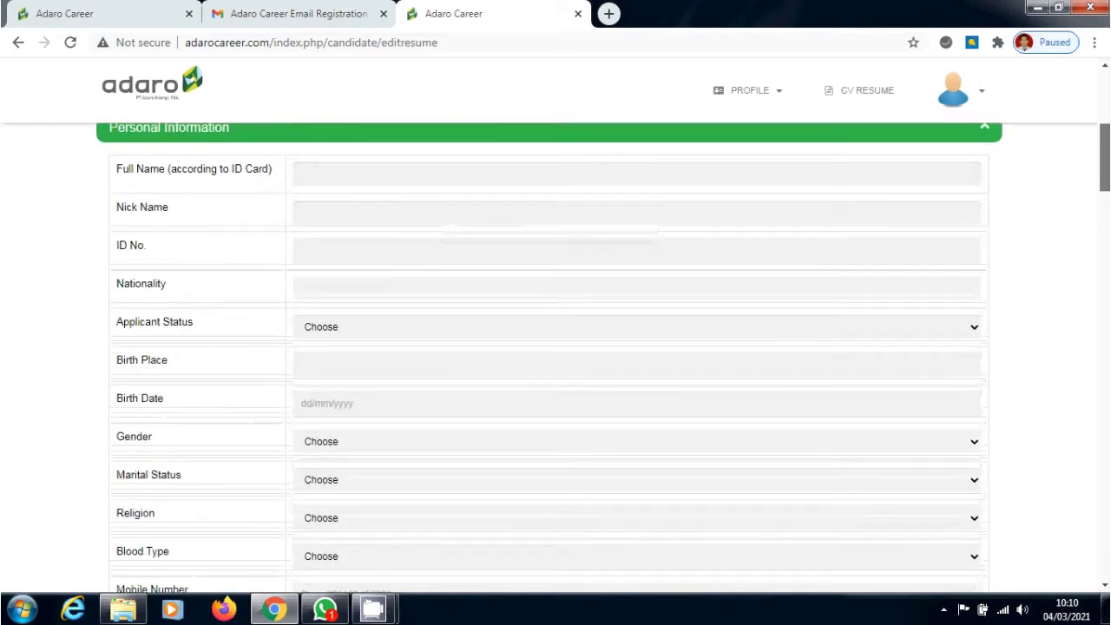
pyautogui.click(610, 184)
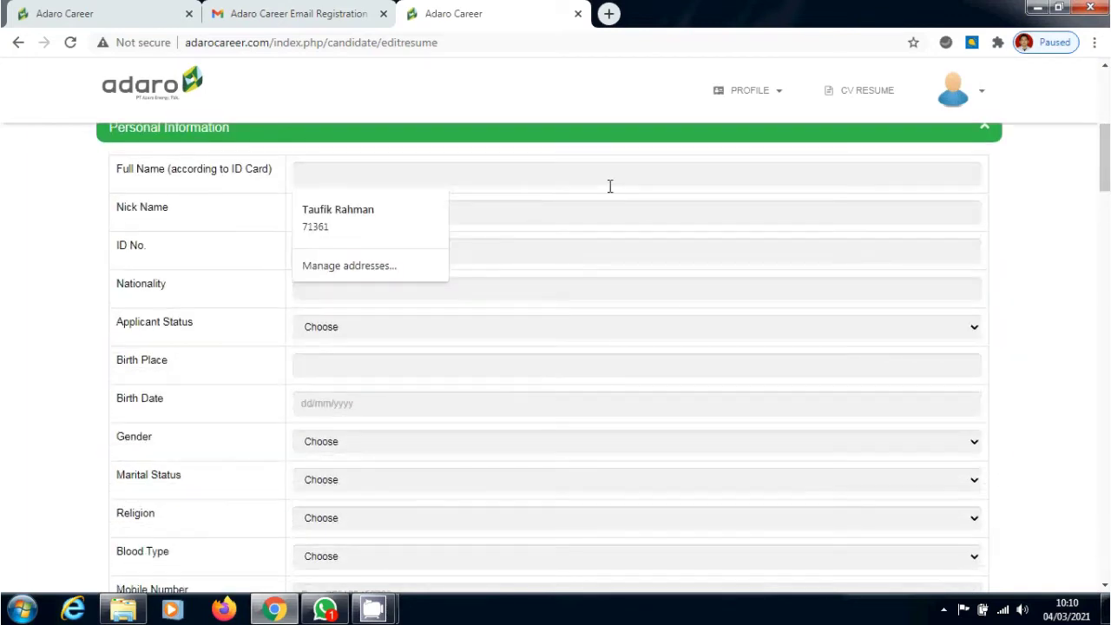
pyautogui.click(586, 221)
pyautogui.write('T')
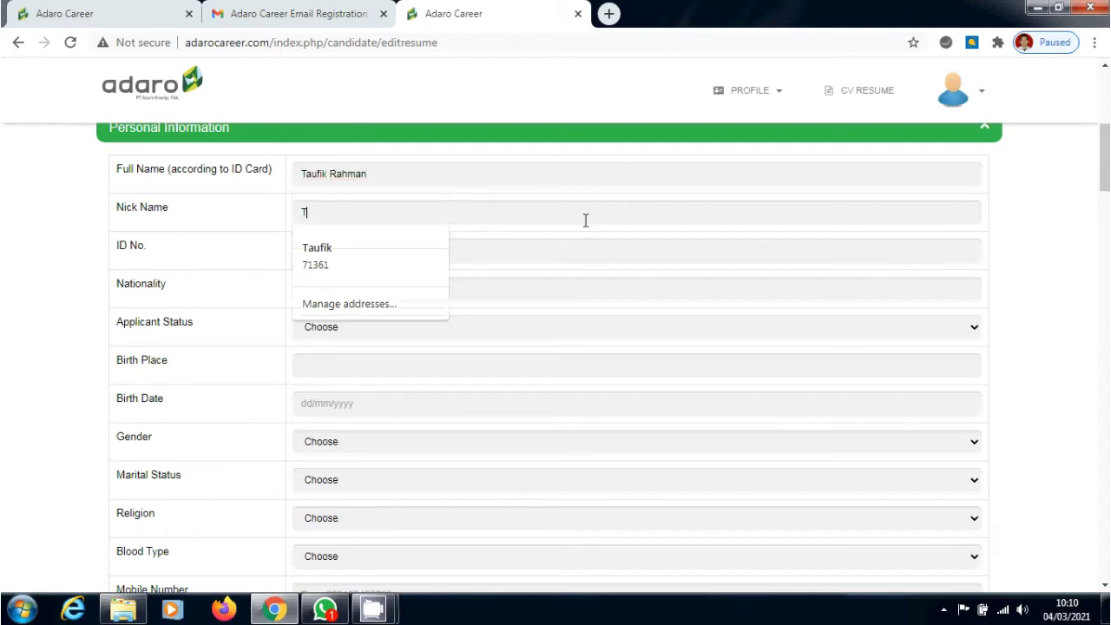
pyautogui.write('aufik')
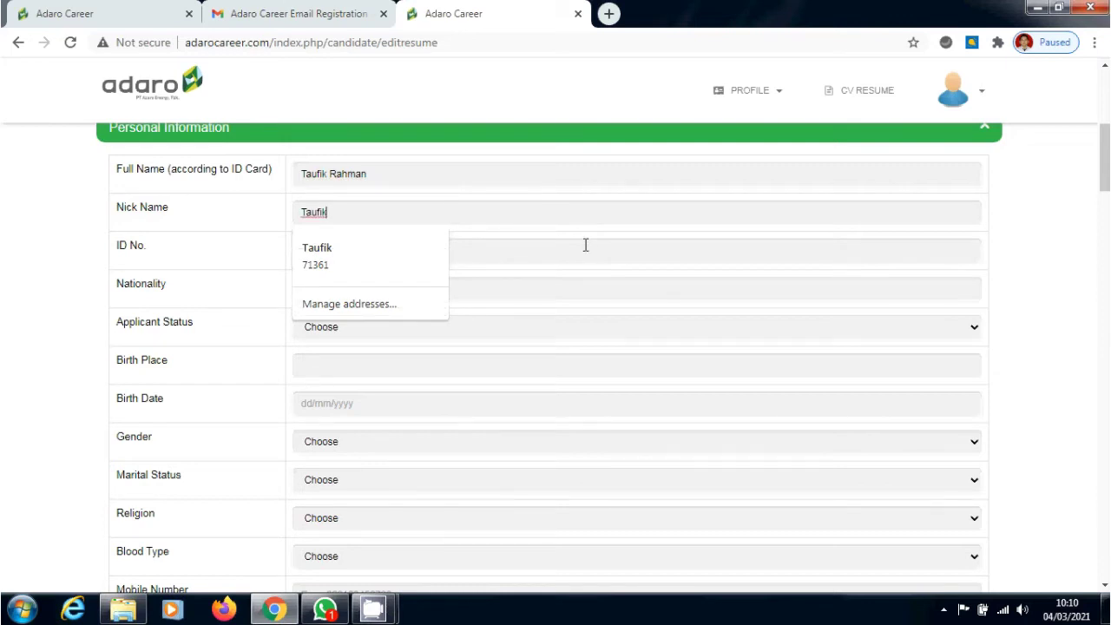
pyautogui.click(587, 245)
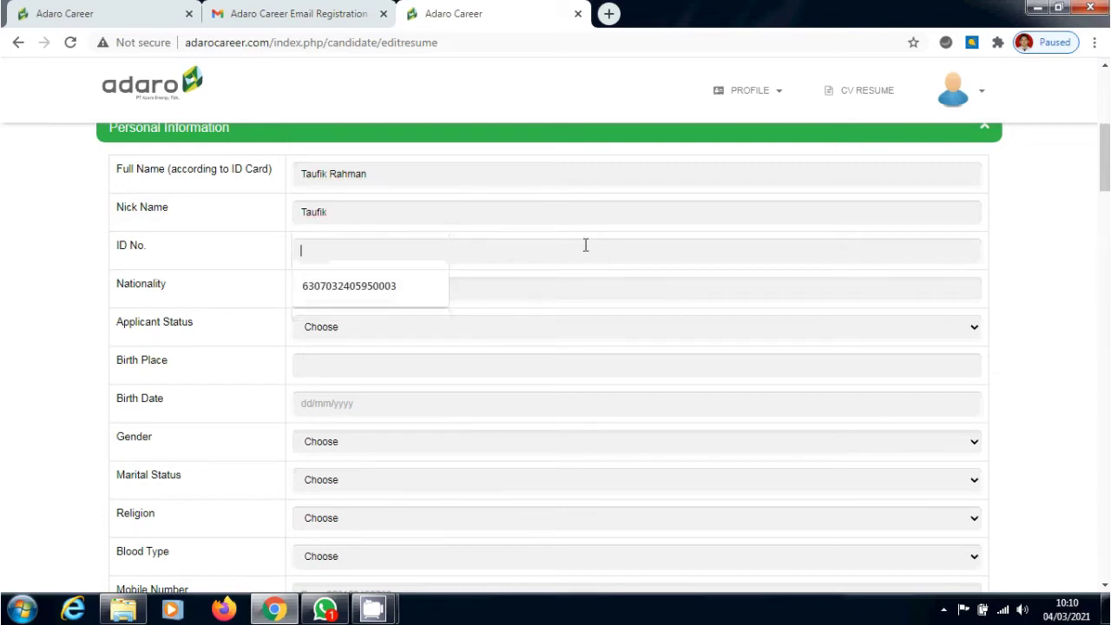
pyautogui.click(397, 293)
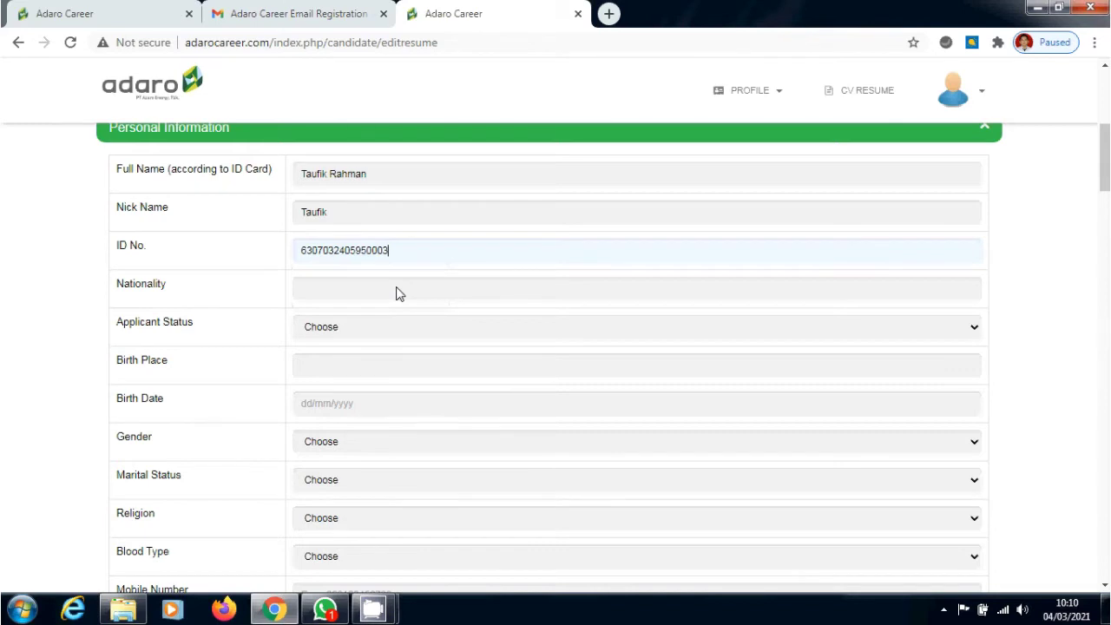
pyautogui.click(397, 293)
pyautogui.click(391, 320)
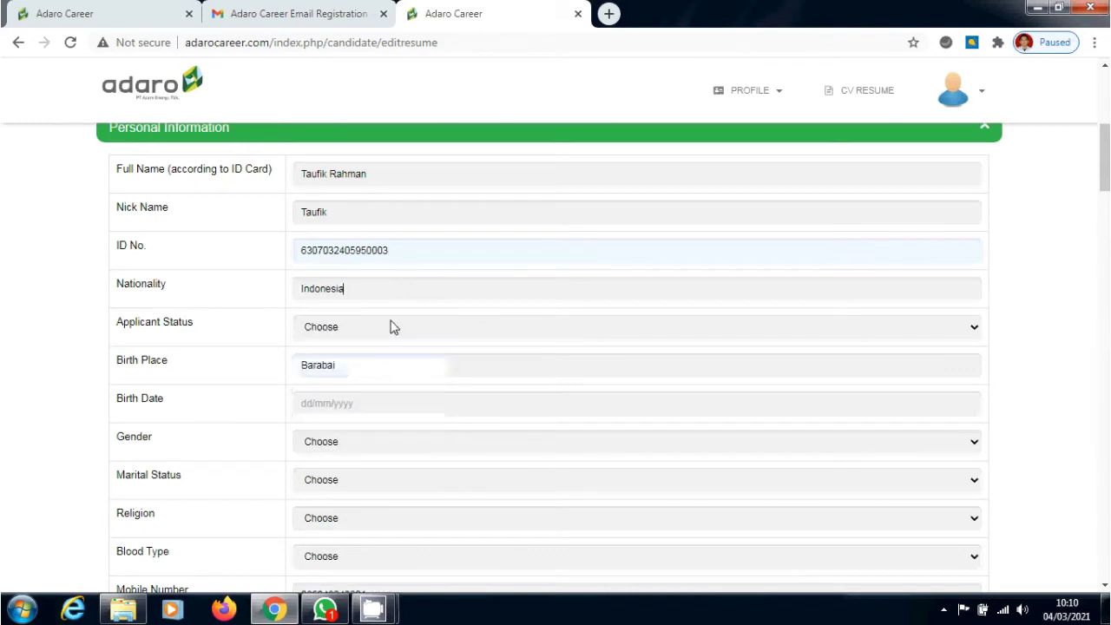
pyautogui.click(391, 327)
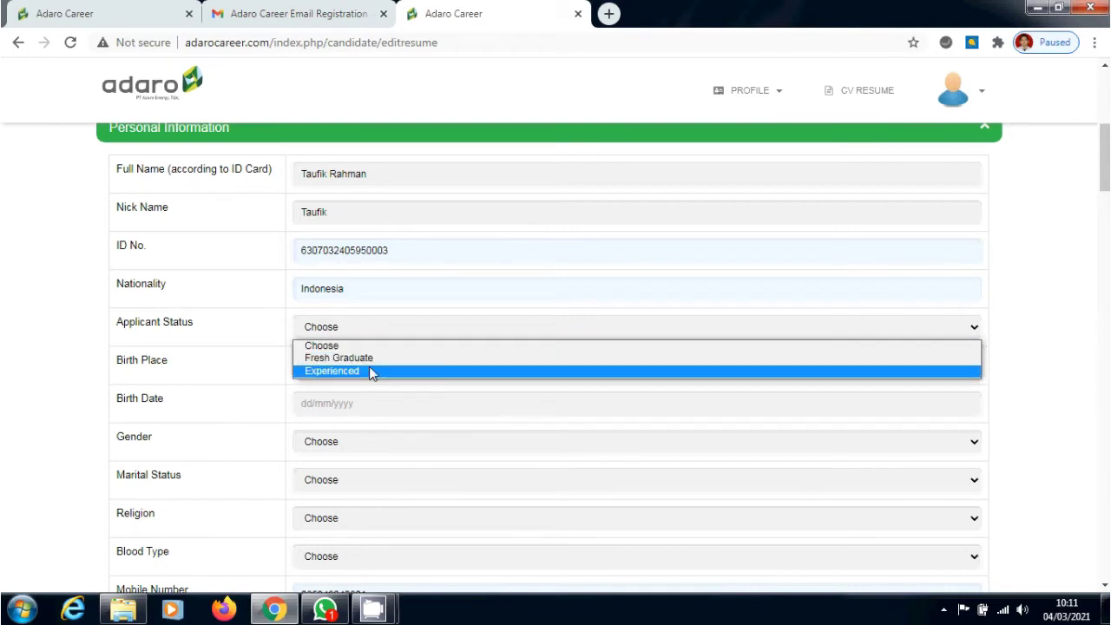
pyautogui.click(371, 371)
# Fill in the birth place and birth date from the suggested saved entries
pyautogui.click(369, 366)
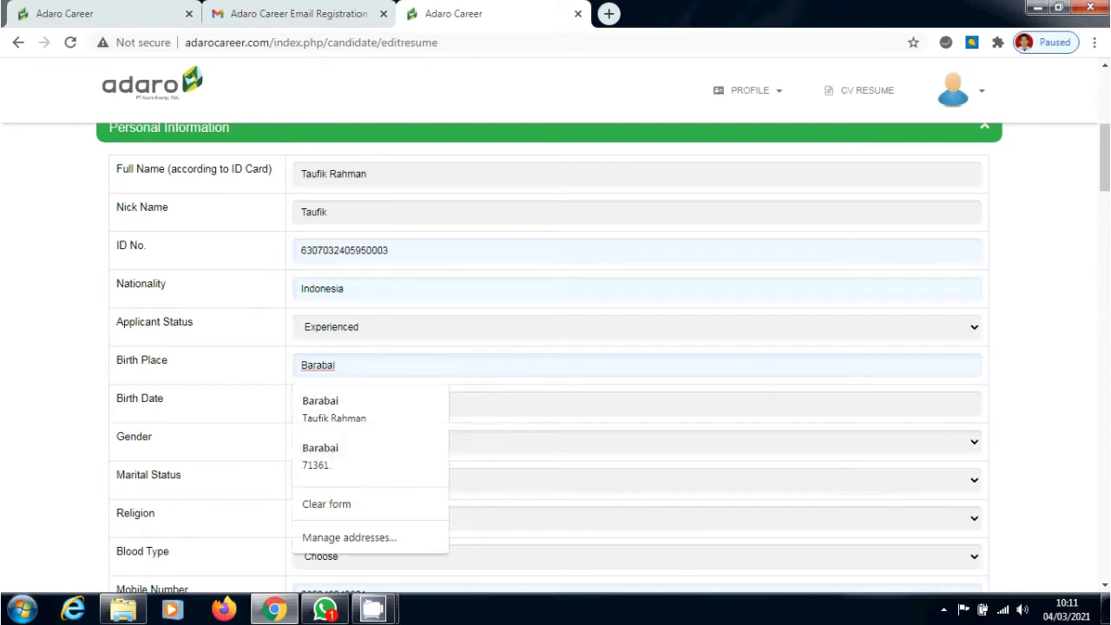
pyautogui.moveTo(1105, 161); pyautogui.dragTo(1105, 186)
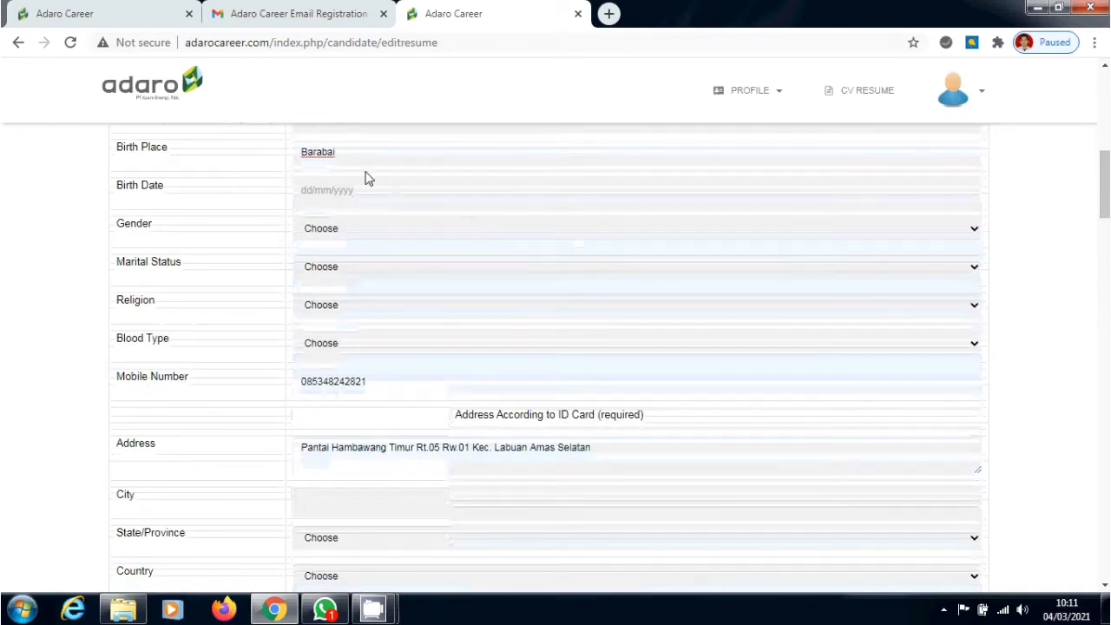
pyautogui.doubleClick(350, 154)
pyautogui.write('Panati')
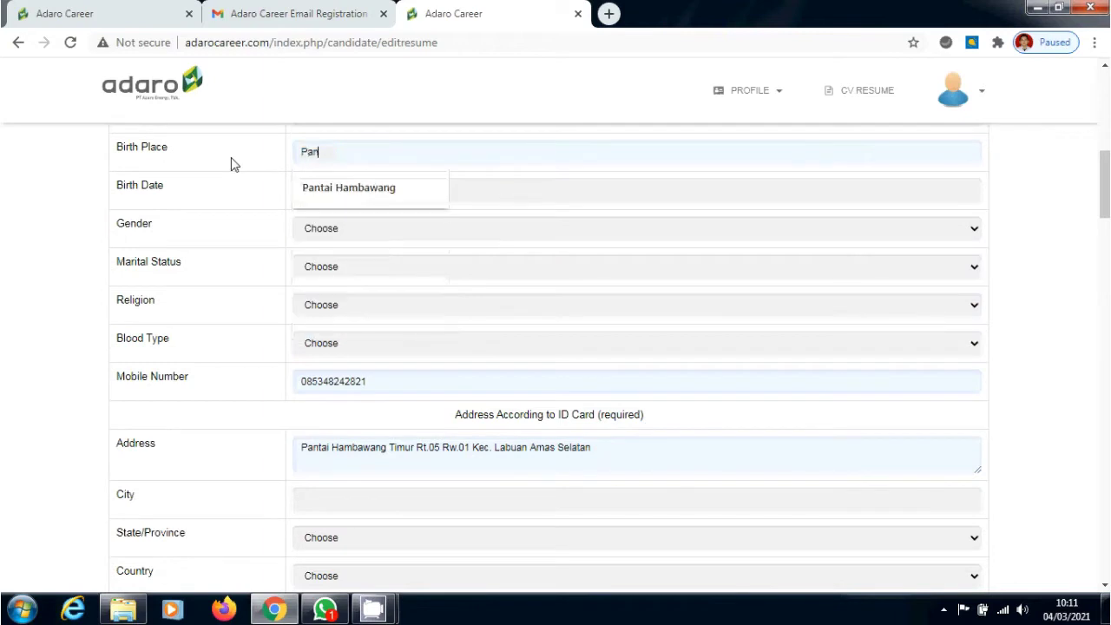
pyautogui.press('BackSpace')
pyautogui.press('Down')
pyautogui.press('Return')
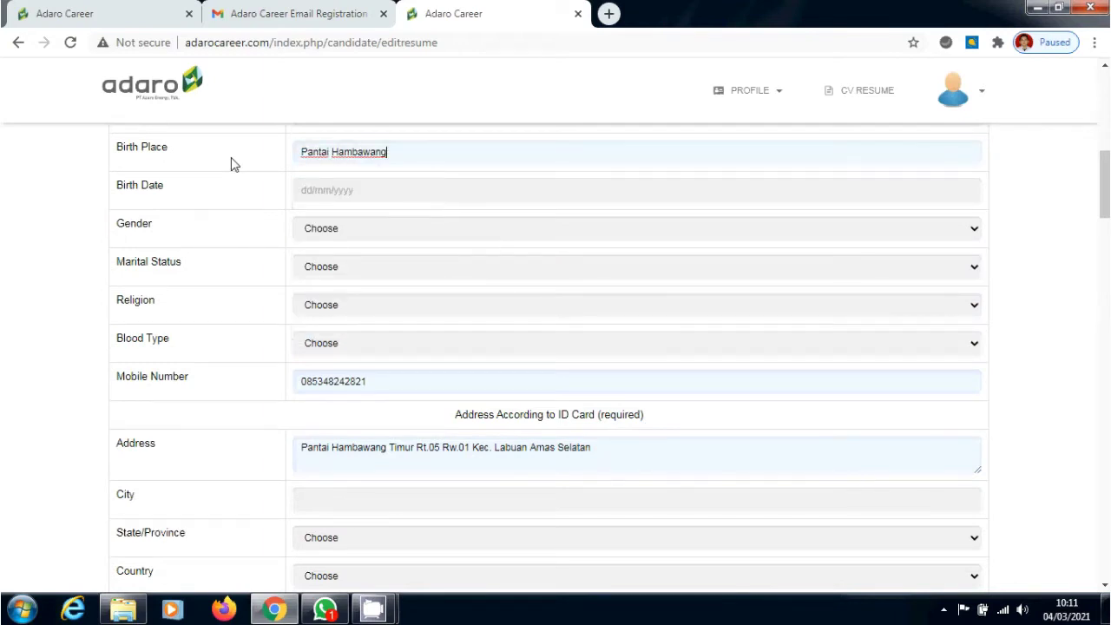
pyautogui.click(337, 193)
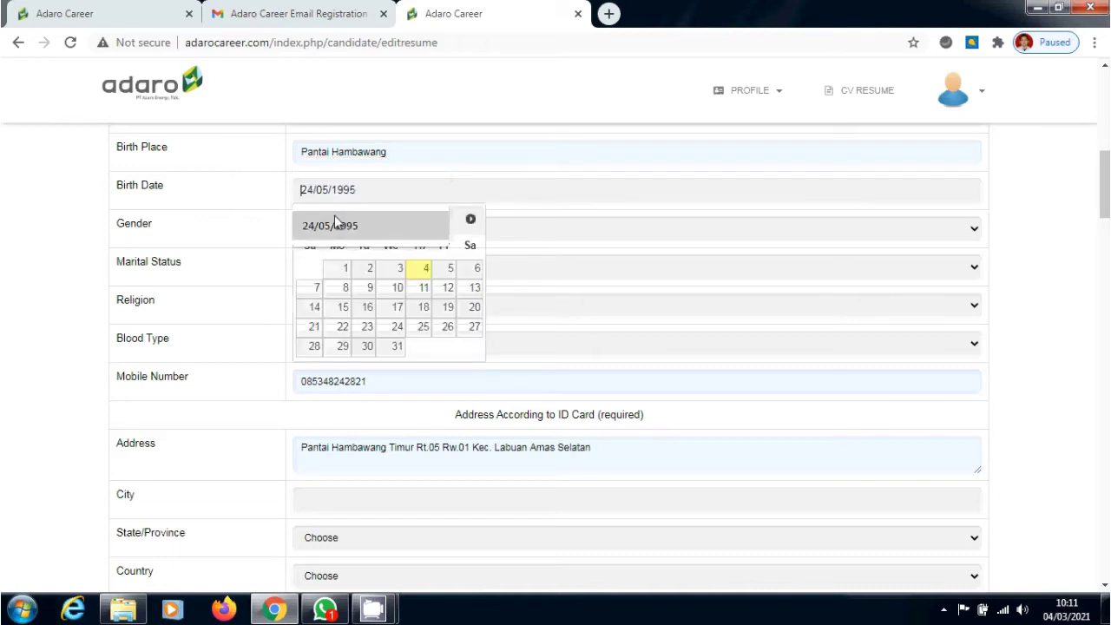
pyautogui.click(336, 222)
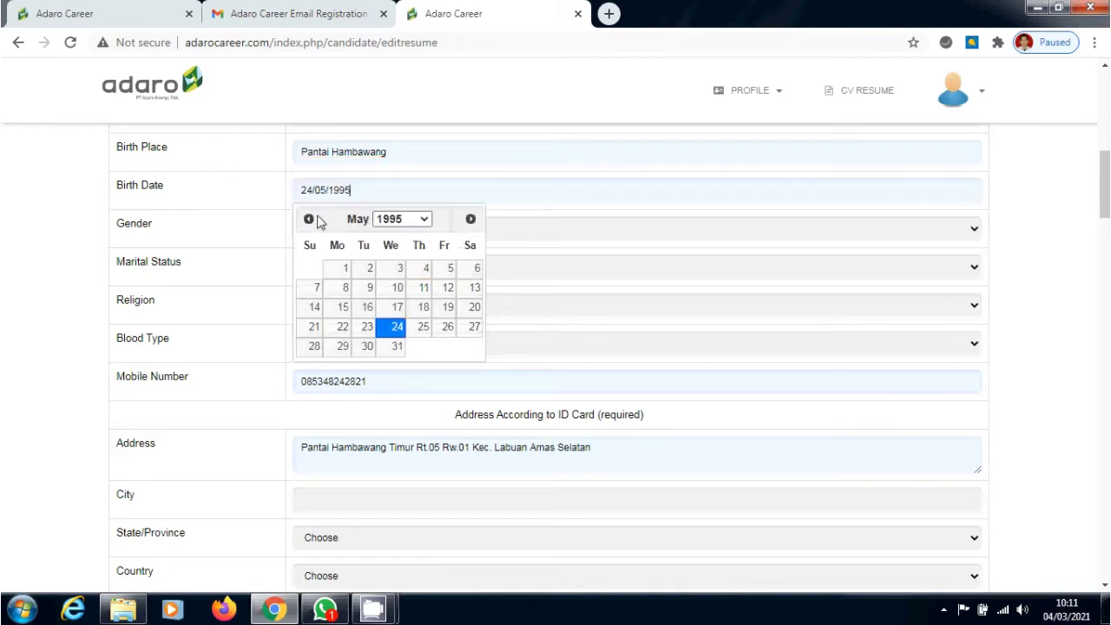
pyautogui.click(252, 228)
# Set gender Male, marital status Married, religion Islam, blood type O, and update the mobile number
pyautogui.click(382, 233)
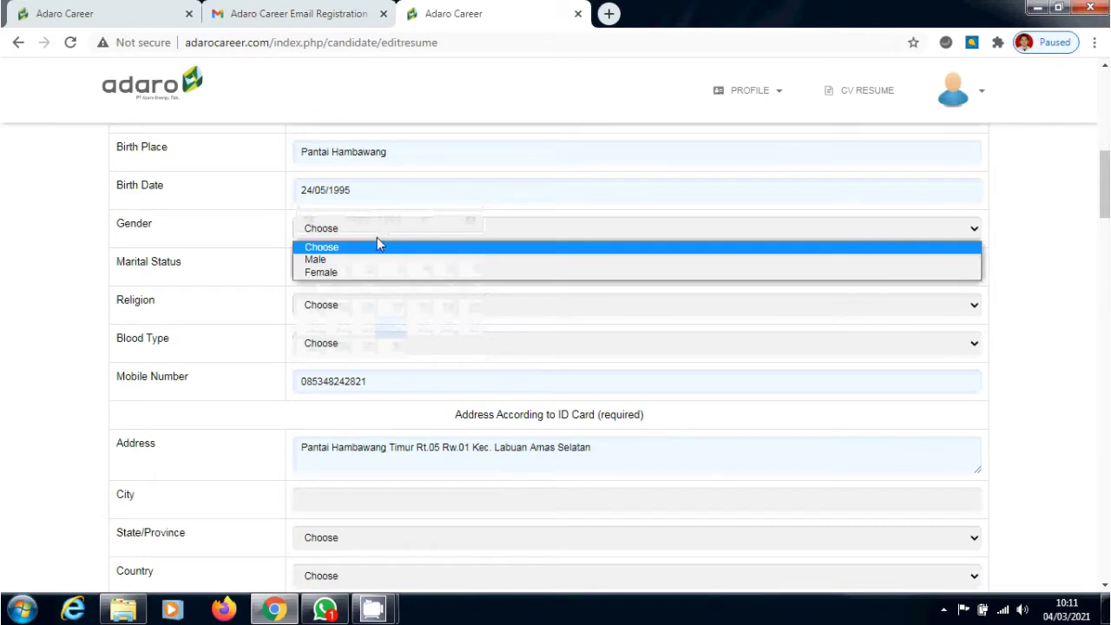
pyautogui.click(374, 264)
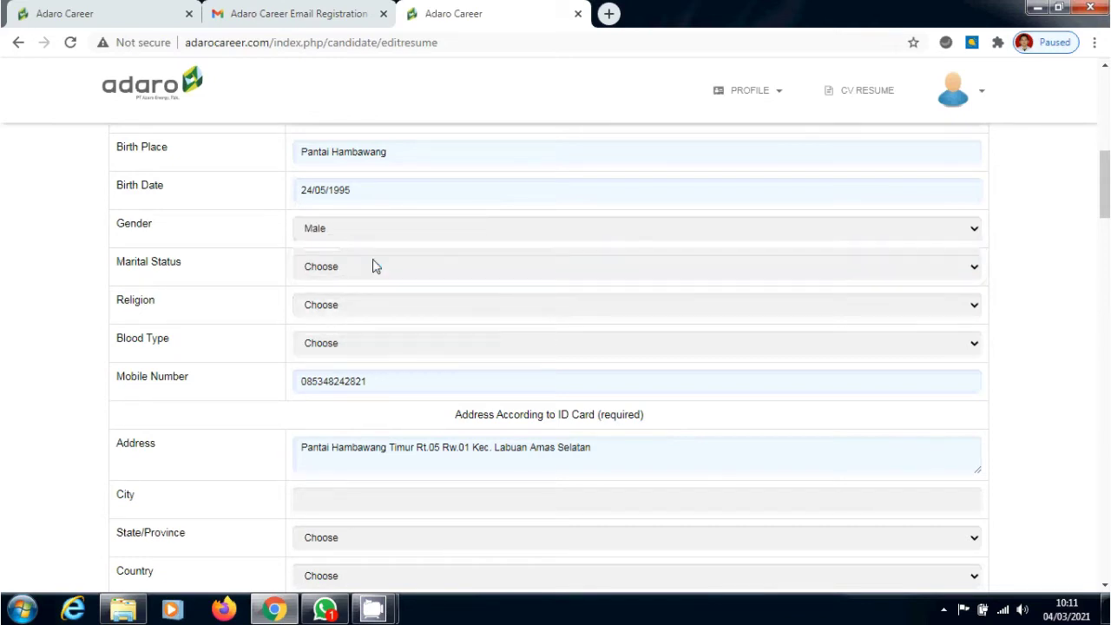
pyautogui.click(376, 267)
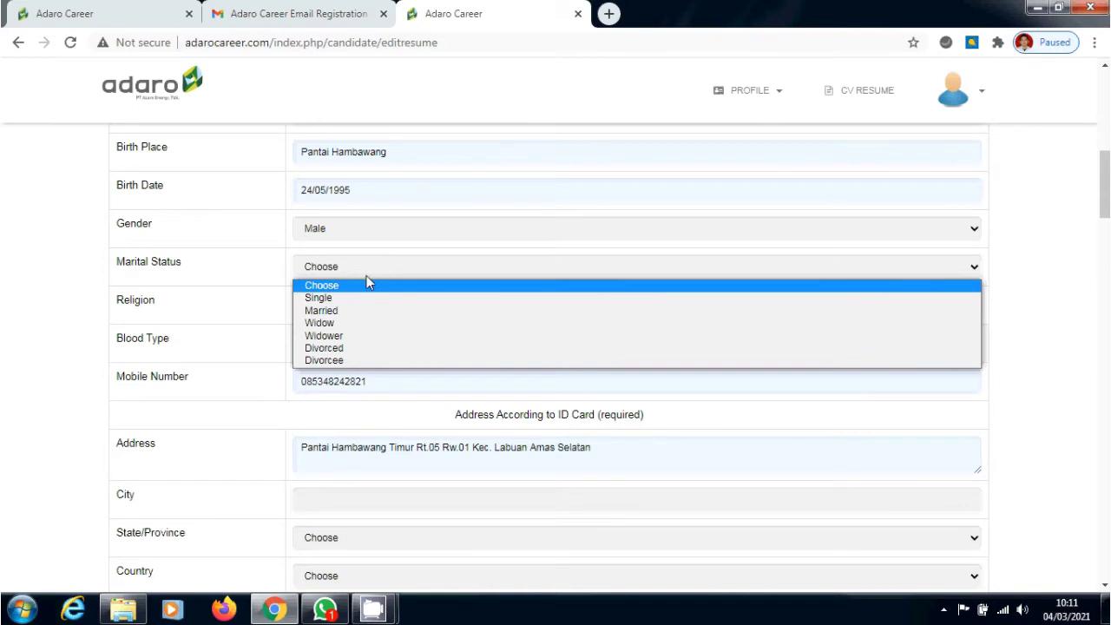
pyautogui.click(361, 313)
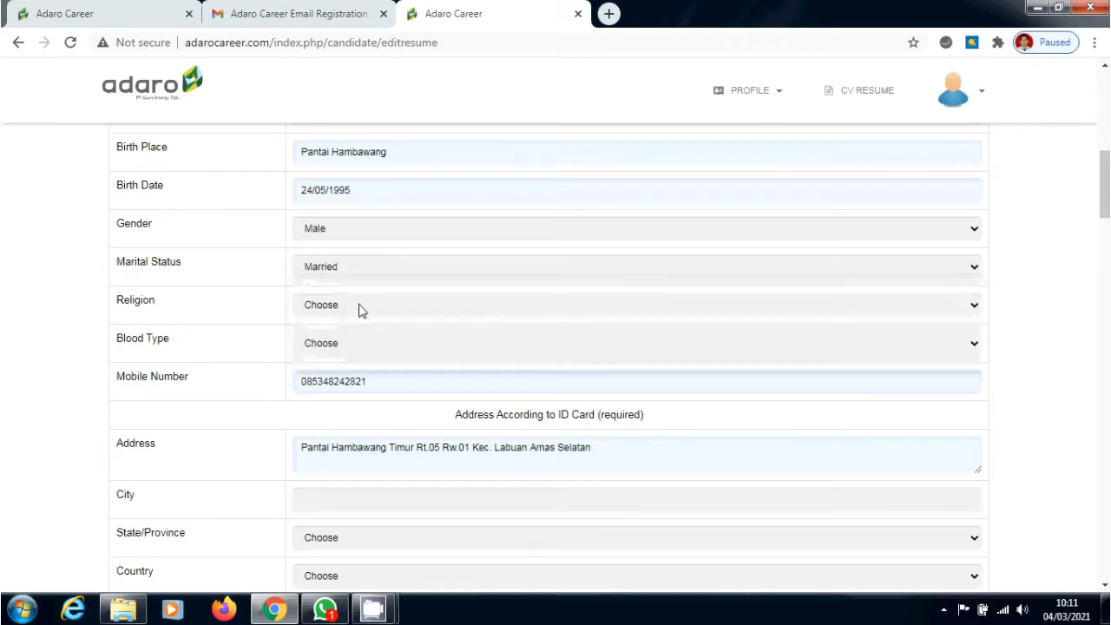
pyautogui.click(359, 309)
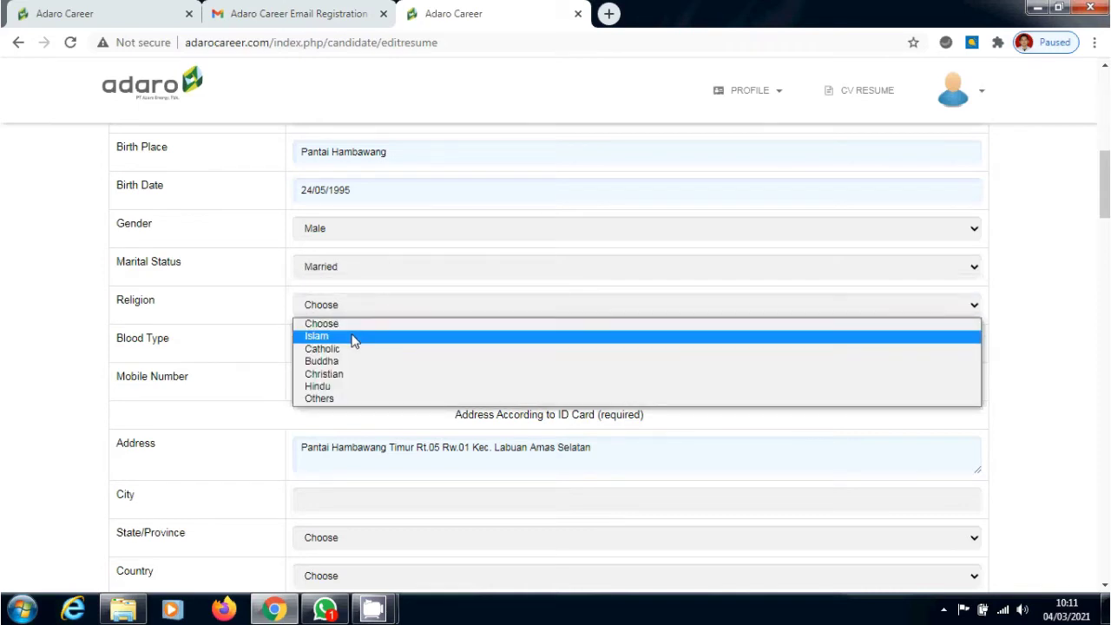
pyautogui.click(354, 338)
pyautogui.click(355, 346)
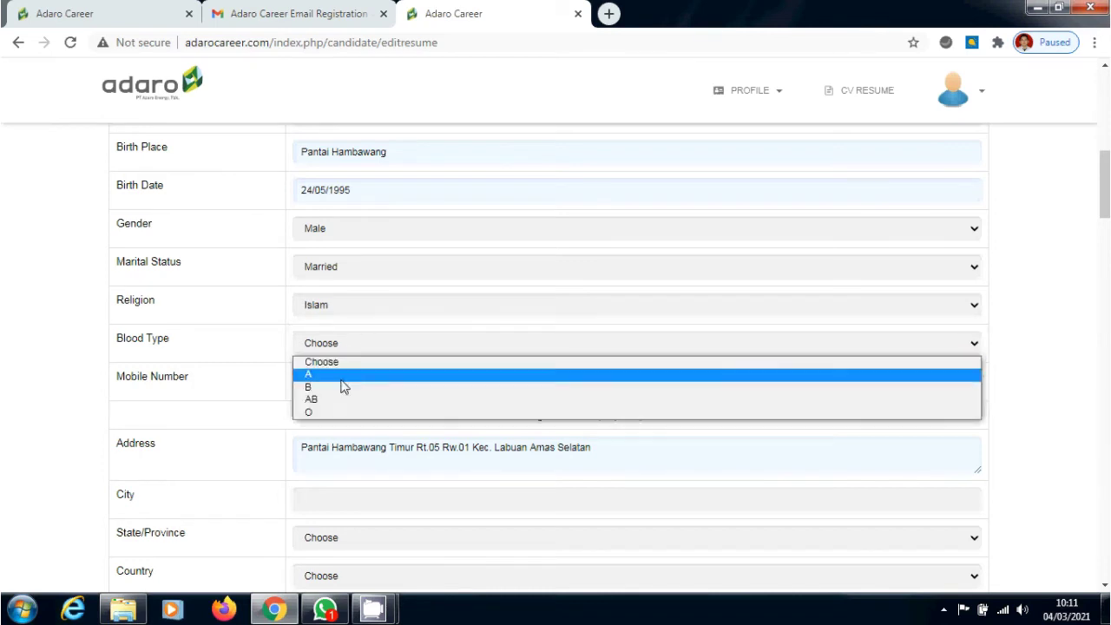
pyautogui.click(340, 413)
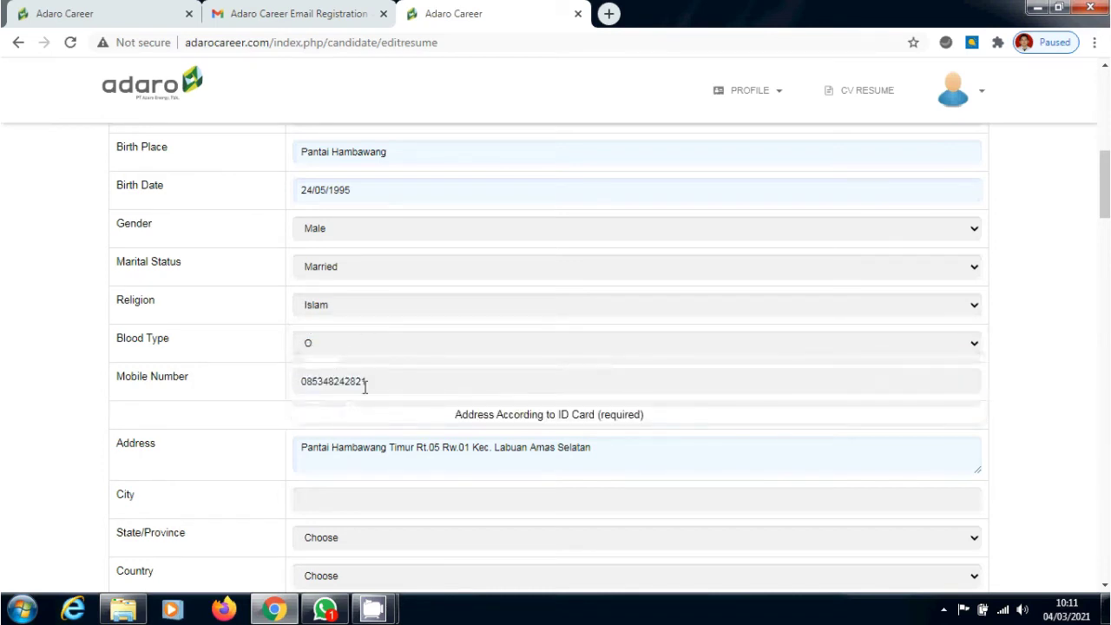
pyautogui.moveTo(369, 385); pyautogui.dragTo(315, 388)
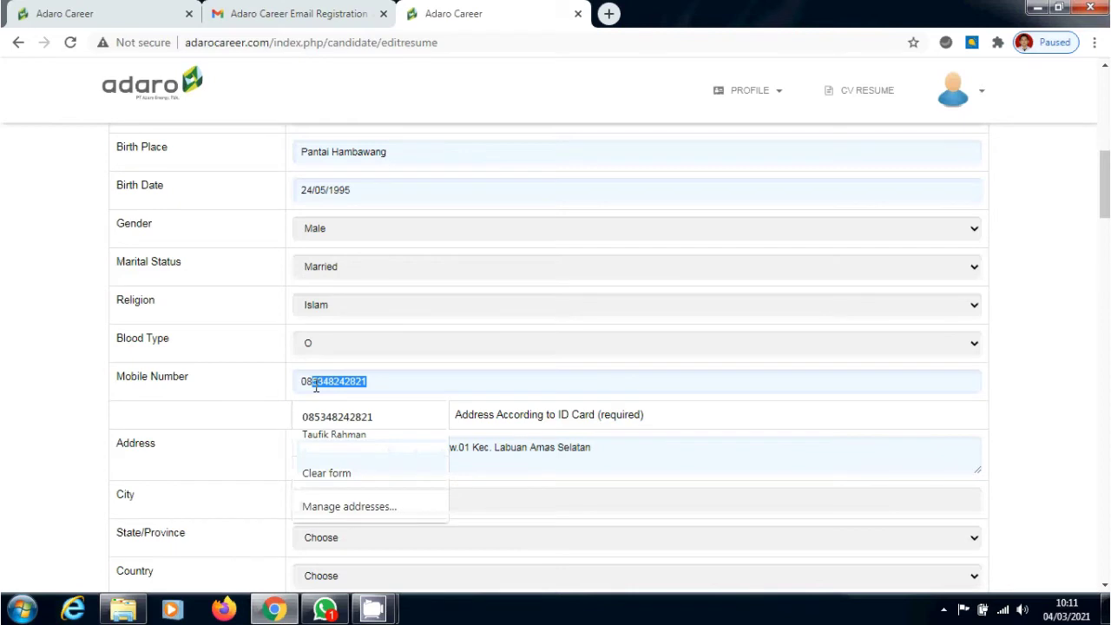
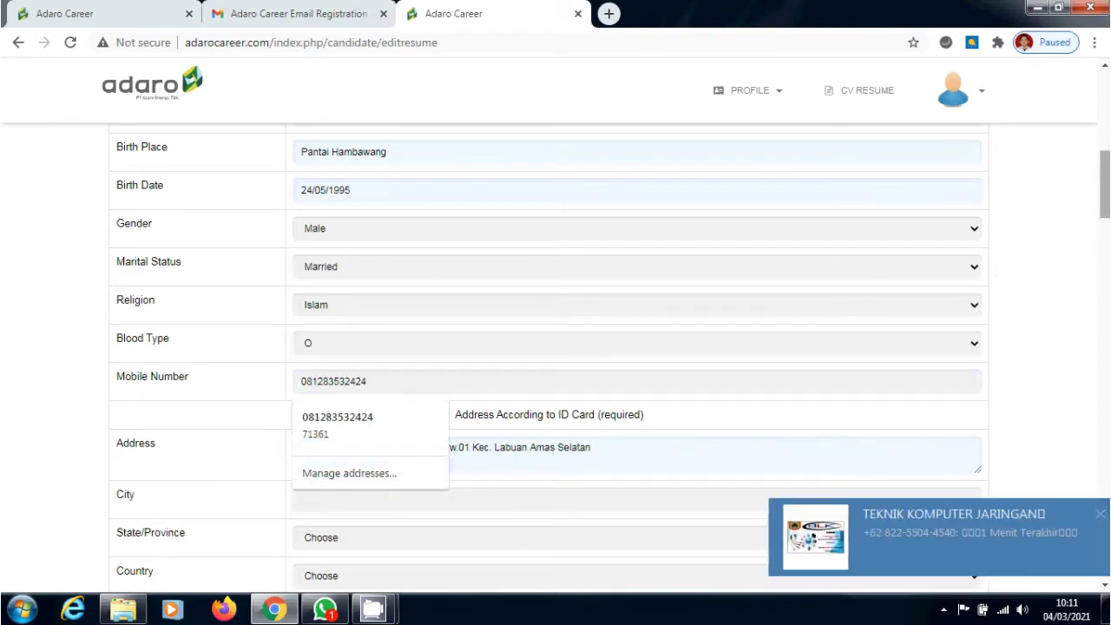
# Fill the ID-card address city and details from saved address data
pyautogui.scroll(-1, 672, 351)
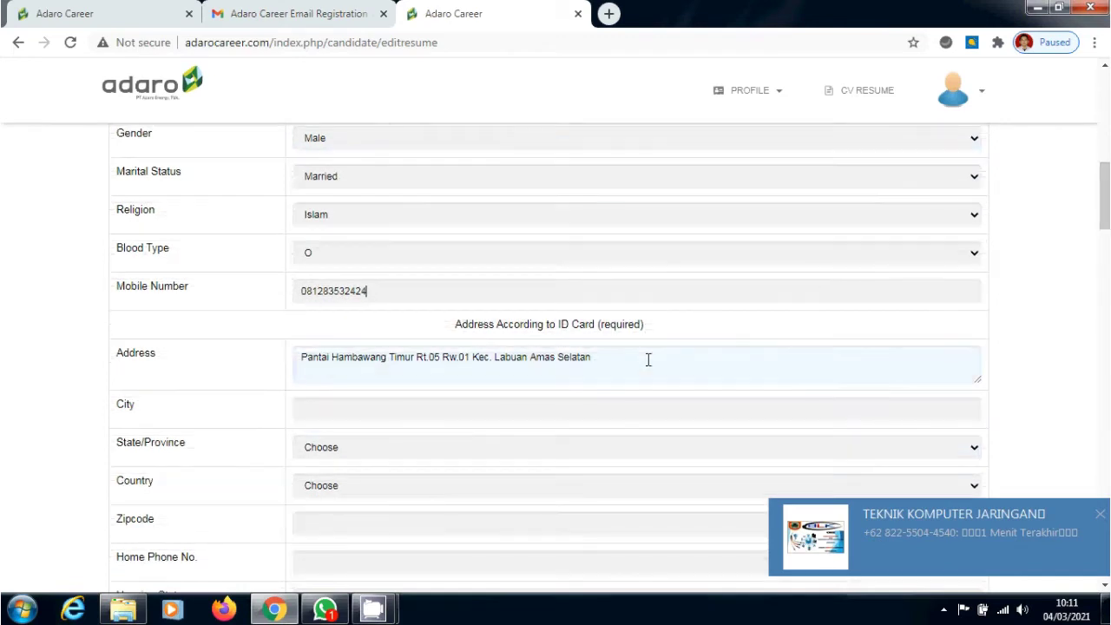
pyautogui.click(663, 409)
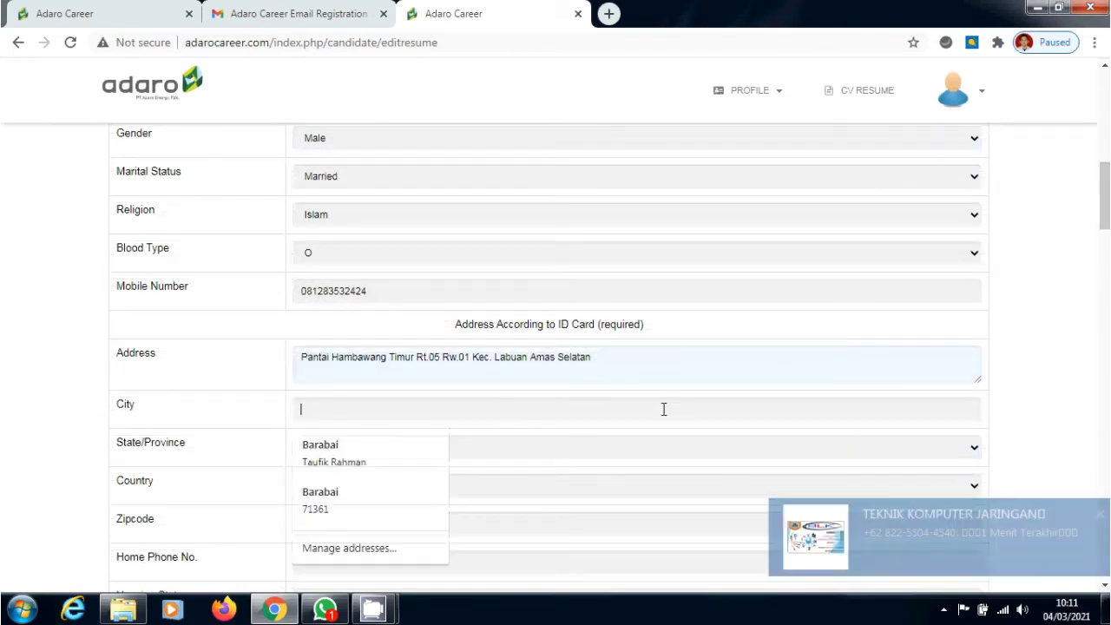
pyautogui.click(382, 452)
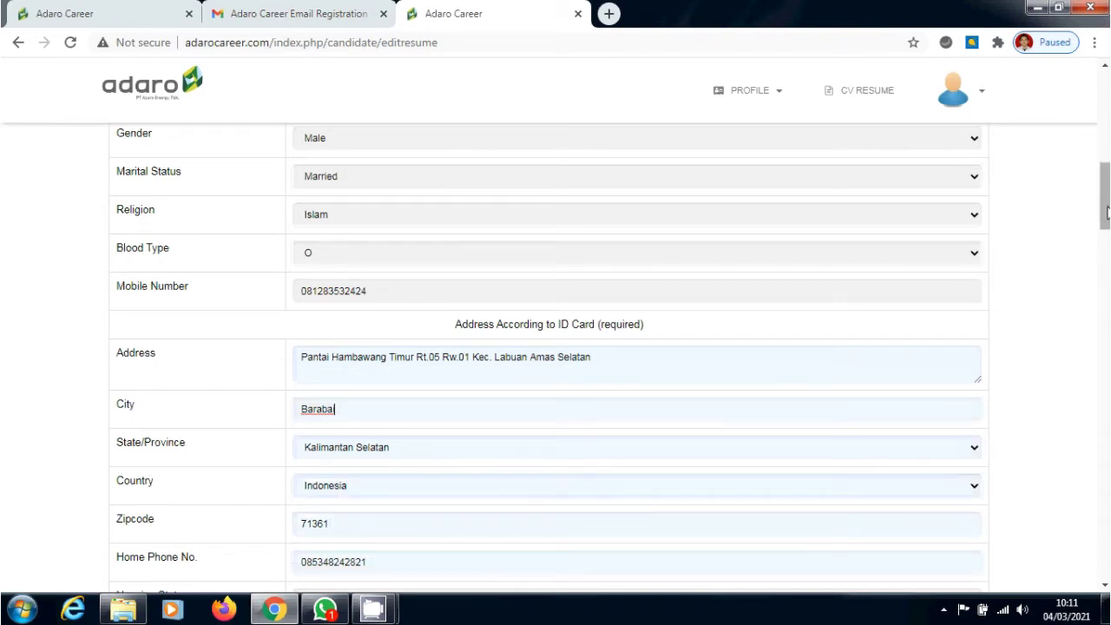
pyautogui.moveTo(1107, 213); pyautogui.dragTo(1106, 223)
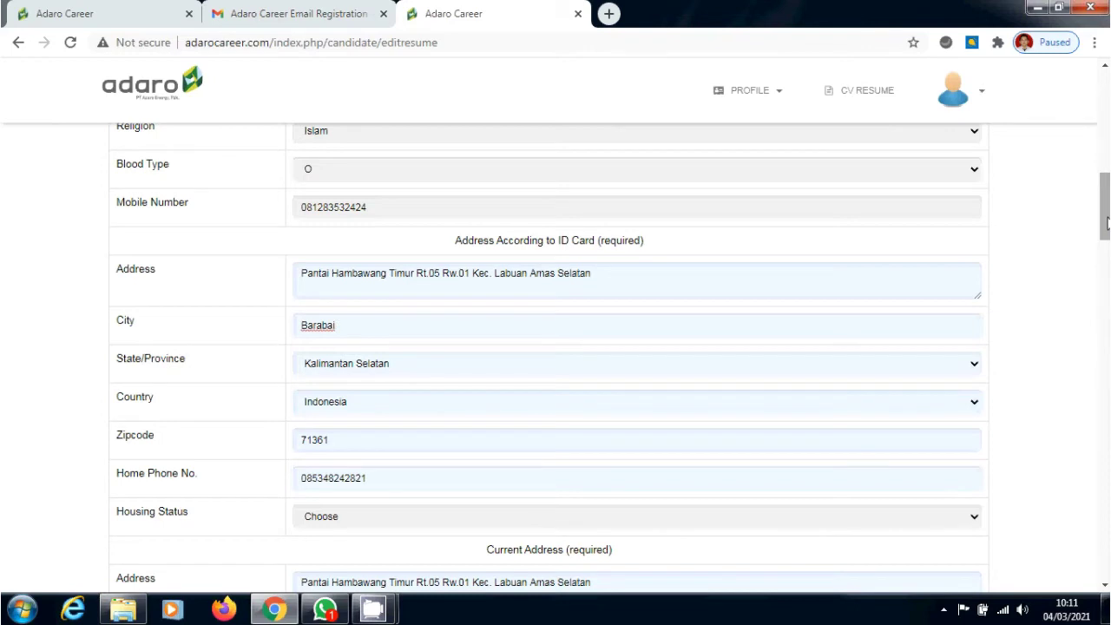
# Replace the Home Phone No. with the new number and show the Housing Status choices
pyautogui.click(370, 478)
pyautogui.moveTo(370, 477); pyautogui.dragTo(312, 483)
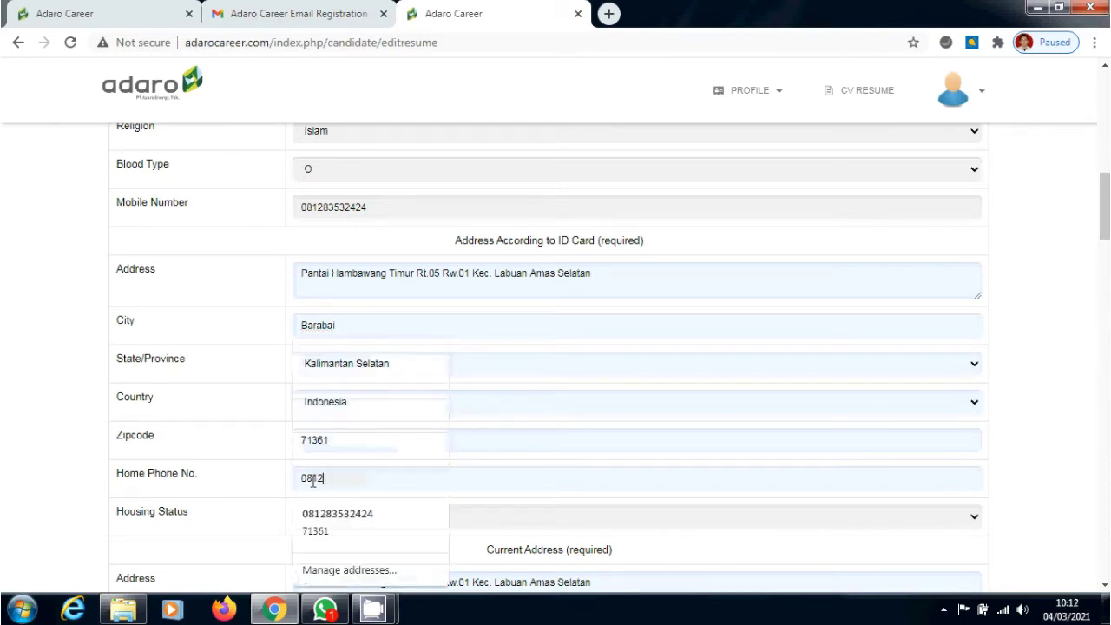
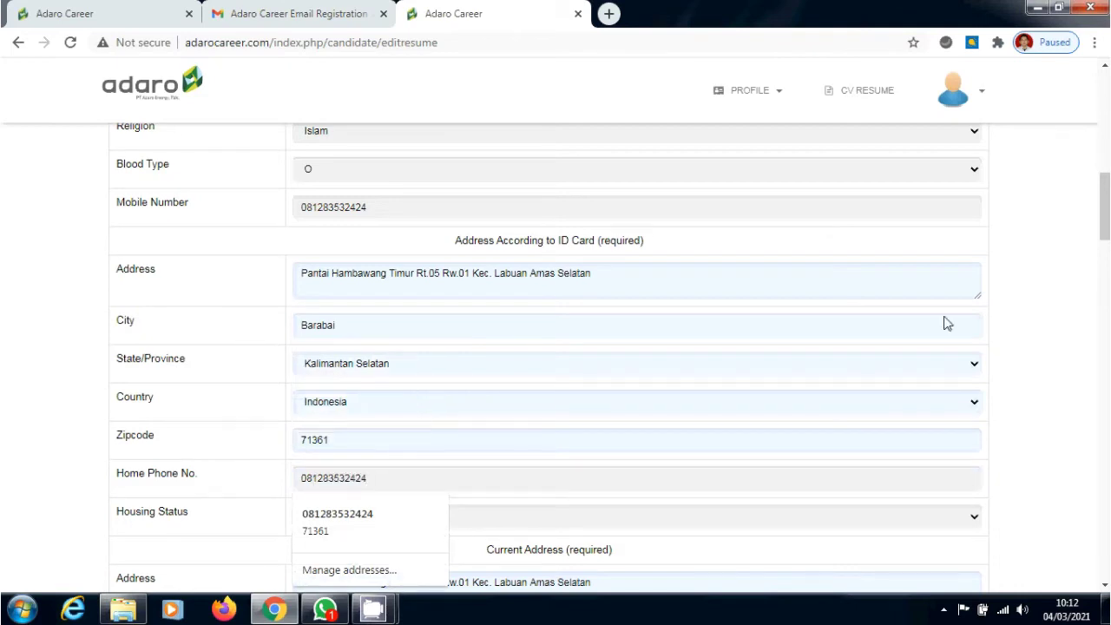
pyautogui.moveTo(1107, 230)
pyautogui.mouseDown()
pyautogui.moveTo(1108, 289)
pyautogui.moveTo(1109, 252)
pyautogui.mouseUp()
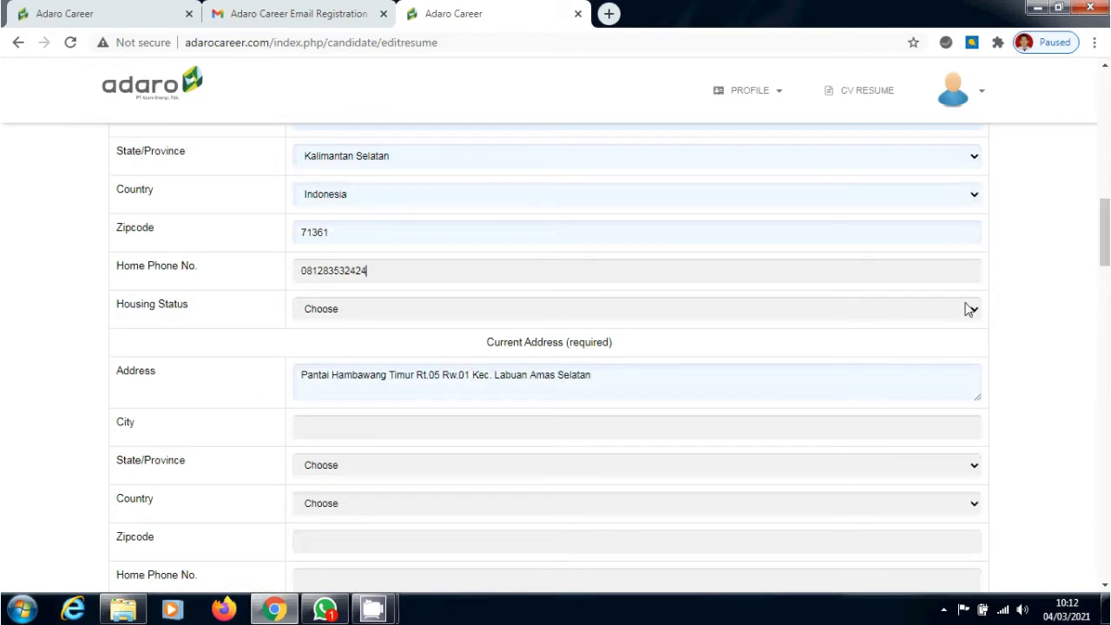
pyautogui.click(969, 310)
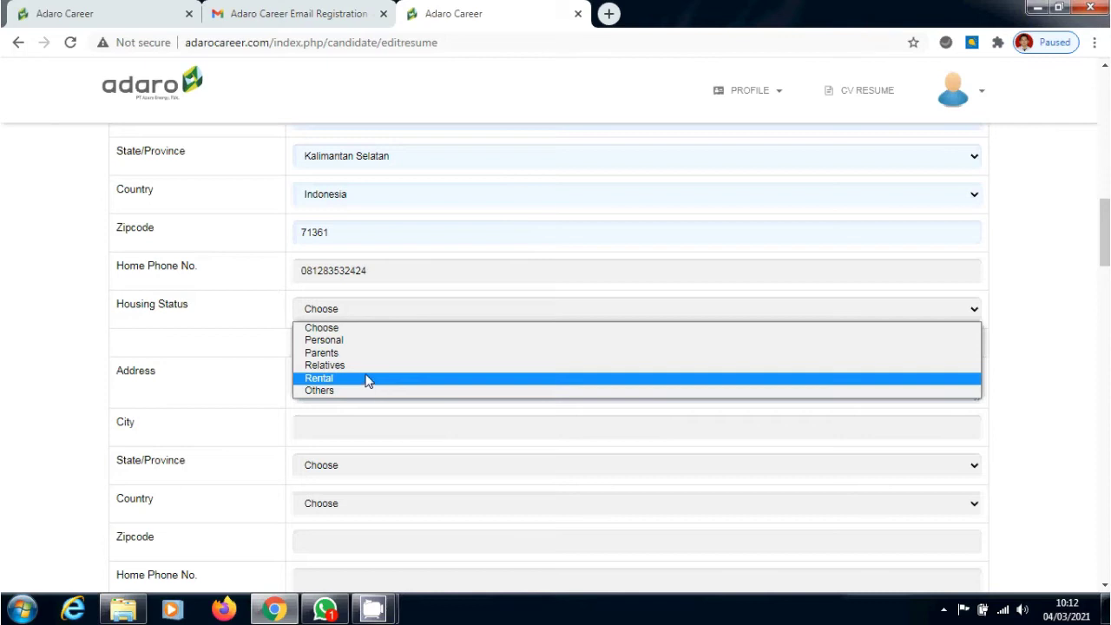
# Set the first housing status to Parents and autofill the current address from a saved address
pyautogui.click(367, 359)
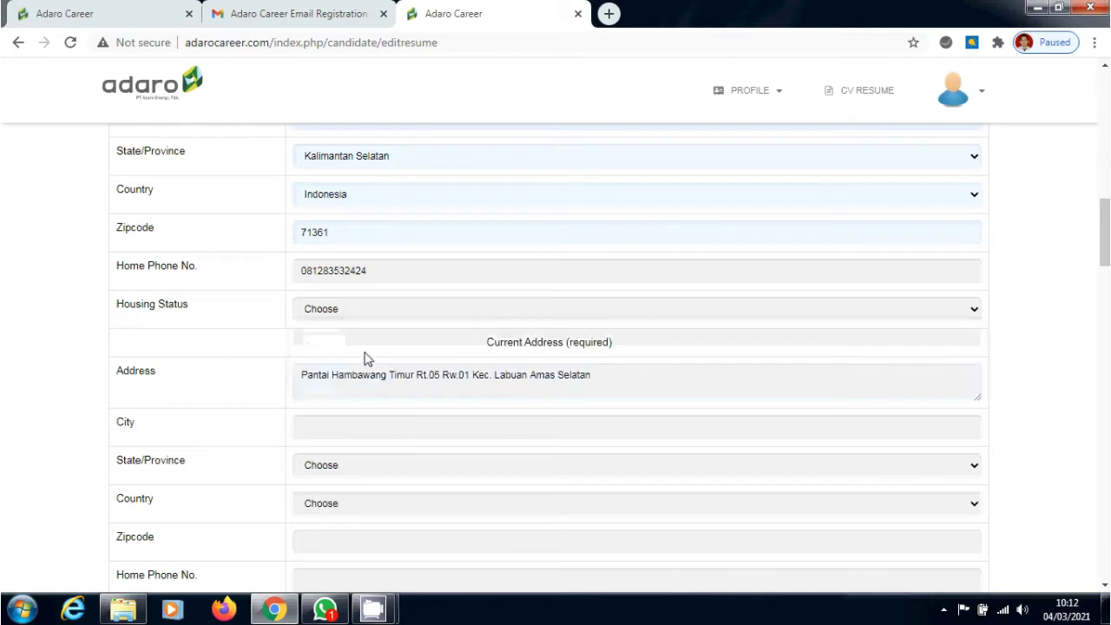
pyautogui.moveTo(1108, 234); pyautogui.dragTo(1107, 257)
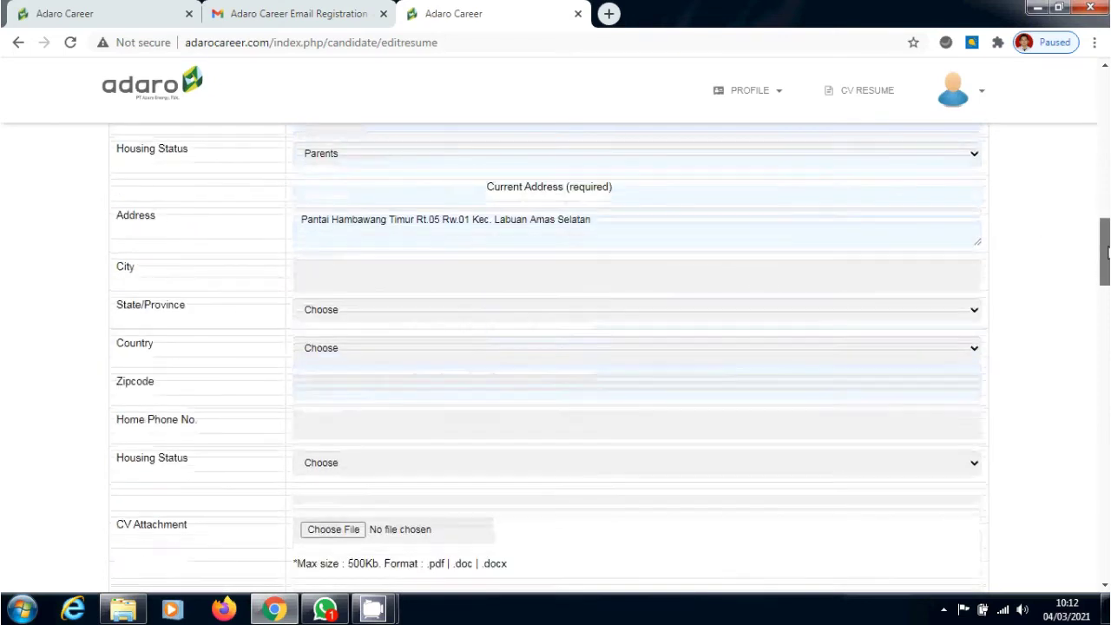
pyautogui.click(751, 263)
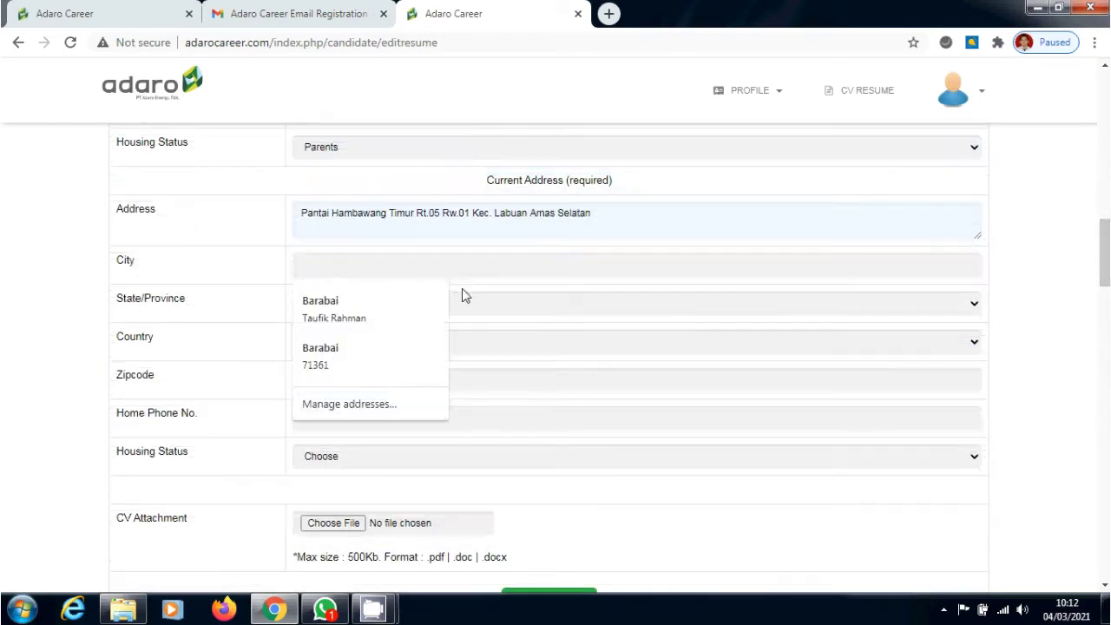
pyautogui.click(382, 304)
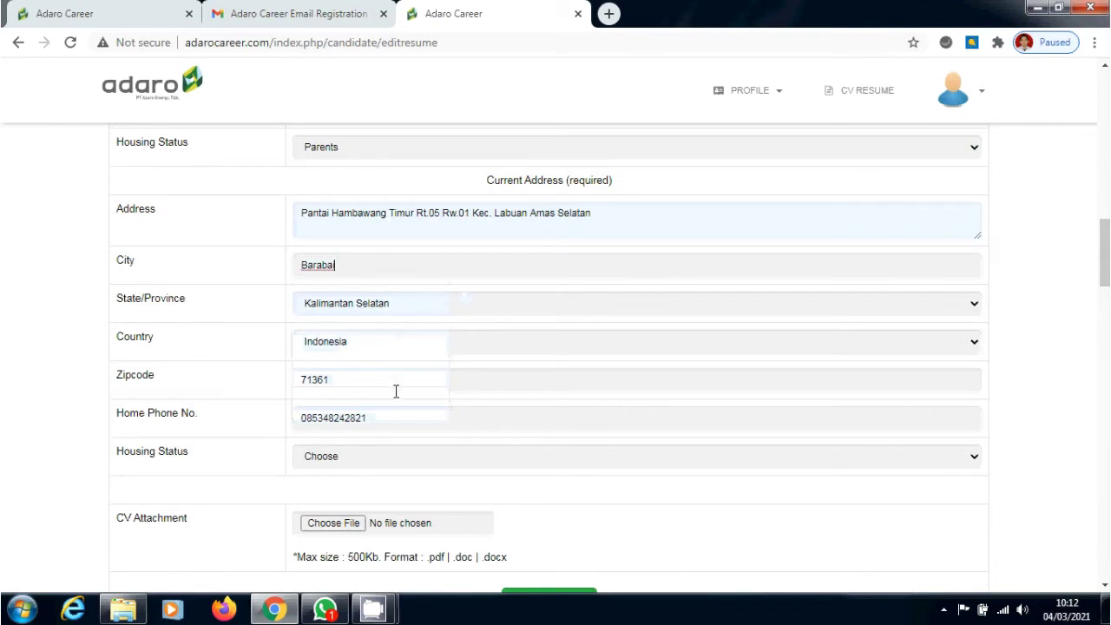
# Correct the current address home phone number and set its housing status to Parents
pyautogui.moveTo(387, 424); pyautogui.dragTo(313, 426)
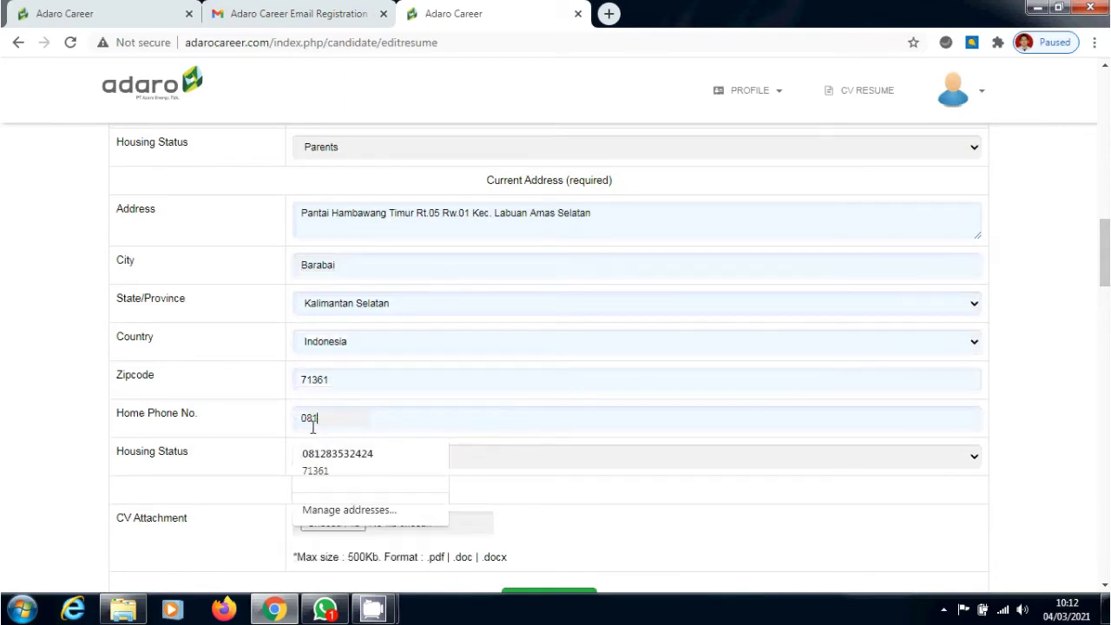
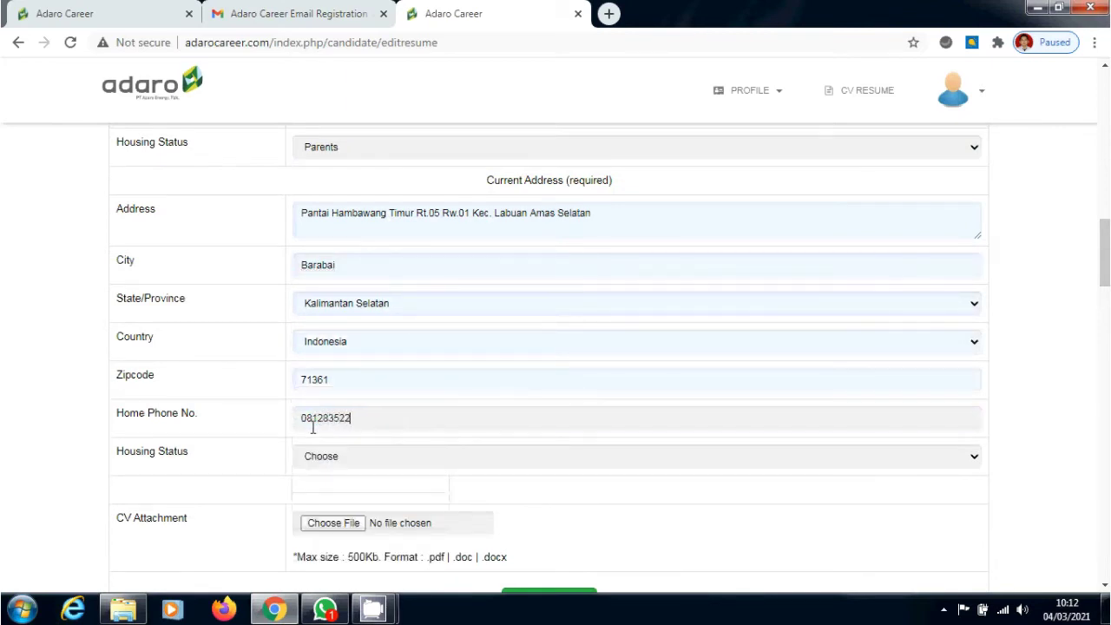
pyautogui.click(345, 421)
pyautogui.press('BackSpace')
pyautogui.write('3')
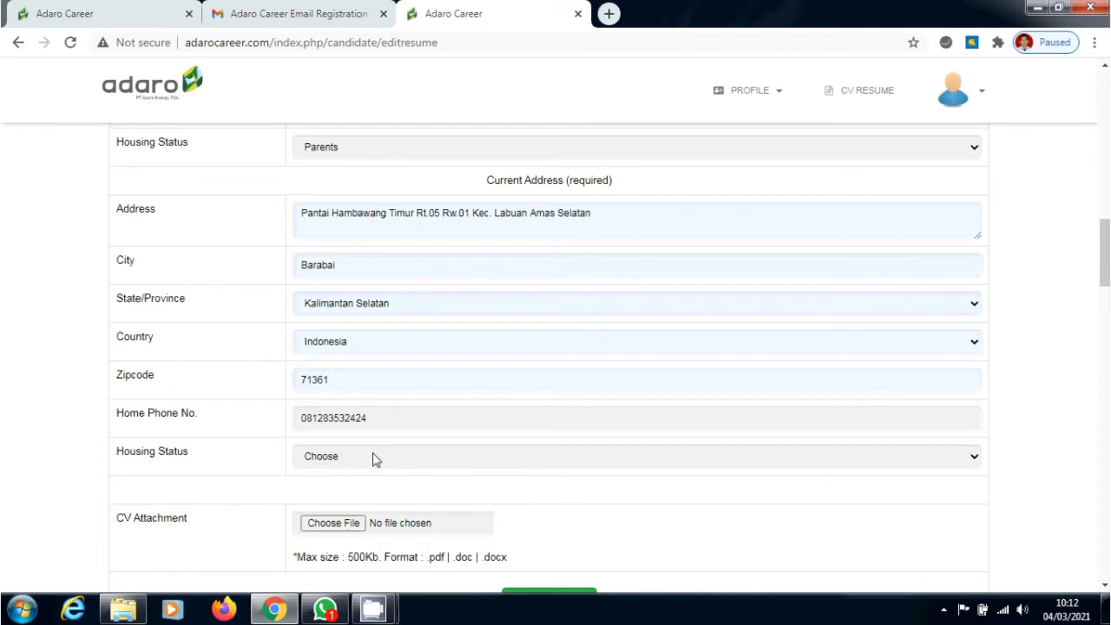
pyautogui.click(373, 455)
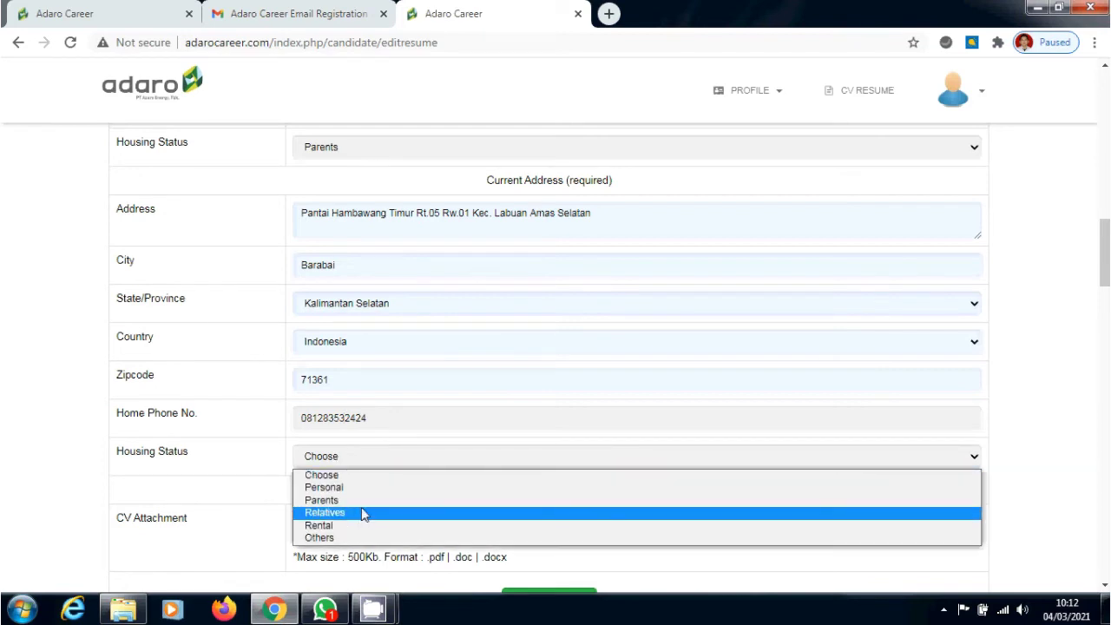
pyautogui.click(362, 501)
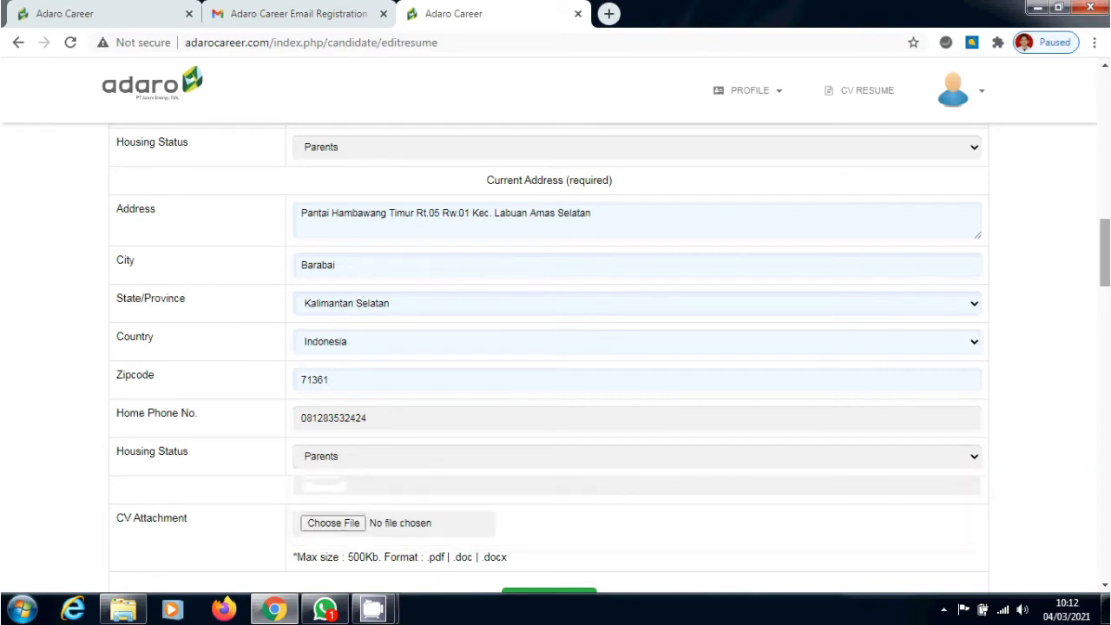
pyautogui.scroll(-2, 1108, 271)
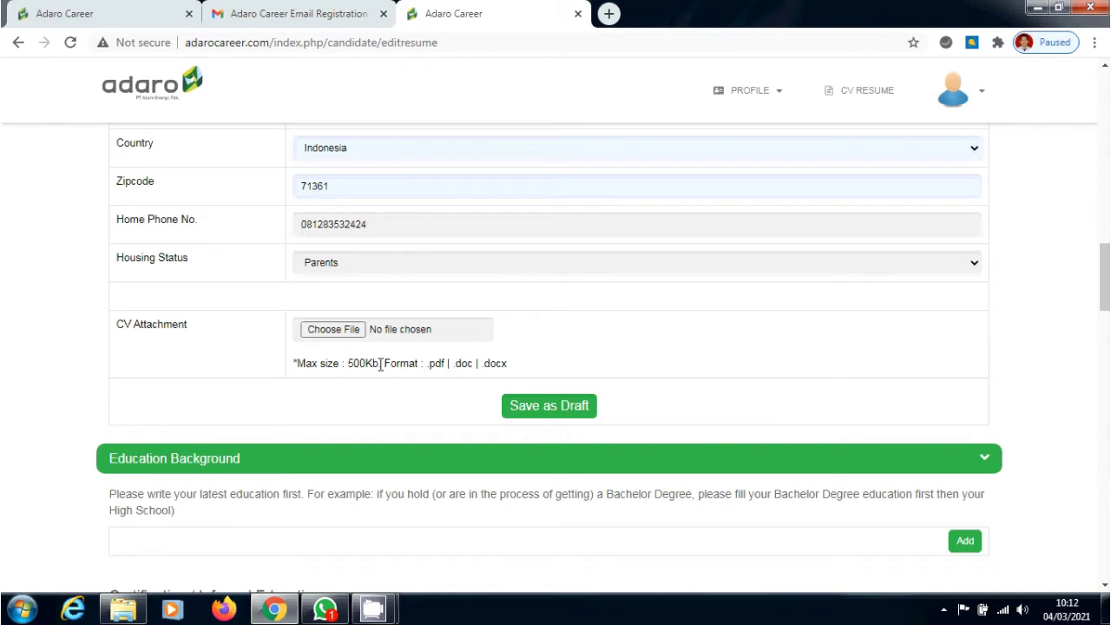
# Attach the applicant's named PDF résumé from D: > Pekerjaan > File Scan as the CV
pyautogui.click(334, 330)
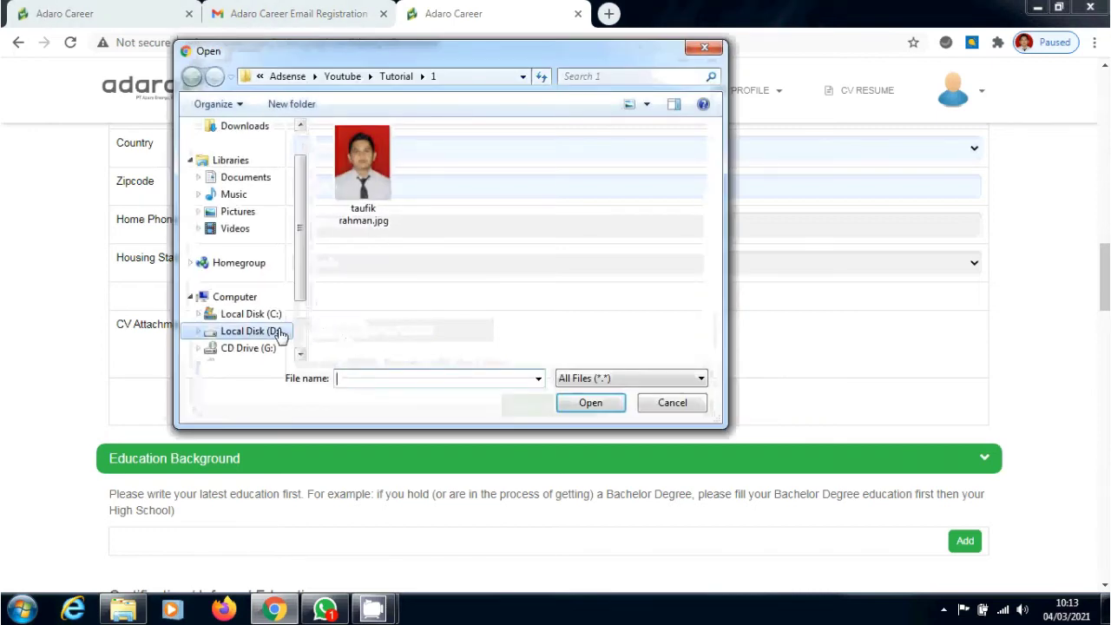
pyautogui.click(280, 330)
pyautogui.moveTo(718, 163); pyautogui.dragTo(714, 278)
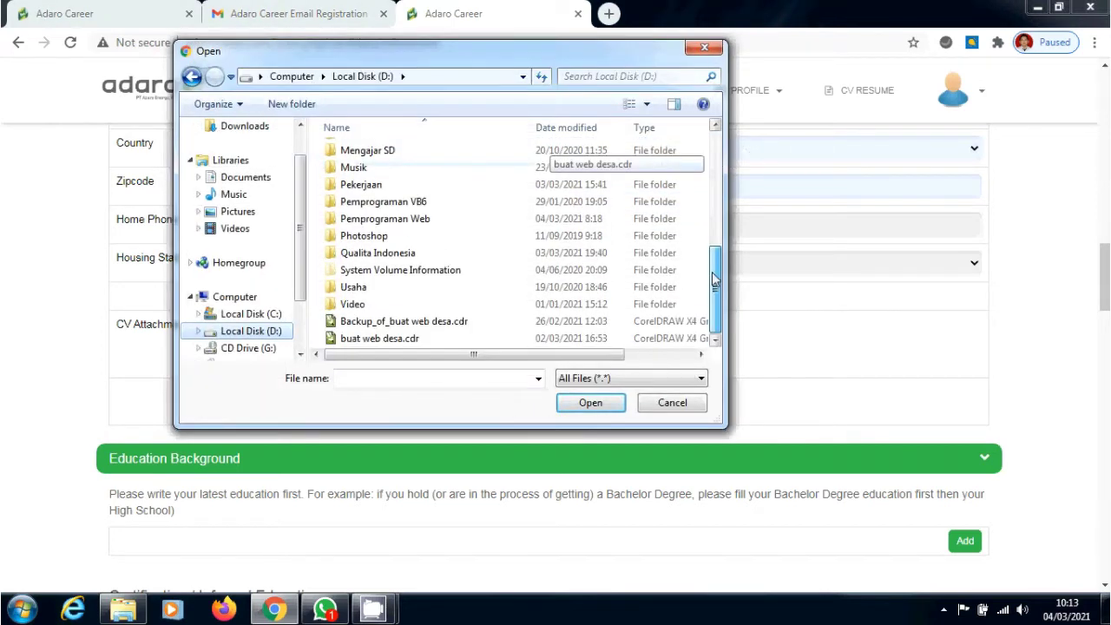
pyautogui.scroll(1, 642, 225)
pyautogui.doubleClick(646, 217)
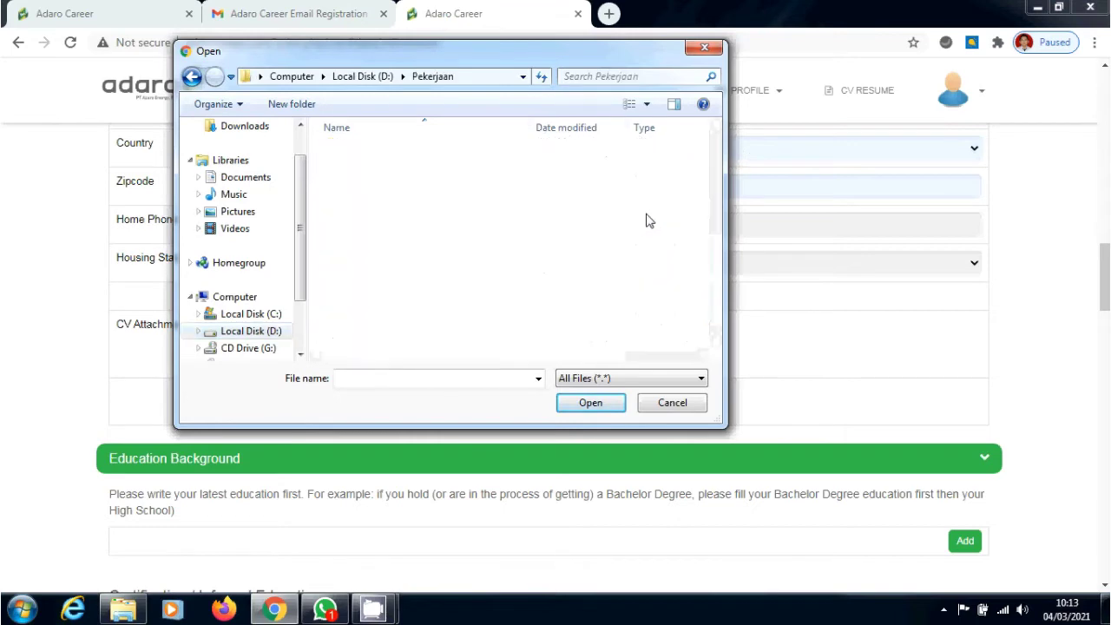
pyautogui.moveTo(716, 150); pyautogui.dragTo(715, 266)
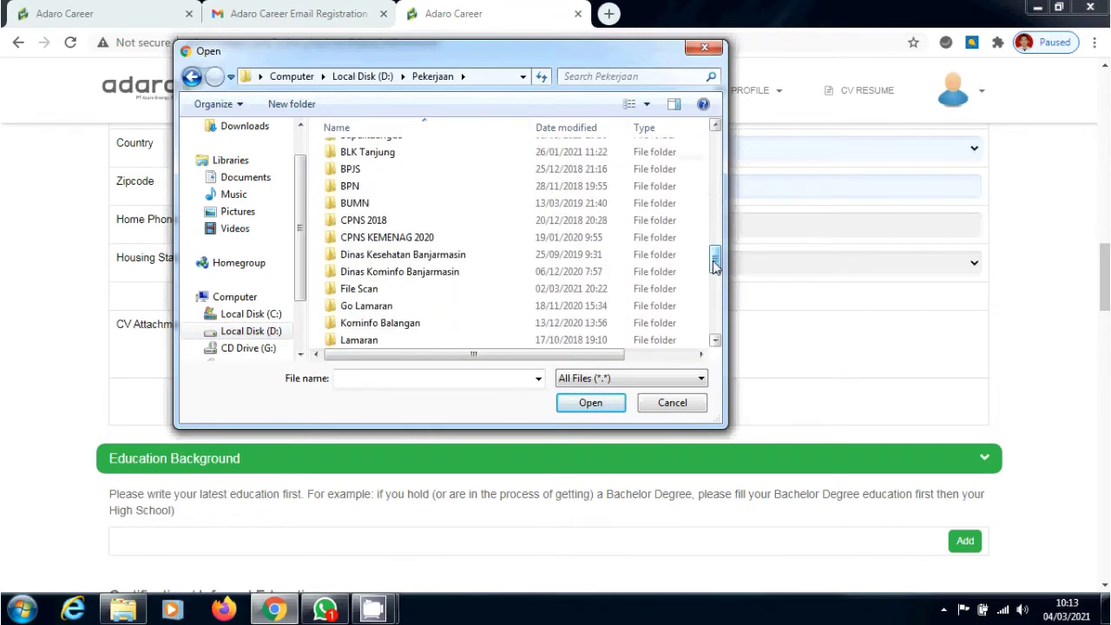
pyautogui.doubleClick(597, 289)
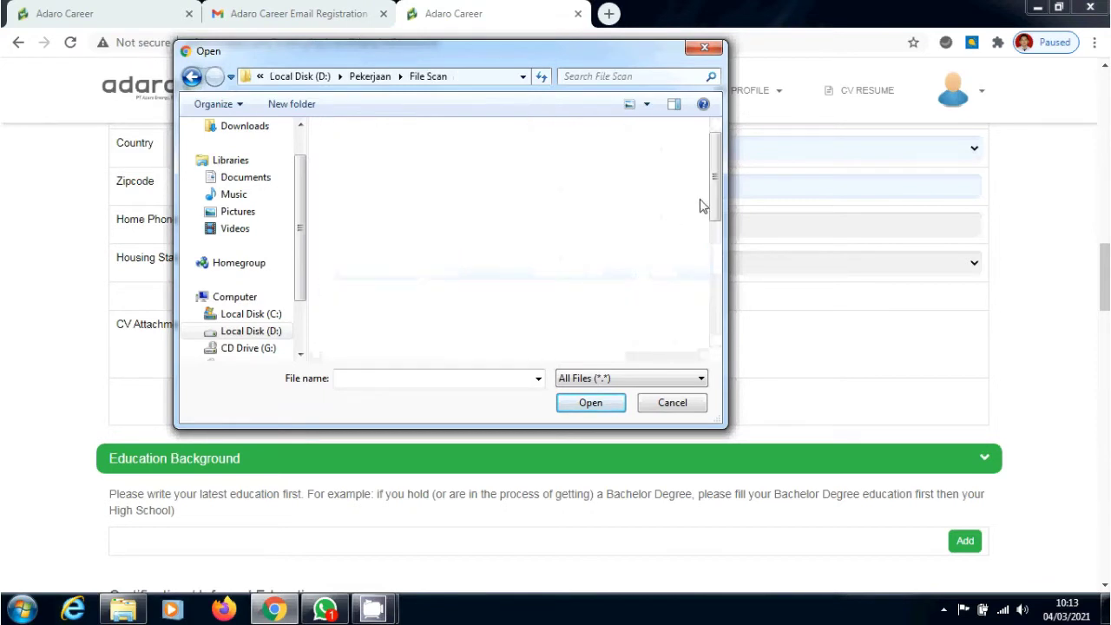
pyautogui.moveTo(714, 198); pyautogui.dragTo(716, 271)
pyautogui.click(362, 213)
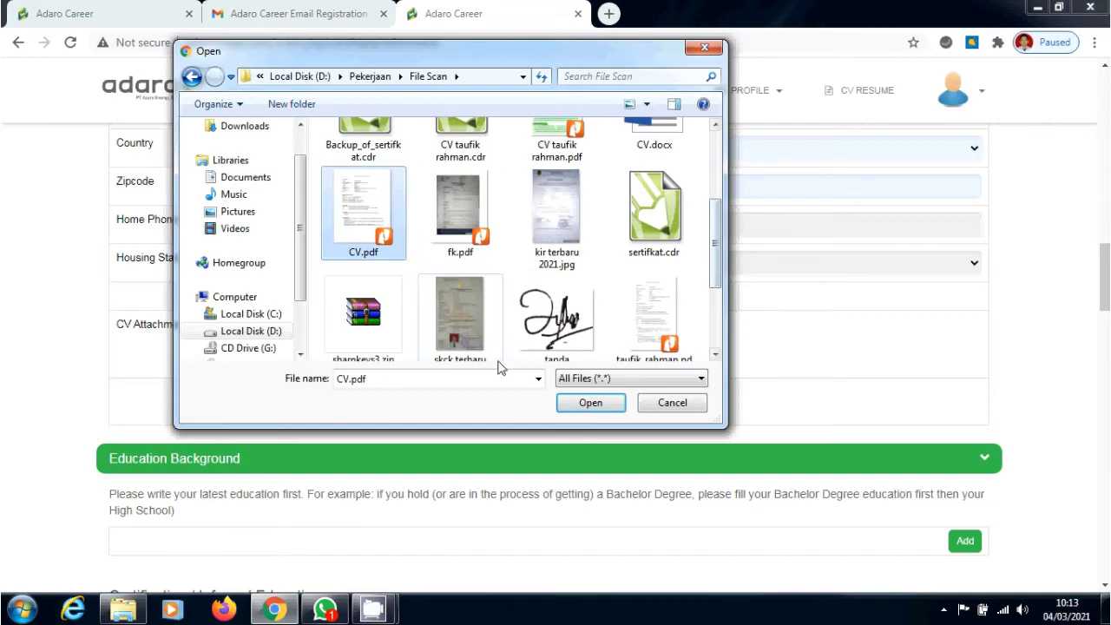
pyautogui.click(717, 338)
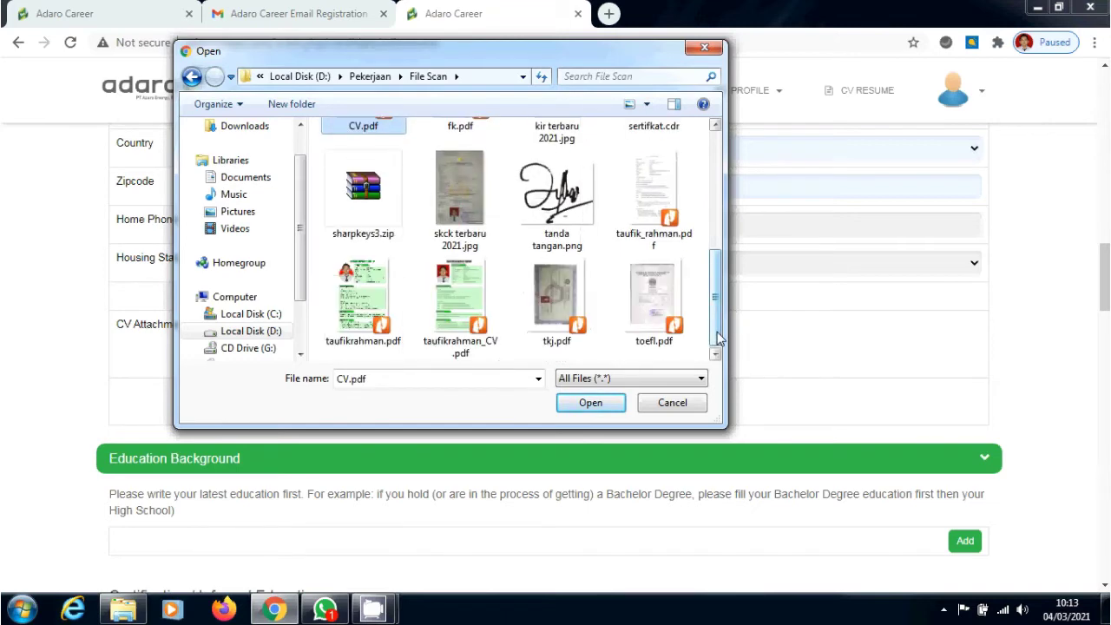
pyautogui.click(661, 224)
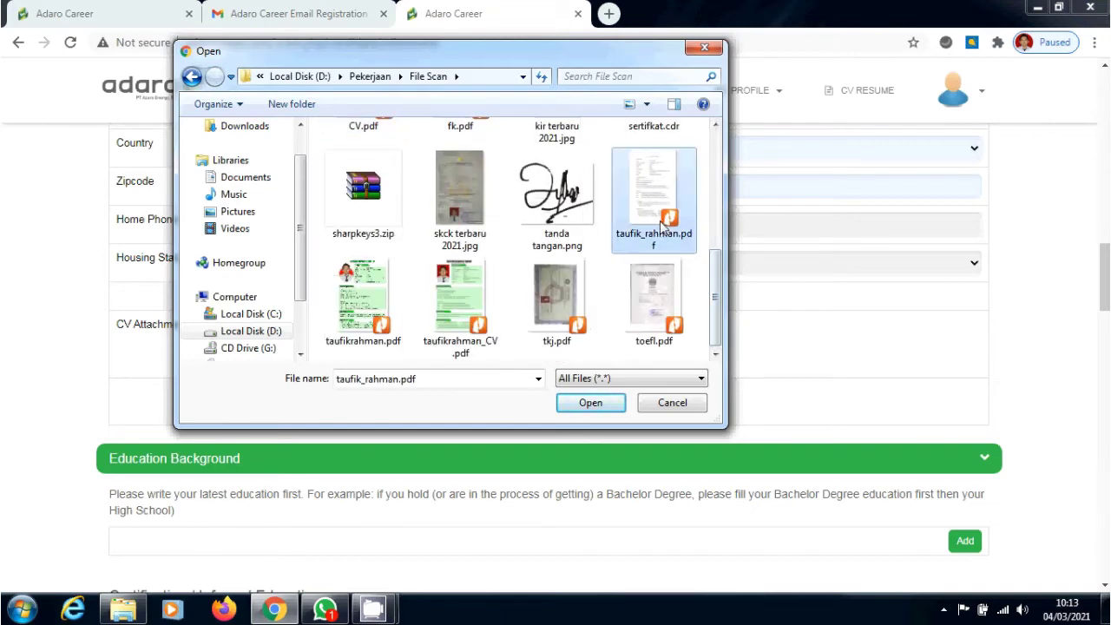
pyautogui.click(602, 408)
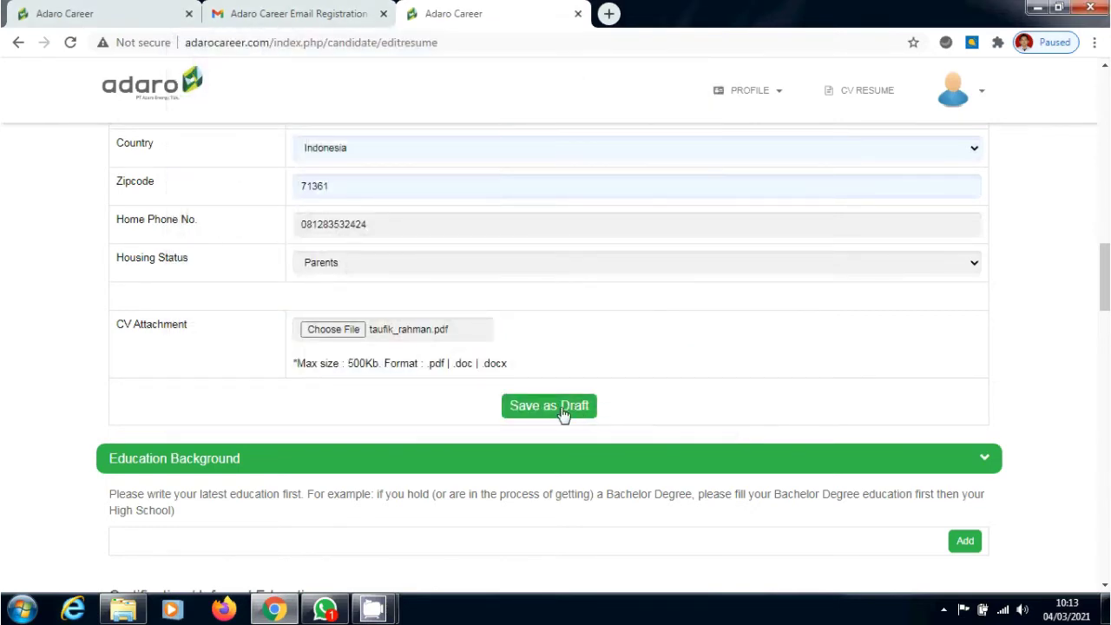
# Save the resume as a draft and acknowledge the successful save alert
pyautogui.click(563, 415)
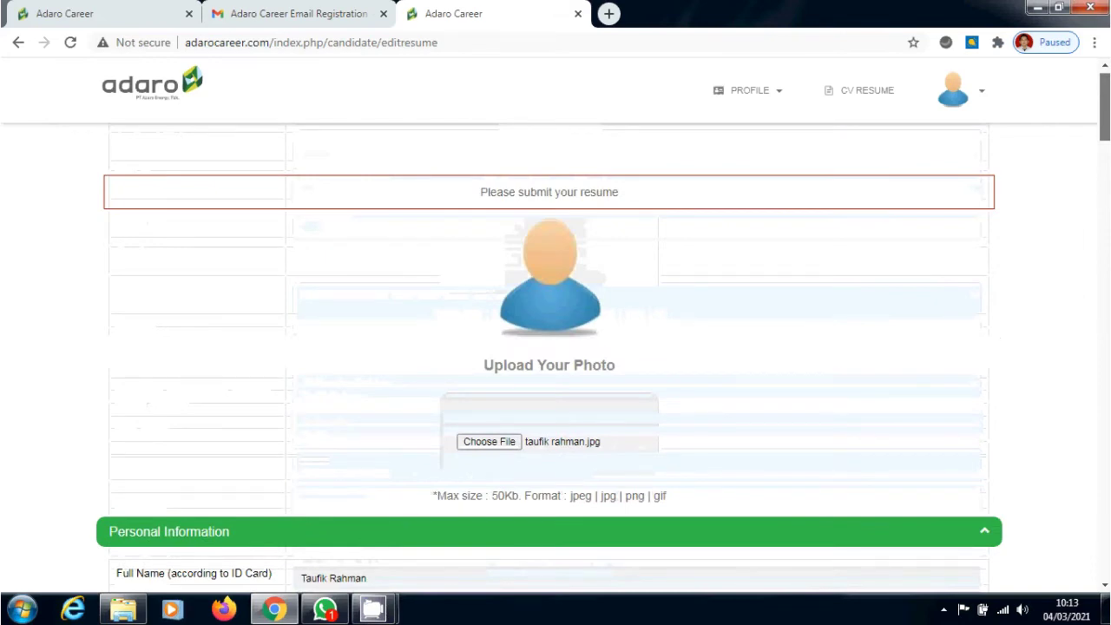
pyautogui.scroll(-15, 726, 291)
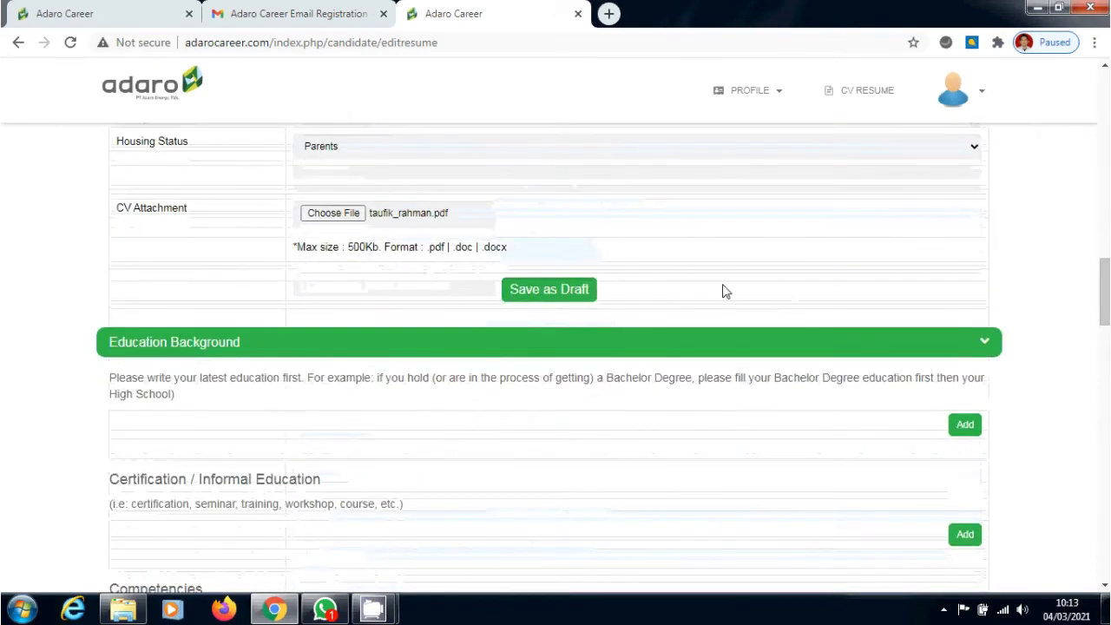
pyautogui.click(543, 306)
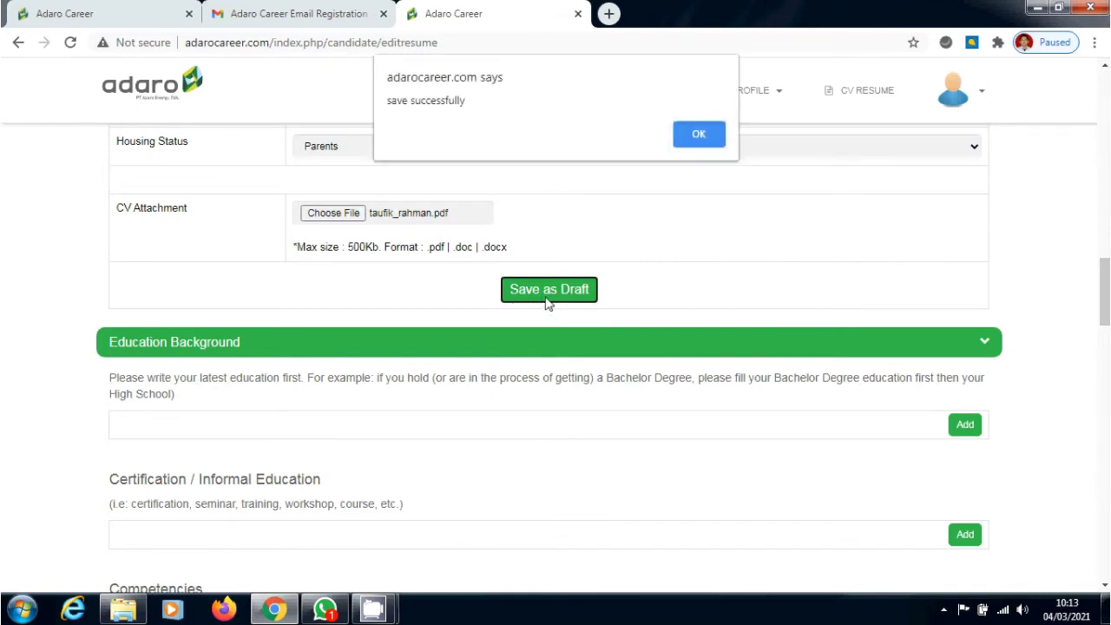
pyautogui.click(699, 135)
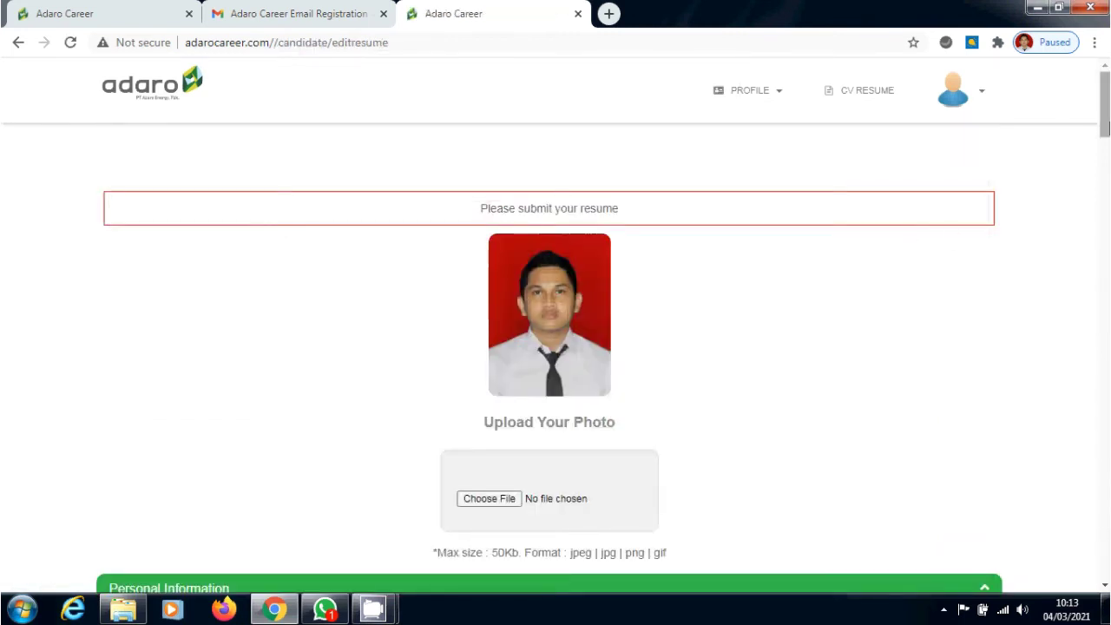
# Scroll down to Education Background and add a new entry
pyautogui.scroll(-1, 1105, 148)
pyautogui.scroll(-5, 1106, 147)
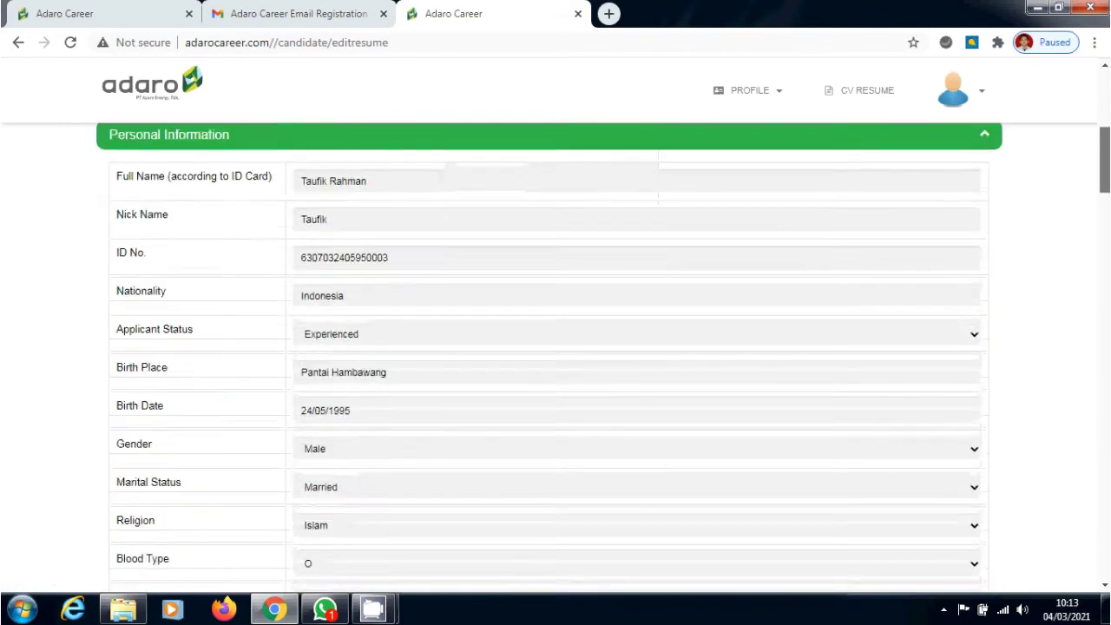
pyautogui.scroll(-10, 556, 356)
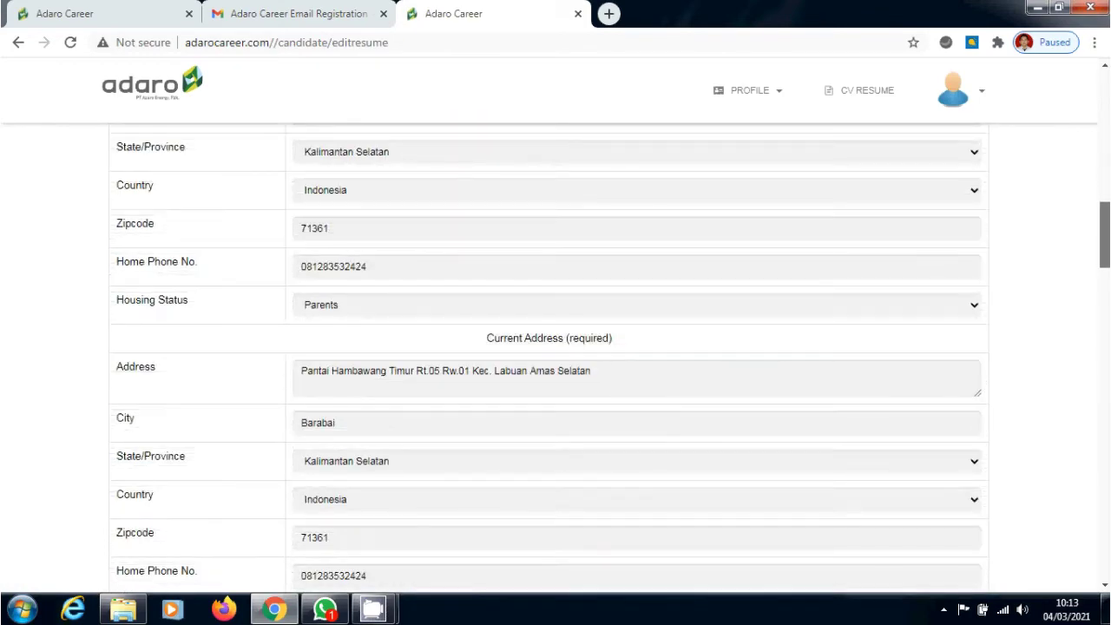
pyautogui.scroll(-1, 556, 356)
pyautogui.scroll(-2, 556, 356)
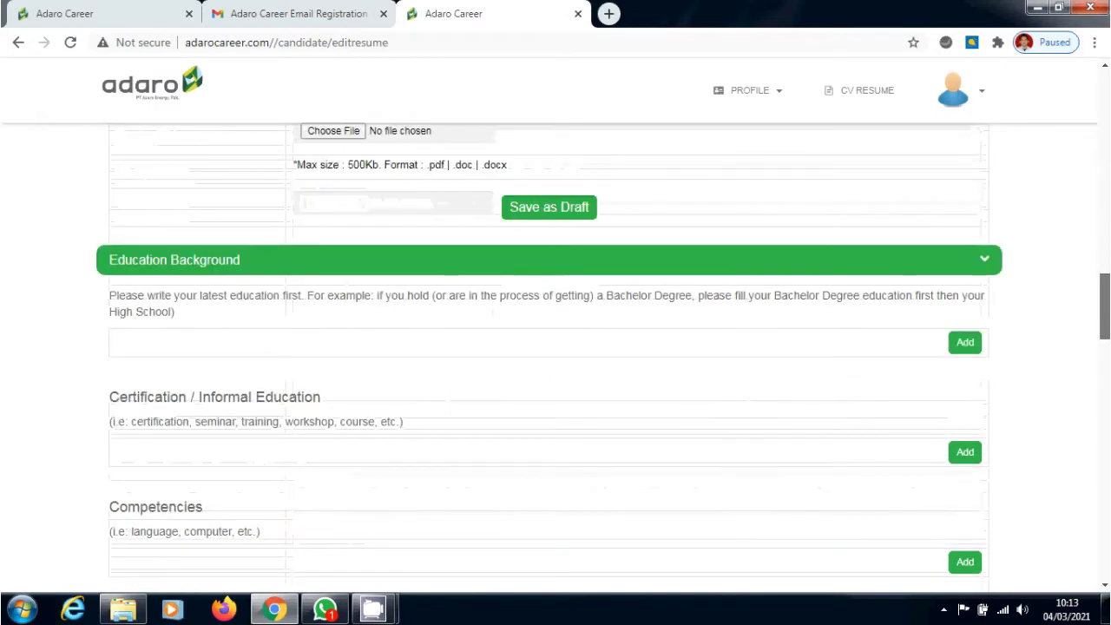
pyautogui.scroll(1, 556, 356)
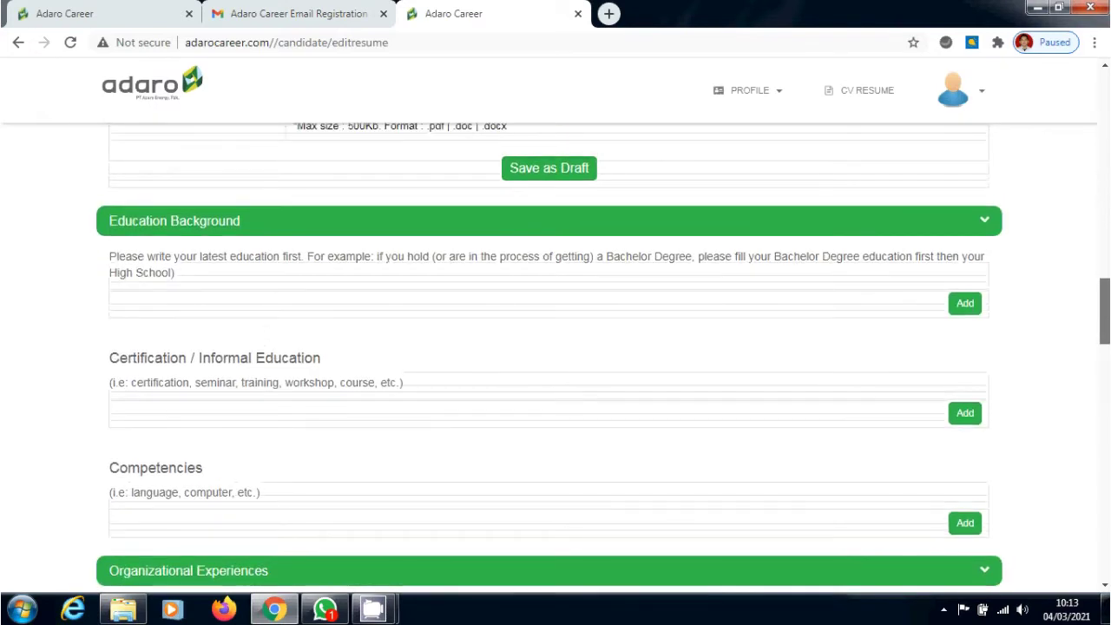
pyautogui.click(969, 311)
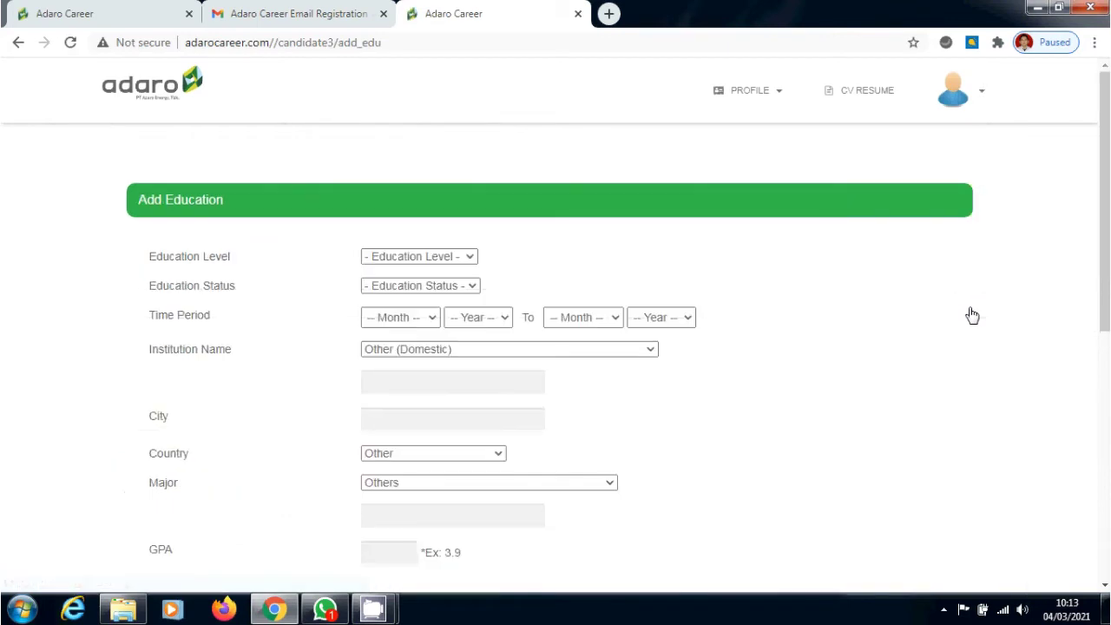
# Set the education level to Bachelor Degree with status Completed
pyautogui.scroll(-2, 970, 316)
pyautogui.scroll(2, 556, 356)
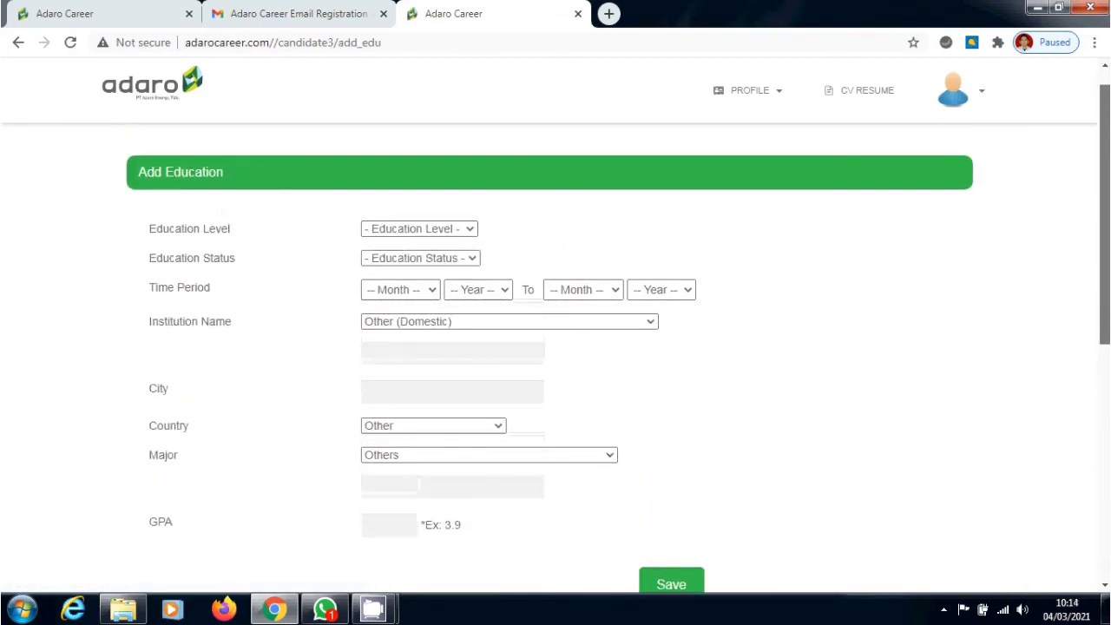
pyautogui.click(470, 231)
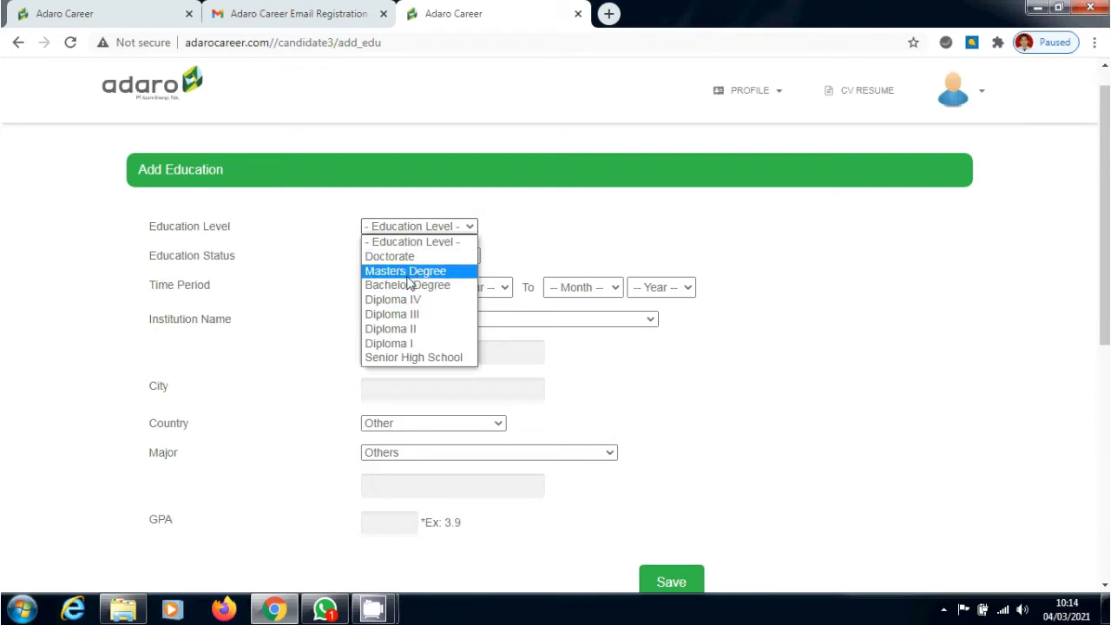
pyautogui.click(410, 285)
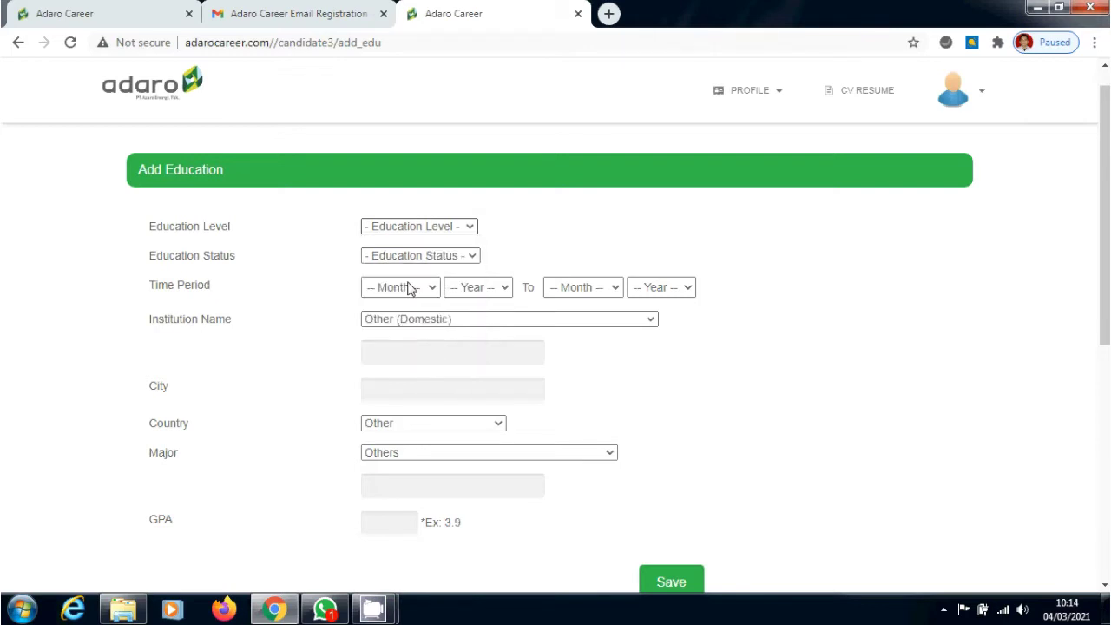
pyautogui.click(446, 257)
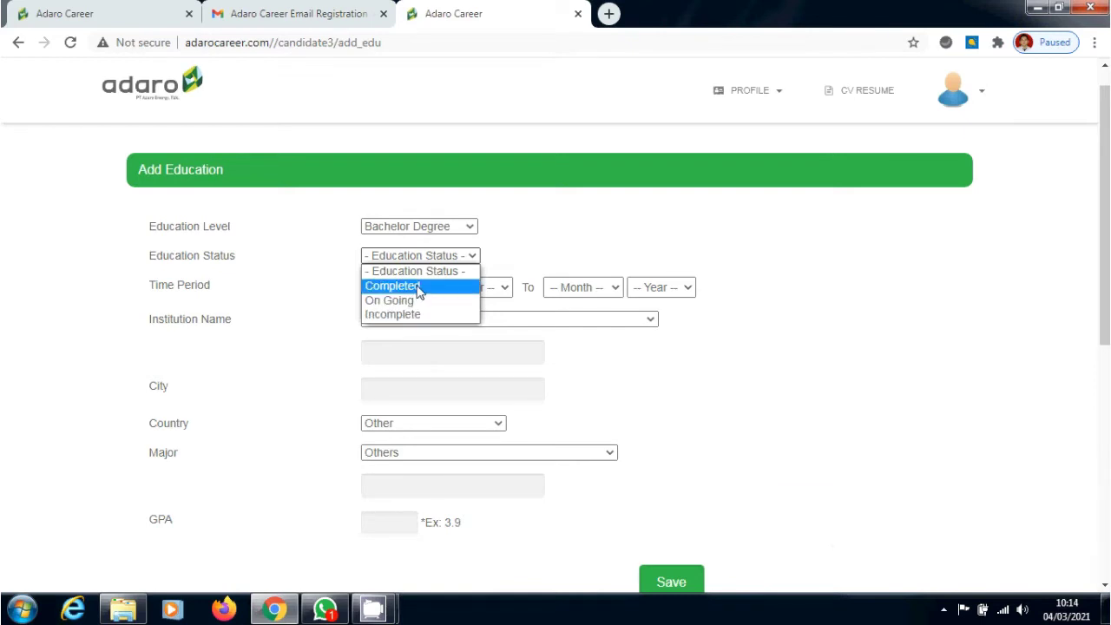
pyautogui.click(417, 288)
# Set the study period from October 2013 to December 2017
pyautogui.click(417, 288)
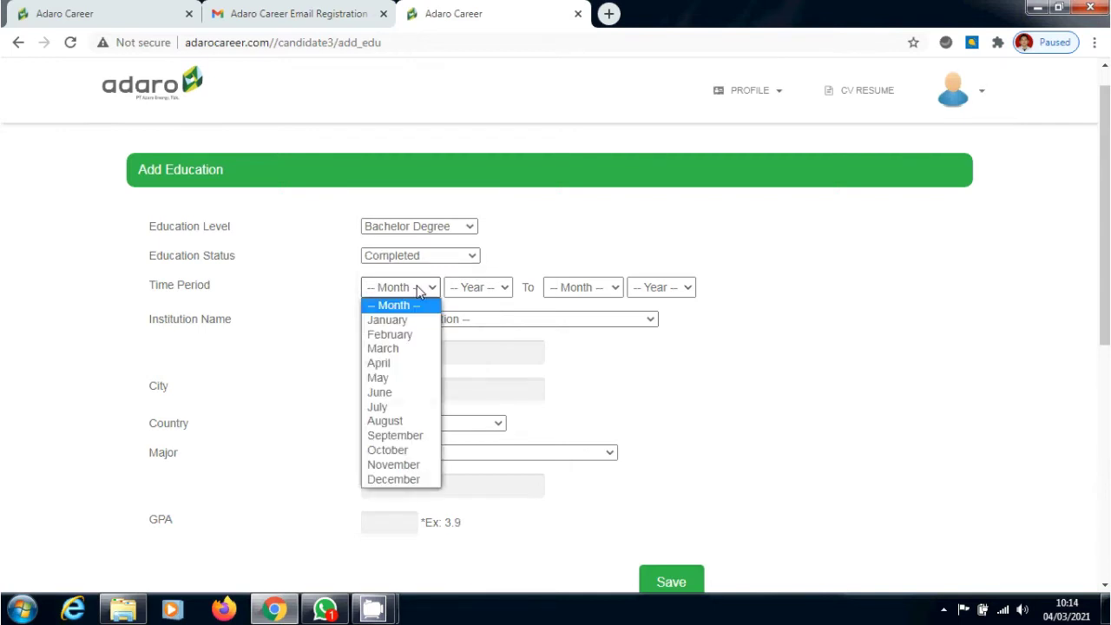
pyautogui.click(408, 449)
pyautogui.click(503, 289)
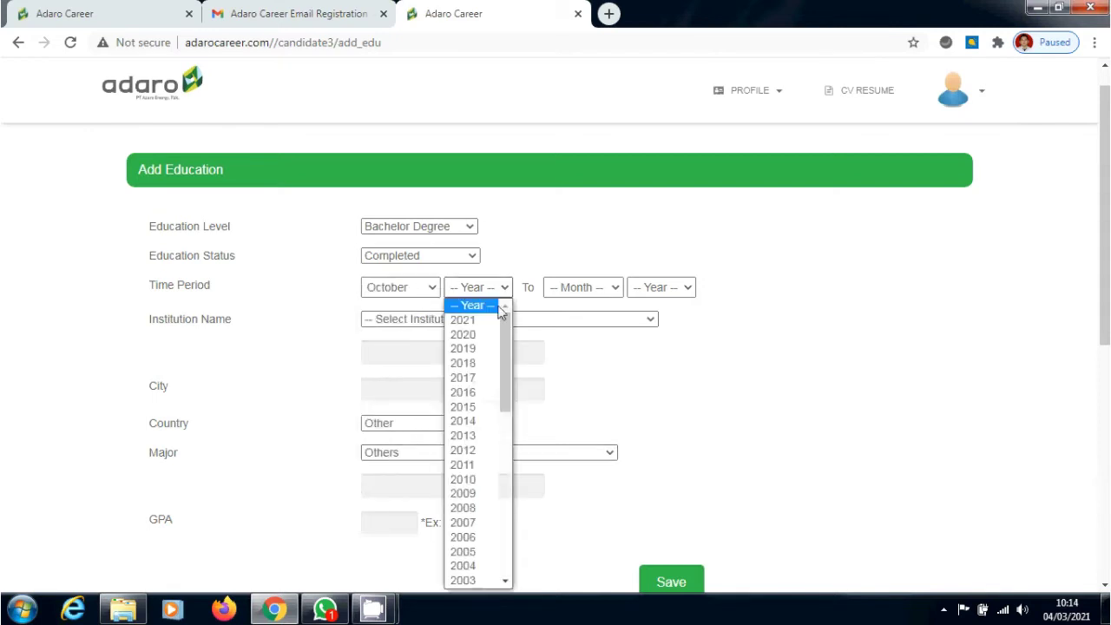
pyautogui.click(489, 437)
pyautogui.click(608, 293)
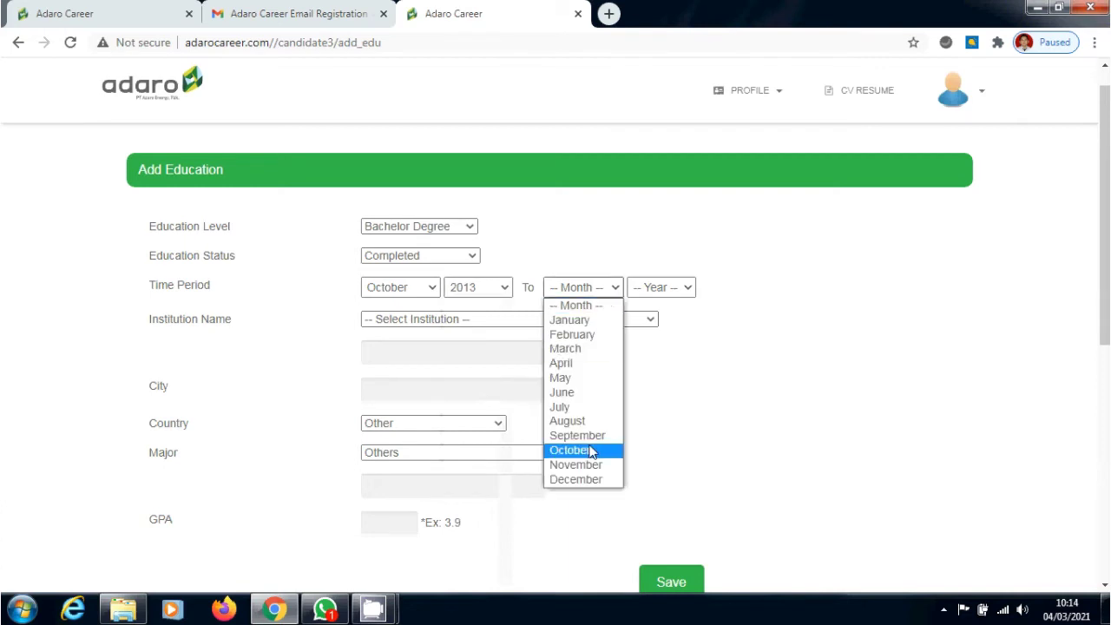
pyautogui.click(591, 478)
pyautogui.click(665, 293)
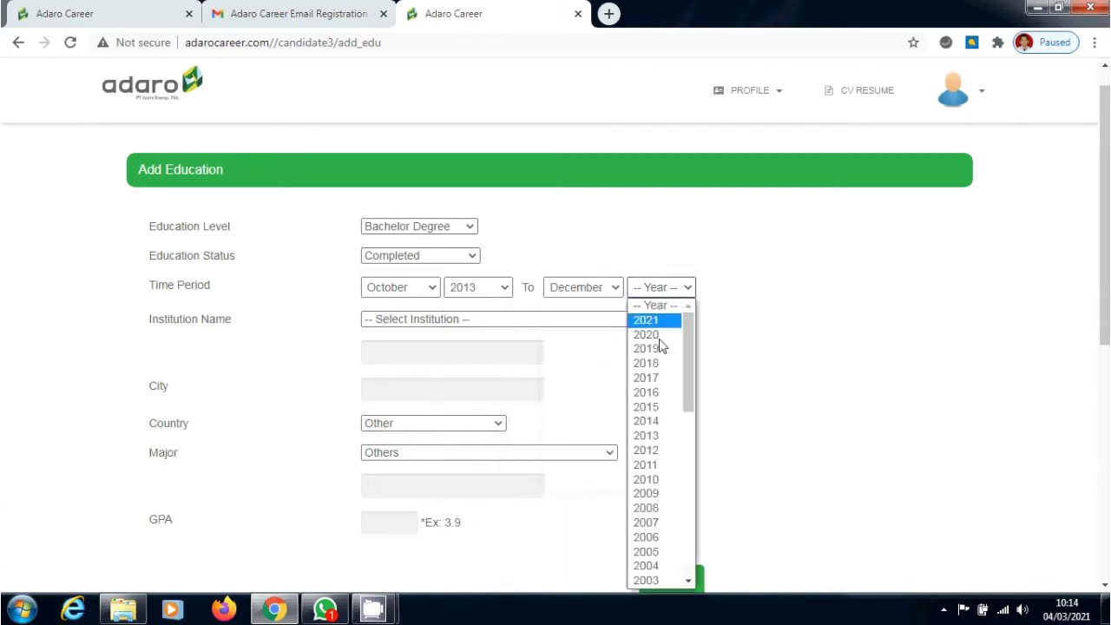
pyautogui.click(657, 379)
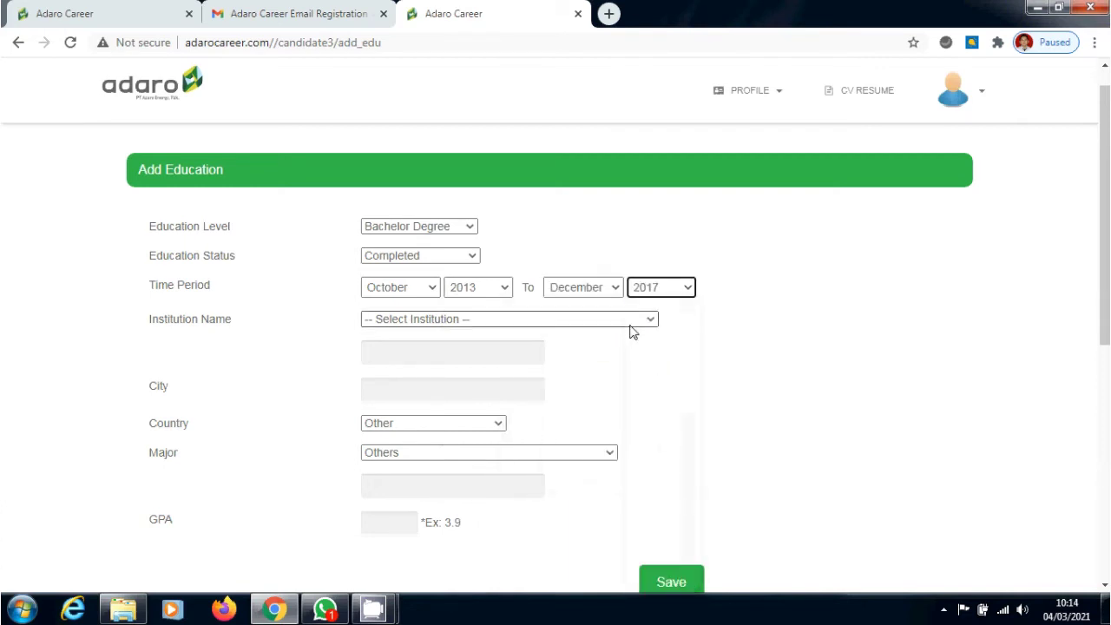
# Choose Other (Domestic) as the institution name
pyautogui.click(633, 322)
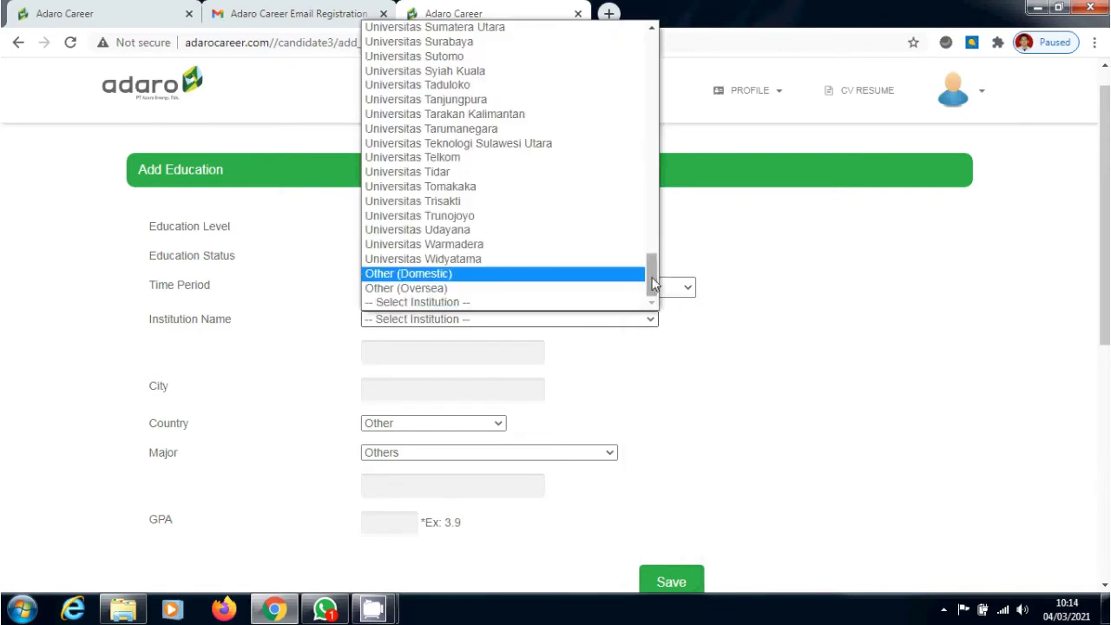
pyautogui.moveTo(653, 284)
pyautogui.mouseDown()
pyautogui.moveTo(653, 41)
pyautogui.moveTo(653, 305)
pyautogui.mouseUp()
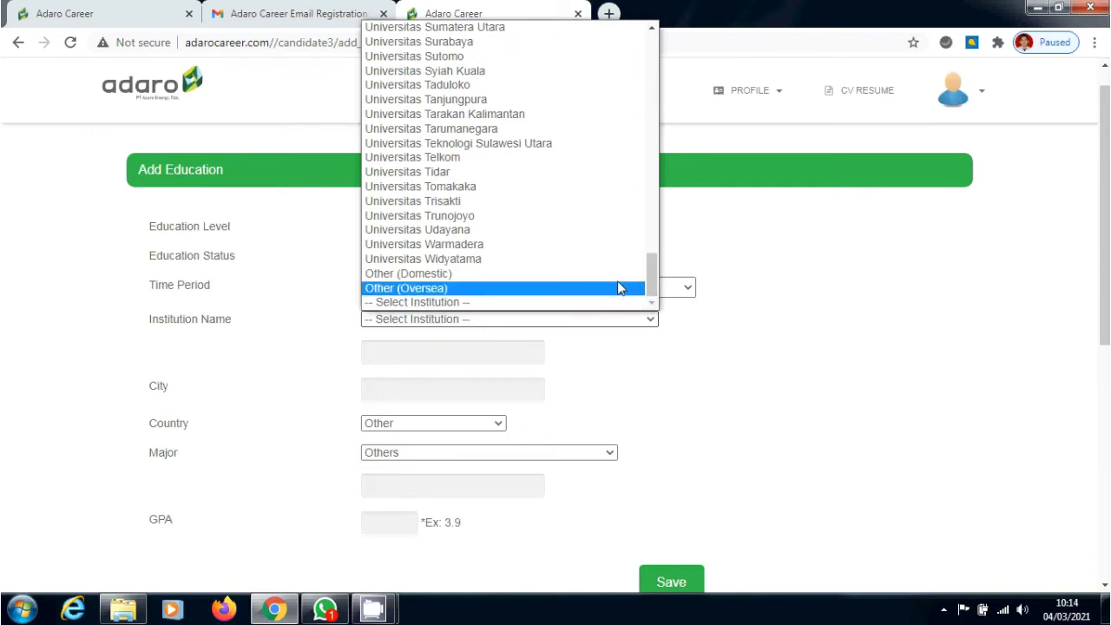
pyautogui.click(618, 274)
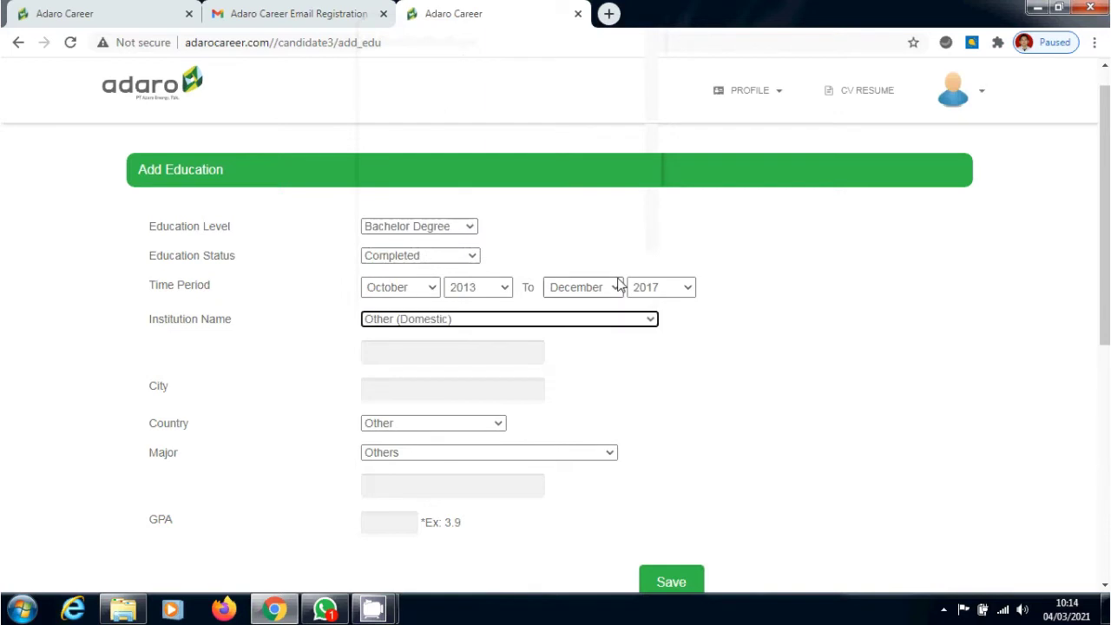
# Enter institution STMIK Indonesia Banjarmasin, city Banjarmasin and country Indonesia
pyautogui.click(516, 352)
pyautogui.click(508, 380)
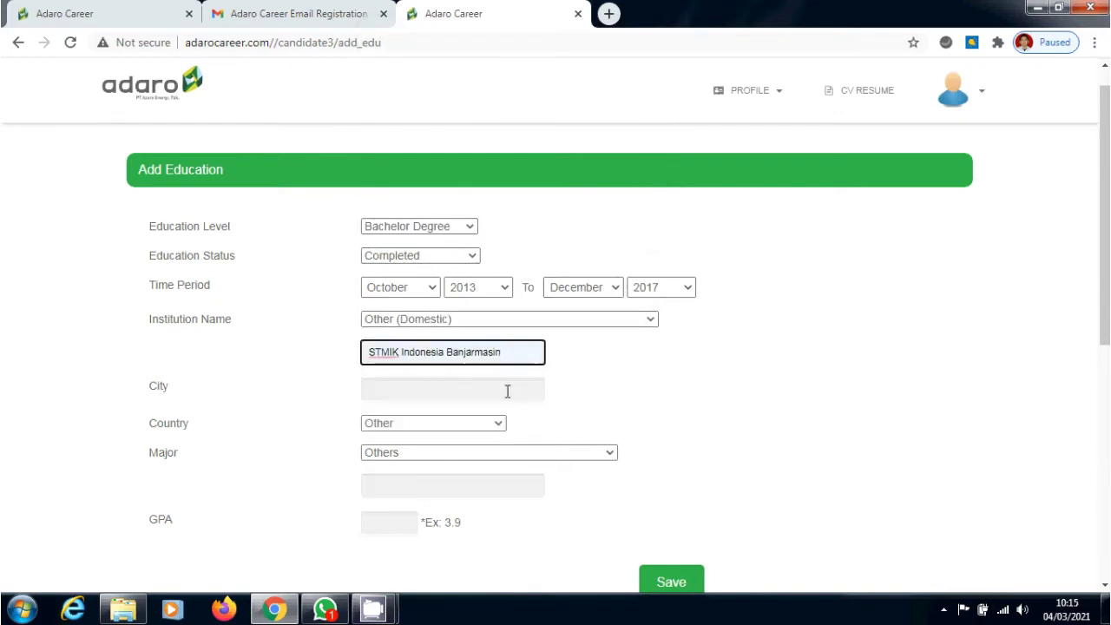
pyautogui.click(508, 392)
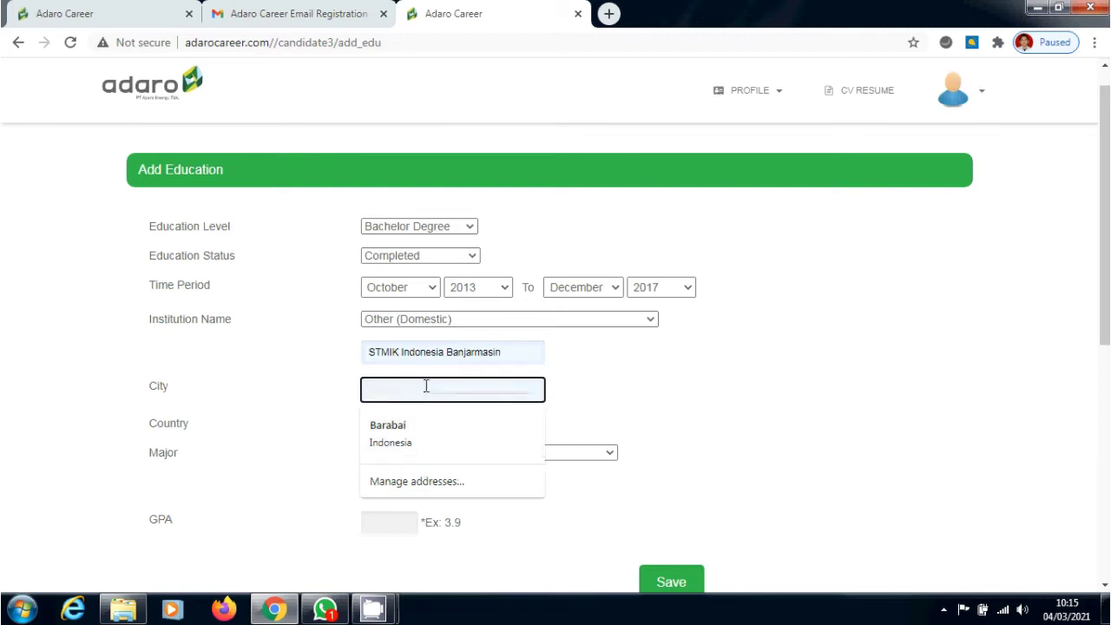
pyautogui.write('Banjarmasin')
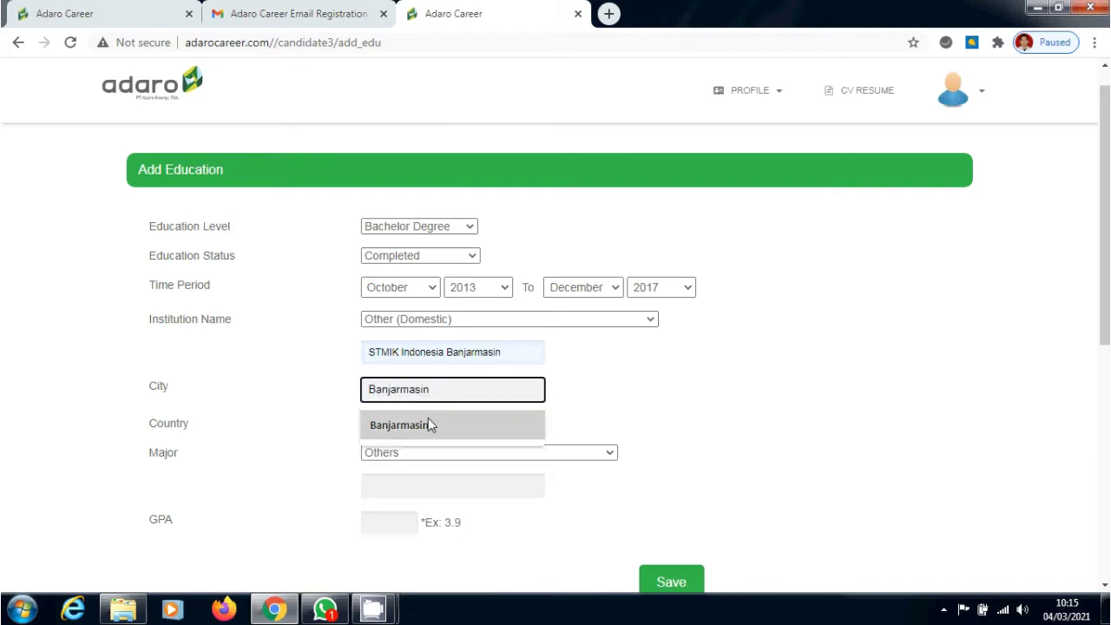
pyautogui.click(426, 424)
pyautogui.click(429, 423)
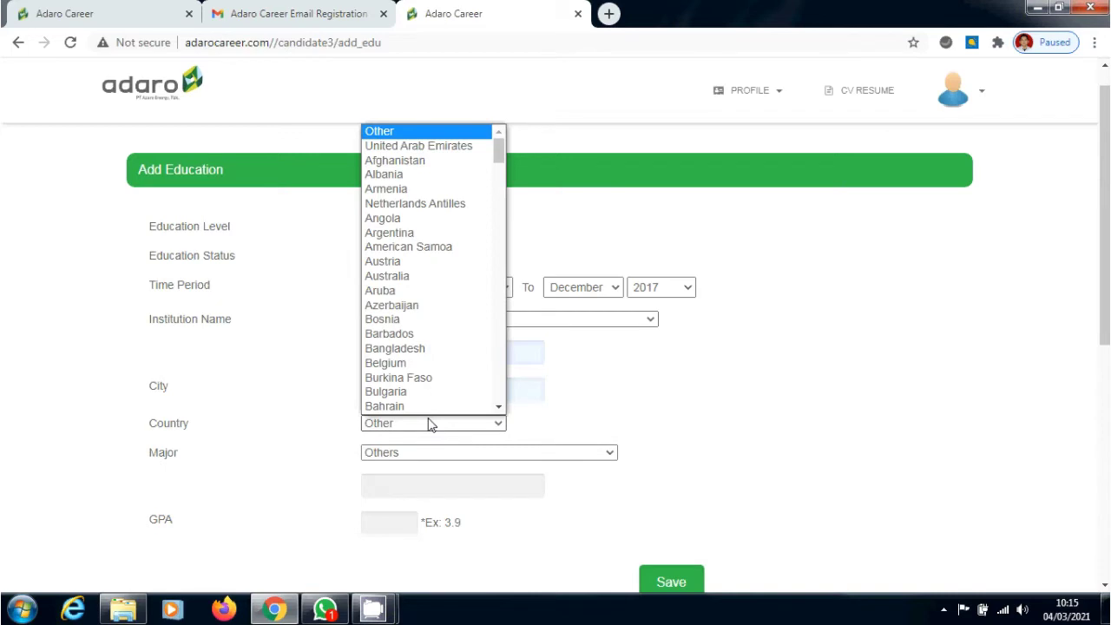
pyautogui.press('i')
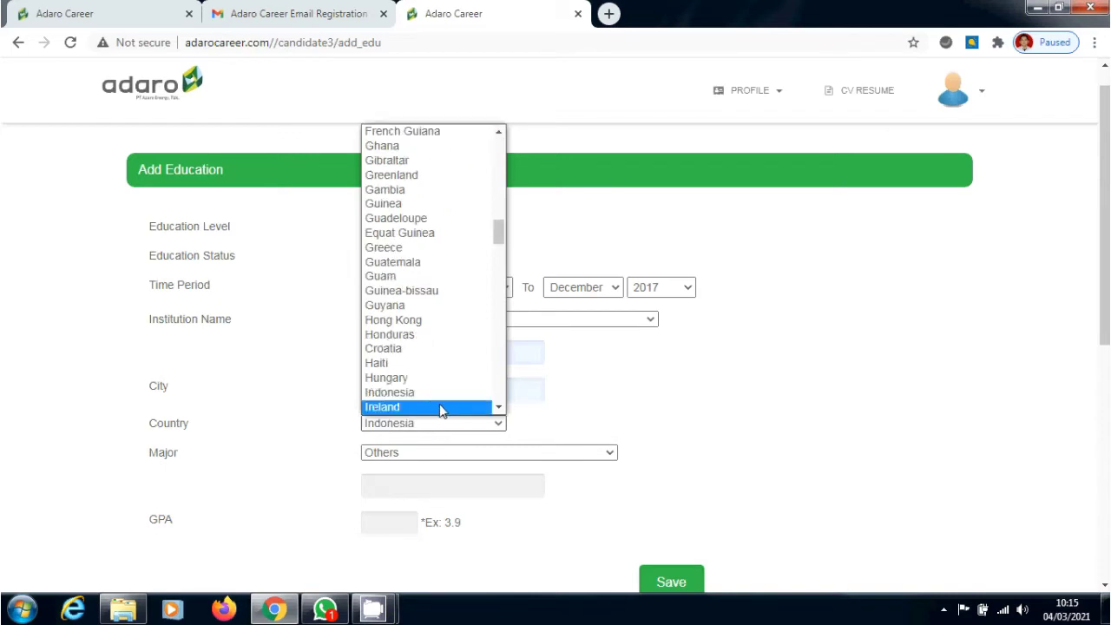
pyautogui.click(441, 396)
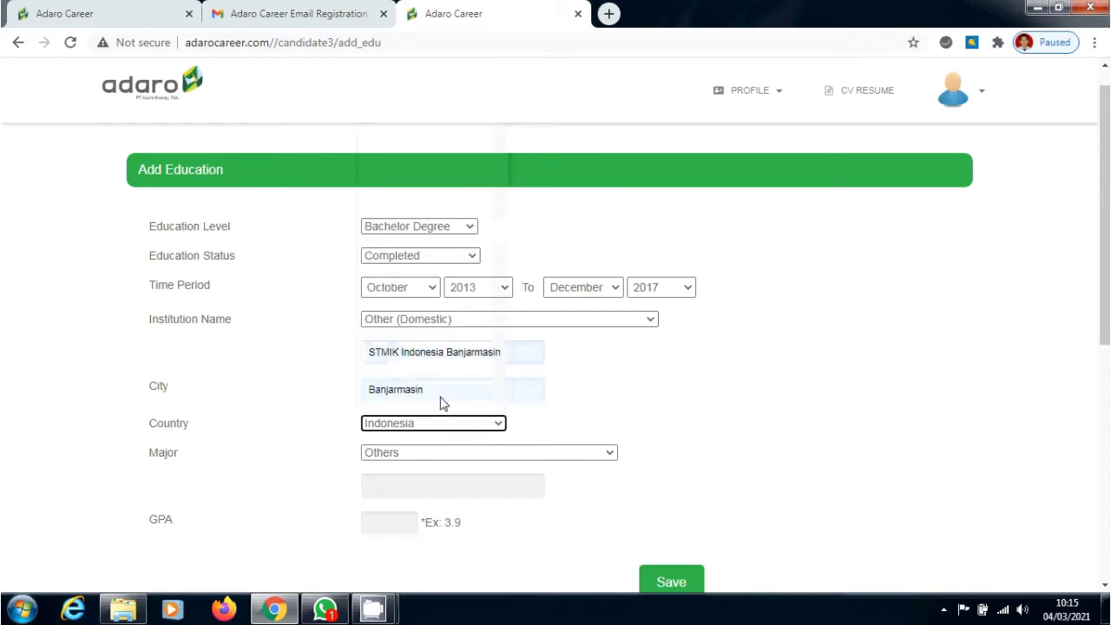
# Choose Informatics Engineering as the major with the bilingual class sub major
pyautogui.click(551, 455)
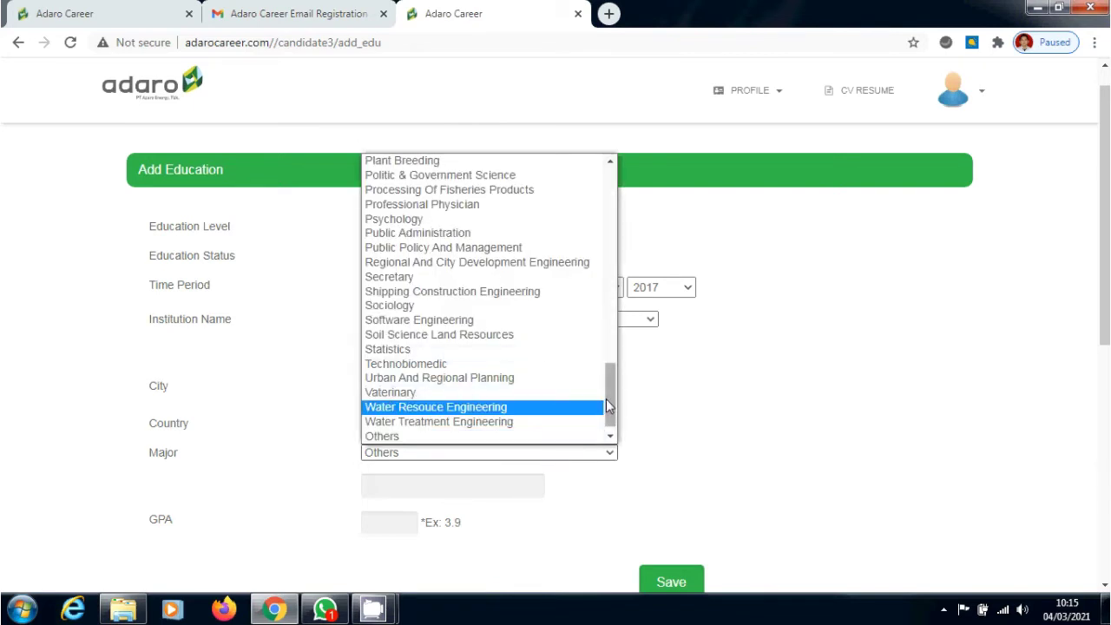
pyautogui.moveTo(606, 405); pyautogui.dragTo(611, 199)
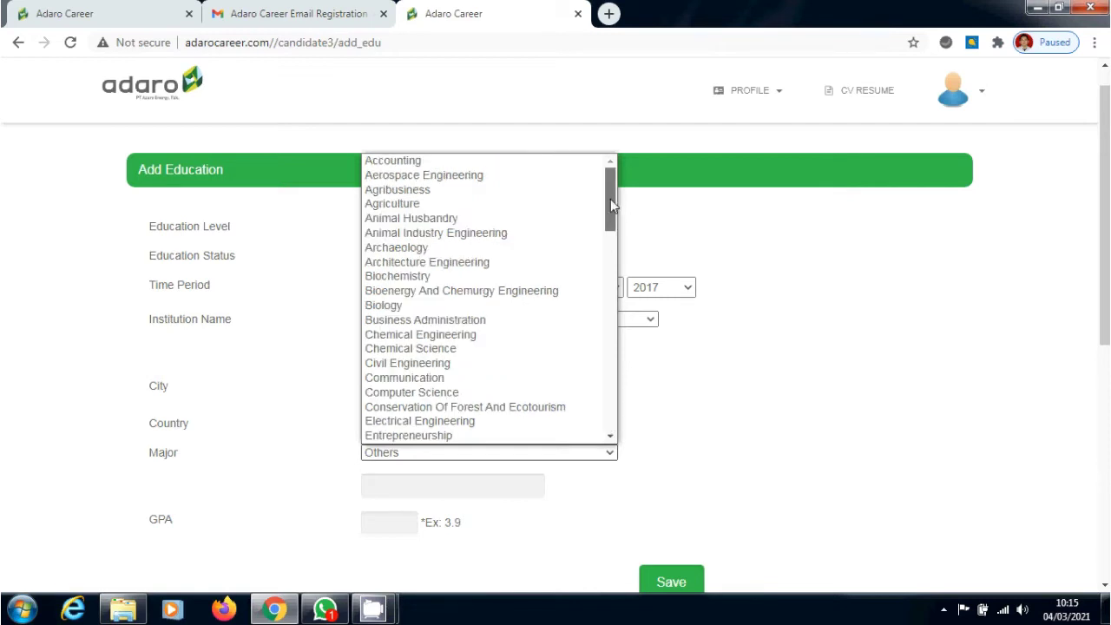
pyautogui.moveTo(610, 199); pyautogui.dragTo(611, 239)
pyautogui.press('t')
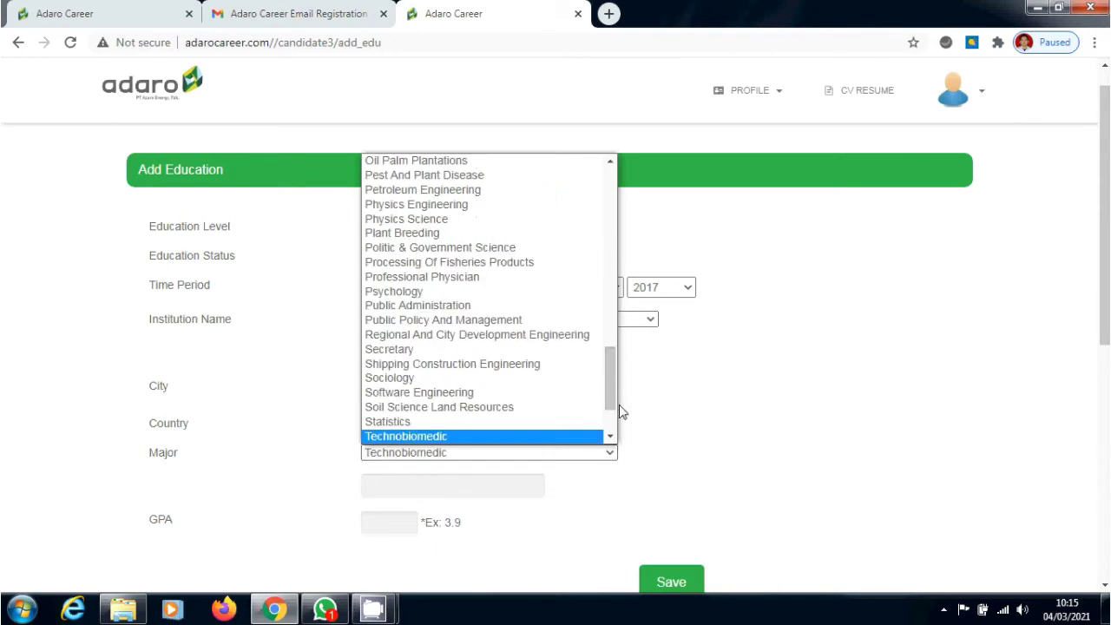
pyautogui.moveTo(613, 391); pyautogui.dragTo(612, 282)
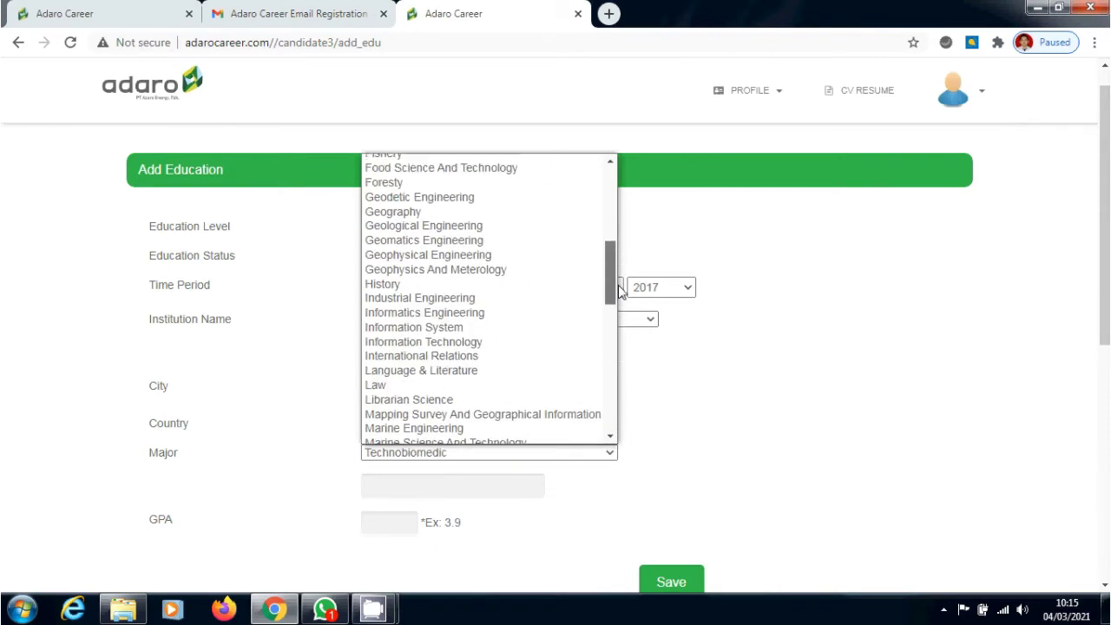
pyautogui.click(543, 314)
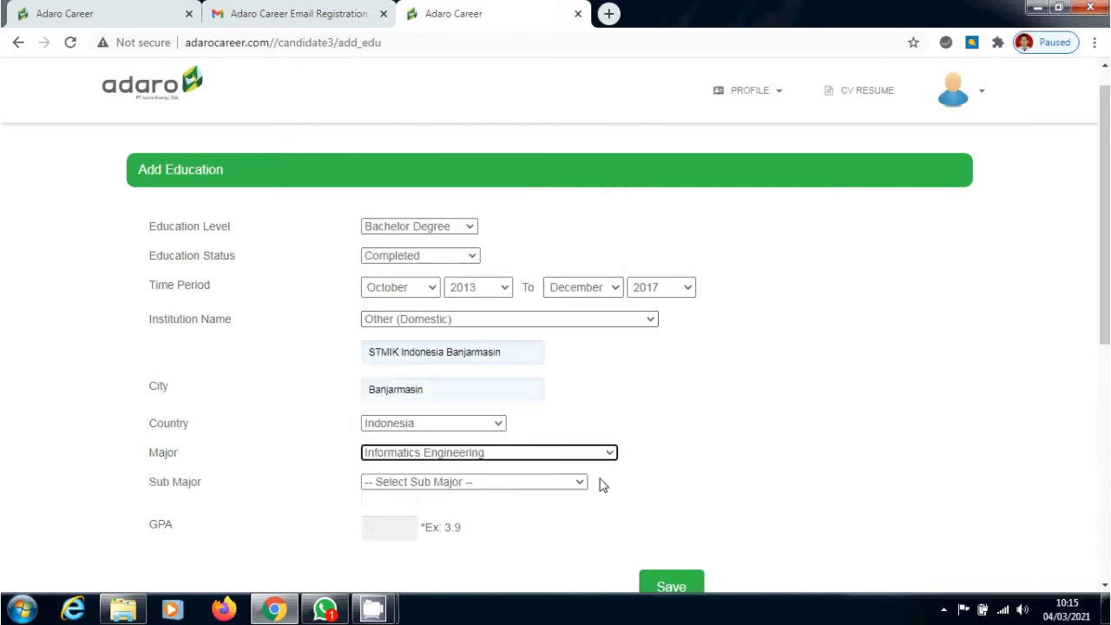
pyautogui.click(579, 482)
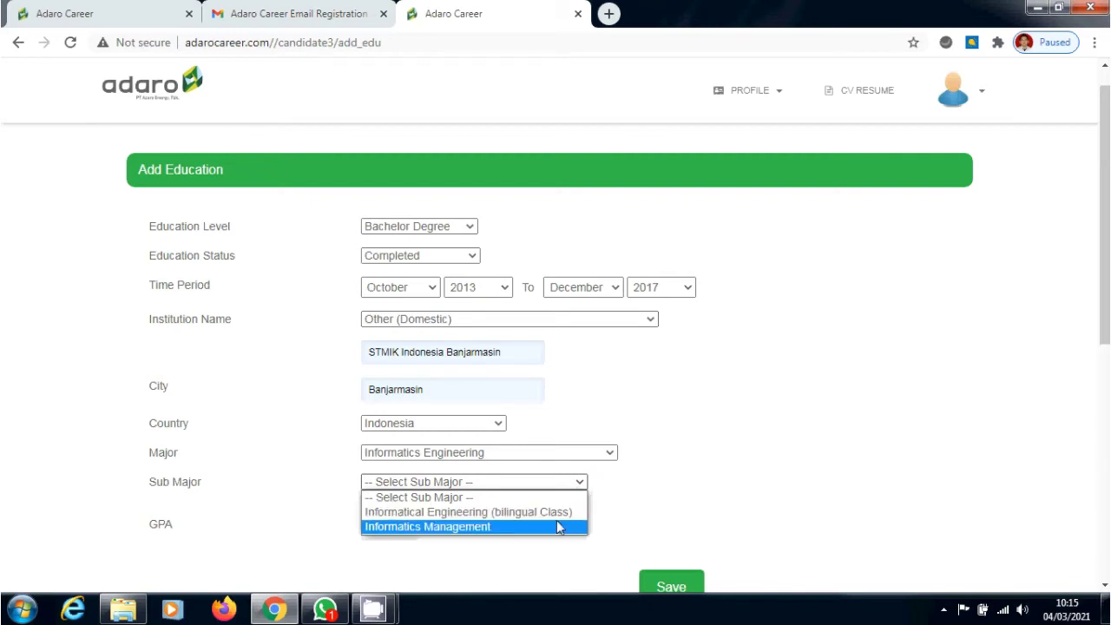
pyautogui.click(556, 514)
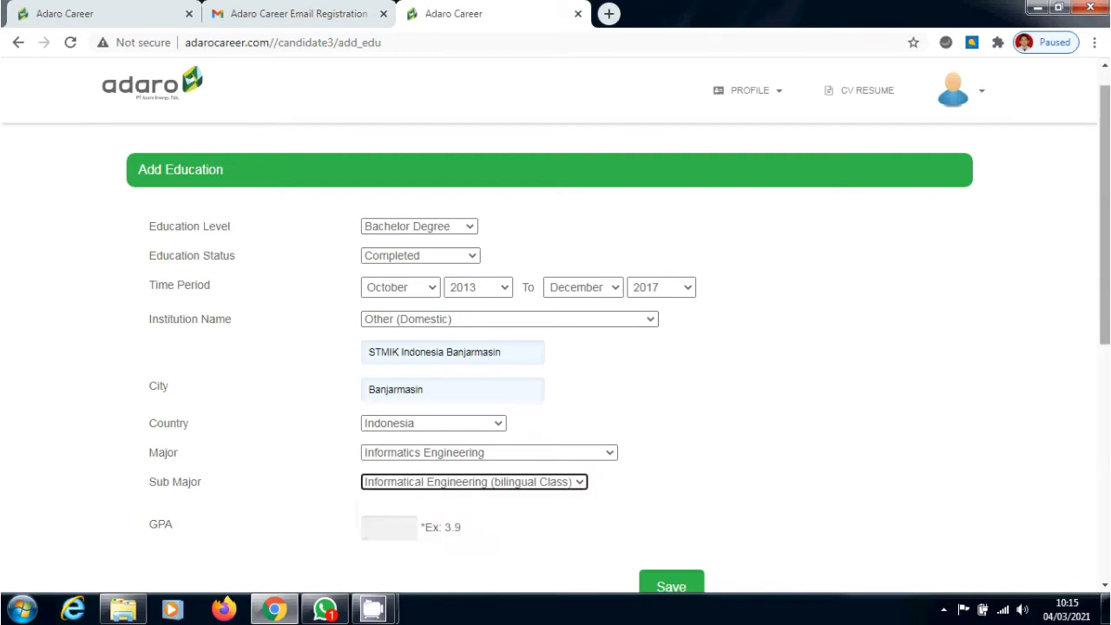
# Fill in GPA 3.51 and save the education entry
pyautogui.scroll(-1, 1104, 217)
pyautogui.click(393, 486)
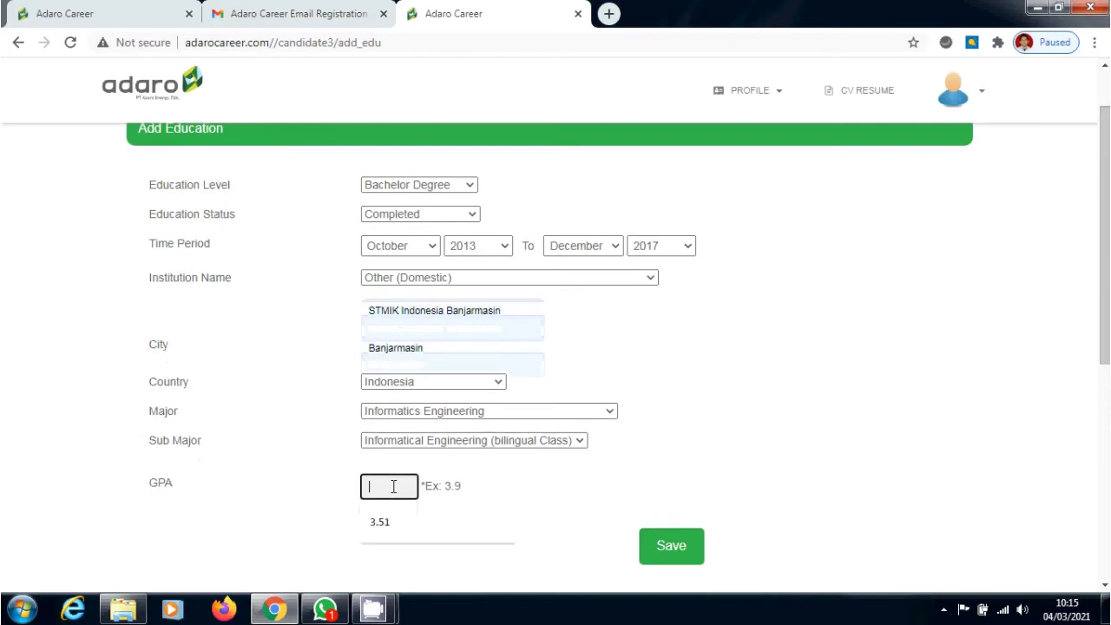
pyautogui.click(396, 528)
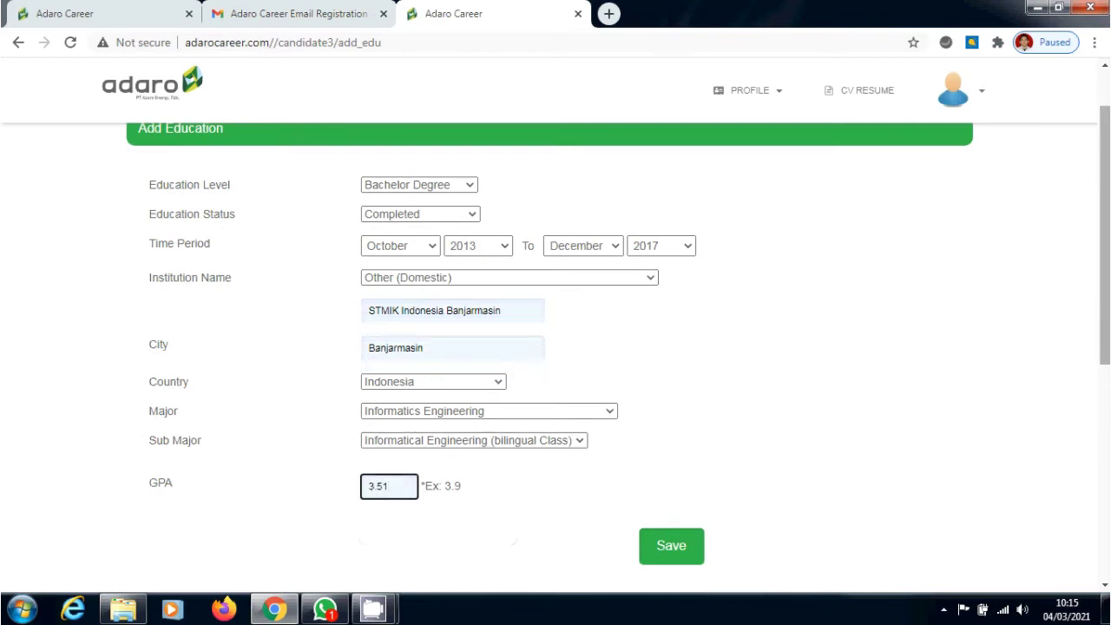
pyautogui.scroll(-1, 1090, 338)
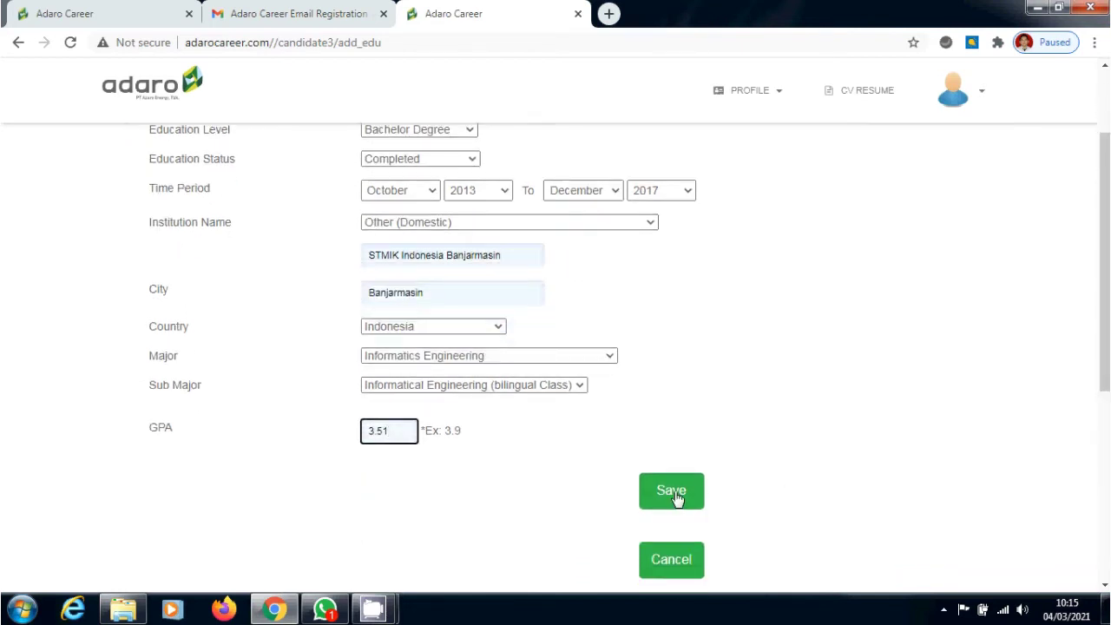
pyautogui.click(664, 495)
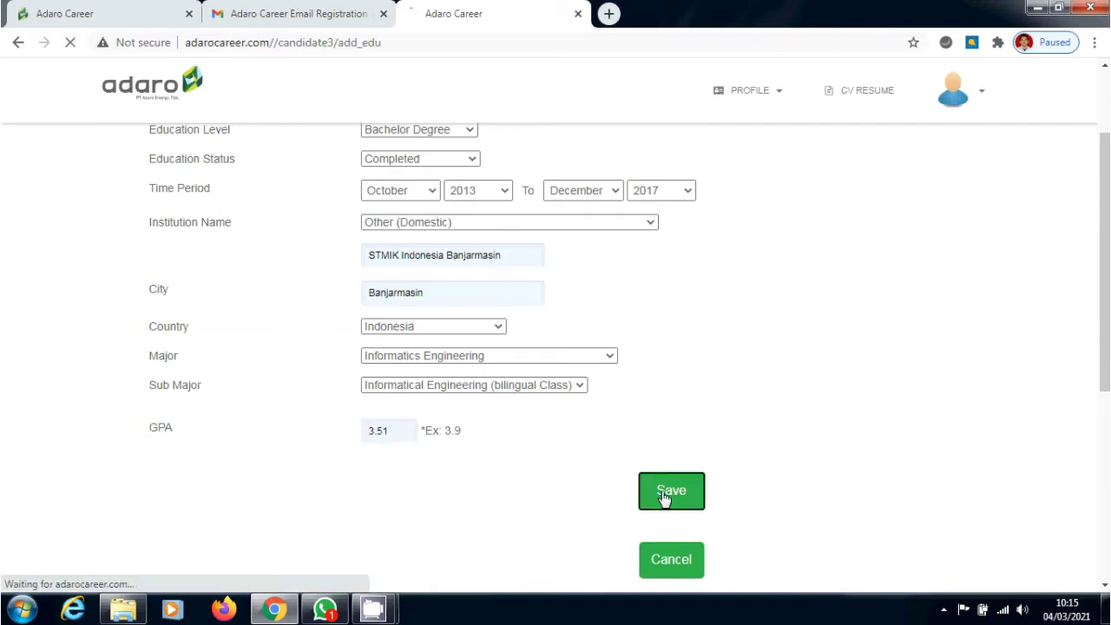
# Scroll down to Certification / Informal Education and start a new entry there
pyautogui.scroll(-3, 662, 498)
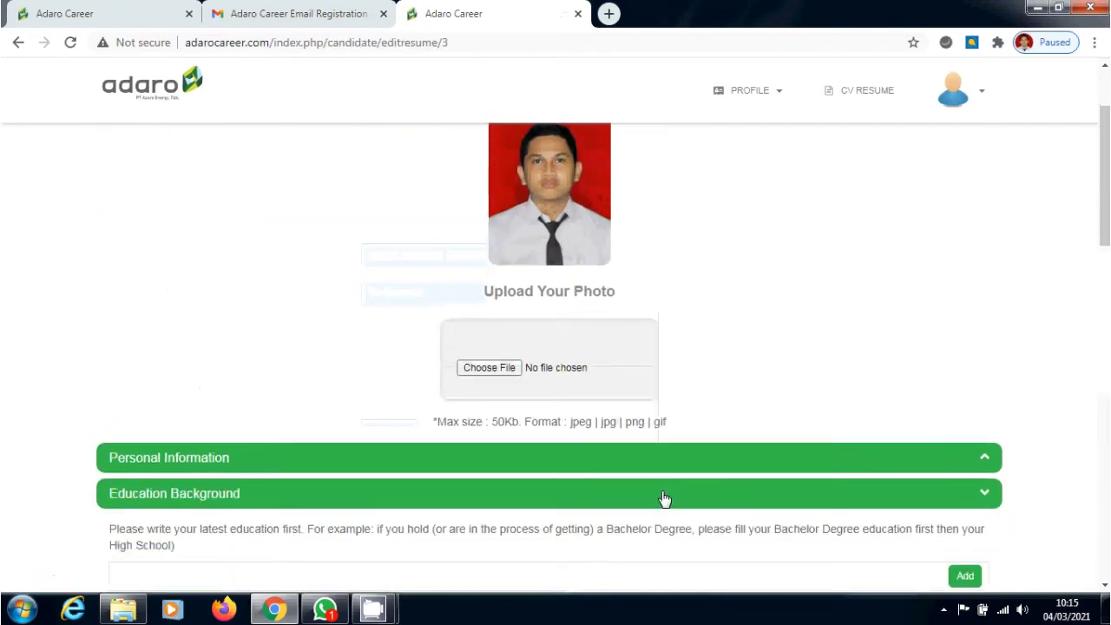
pyautogui.scroll(-3, 556, 348)
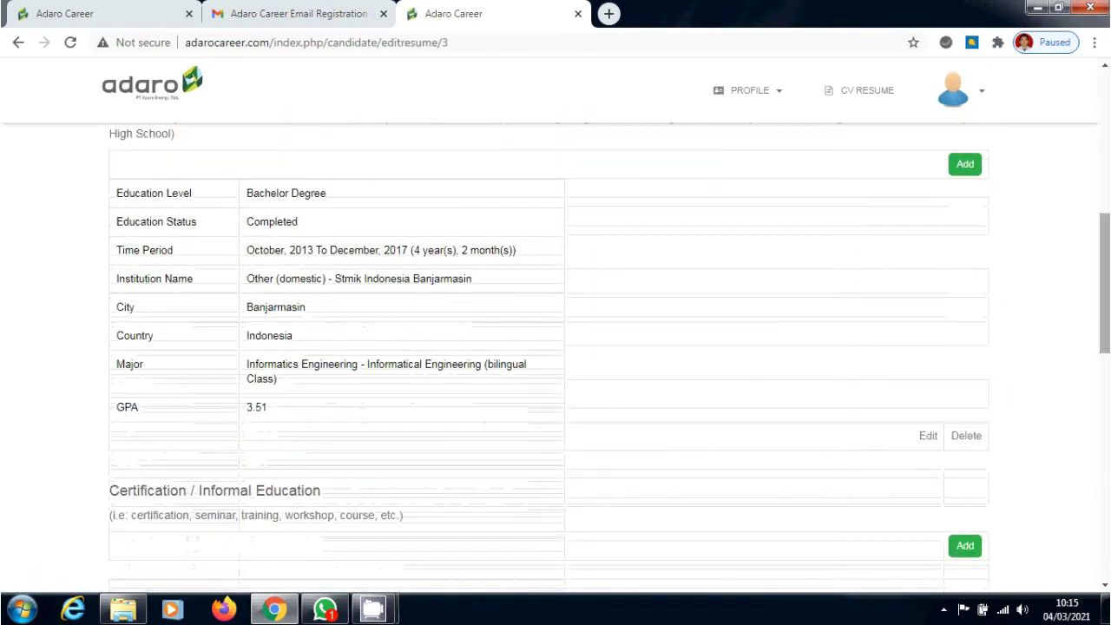
pyautogui.scroll(-2, 555, 347)
pyautogui.scroll(-2, 555, 347)
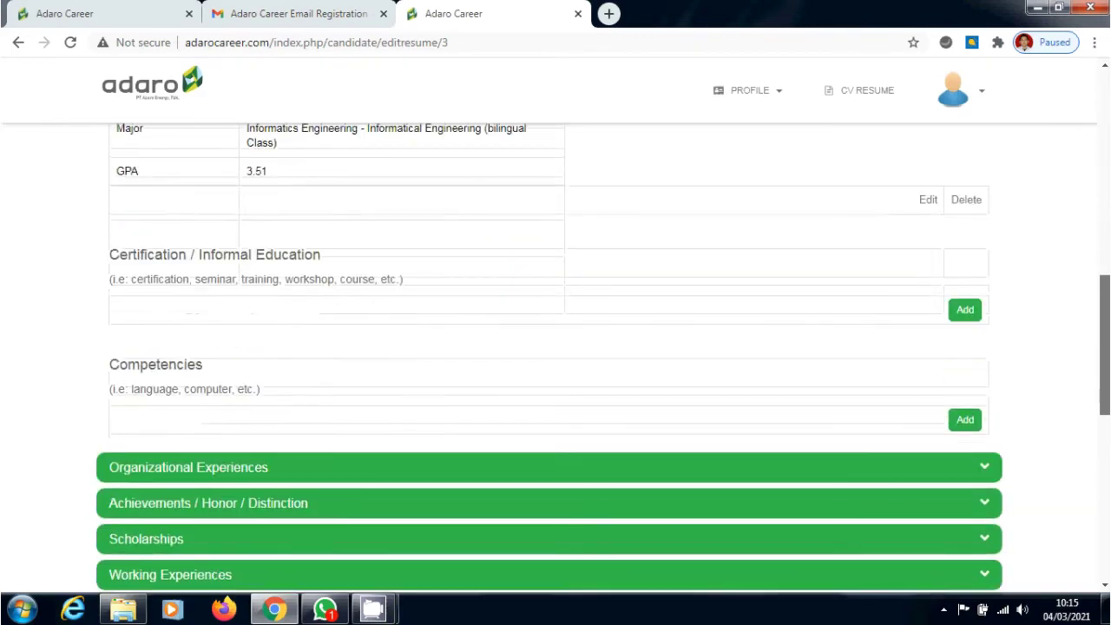
pyautogui.scroll(1, 995, 295)
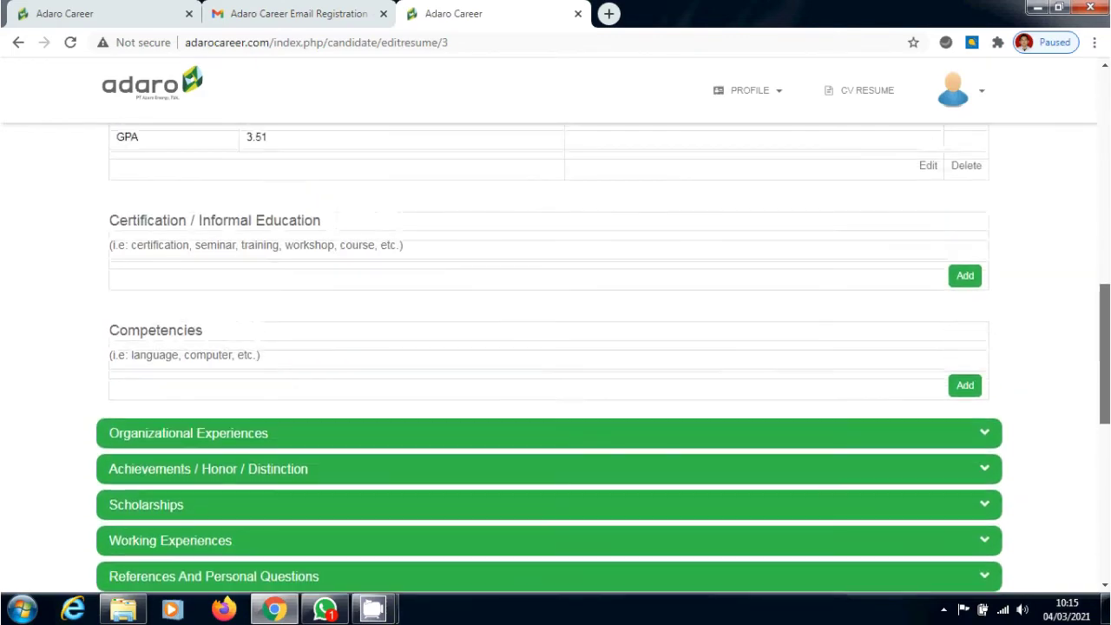
pyautogui.click(961, 296)
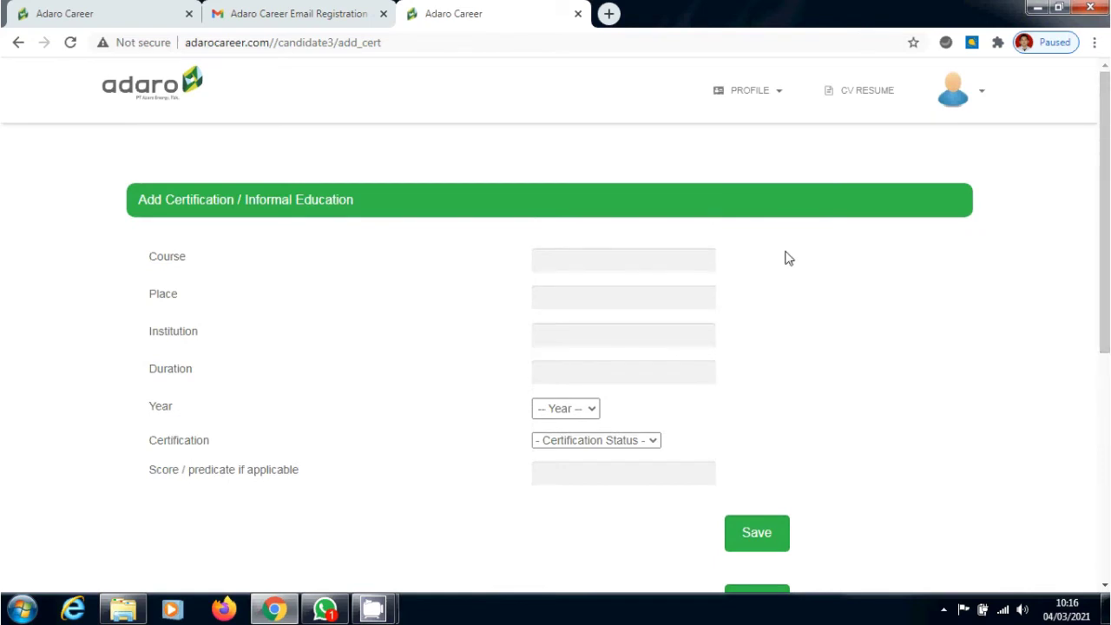
# Enter course Teknik Komputer dan Jaringan, place Balangan and institution Iqra Komputer
pyautogui.click(680, 269)
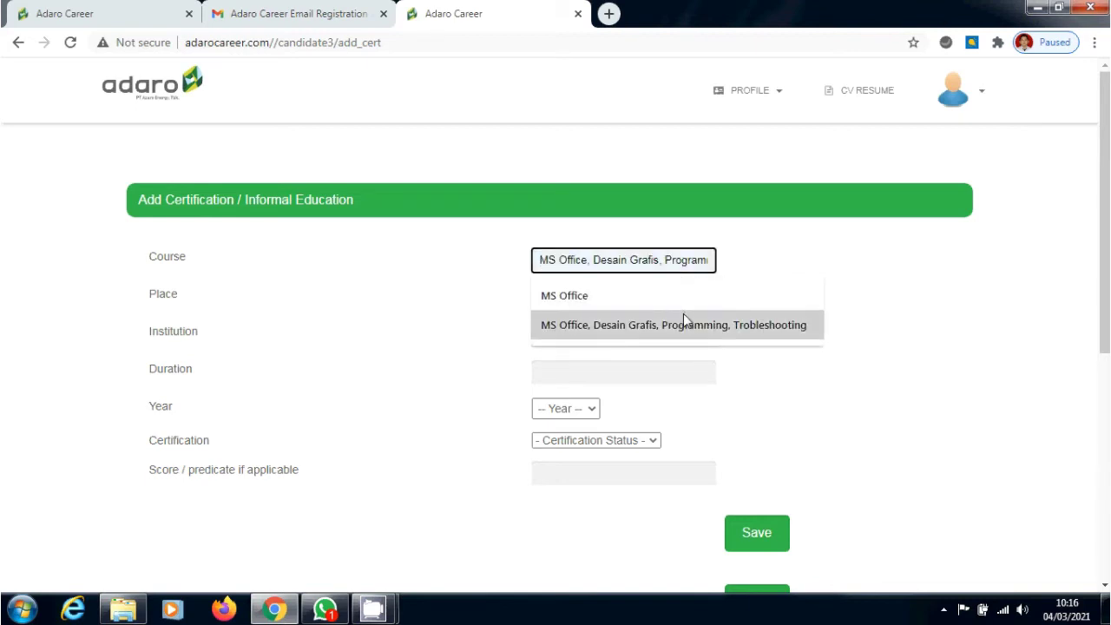
pyautogui.write('Teknik K')
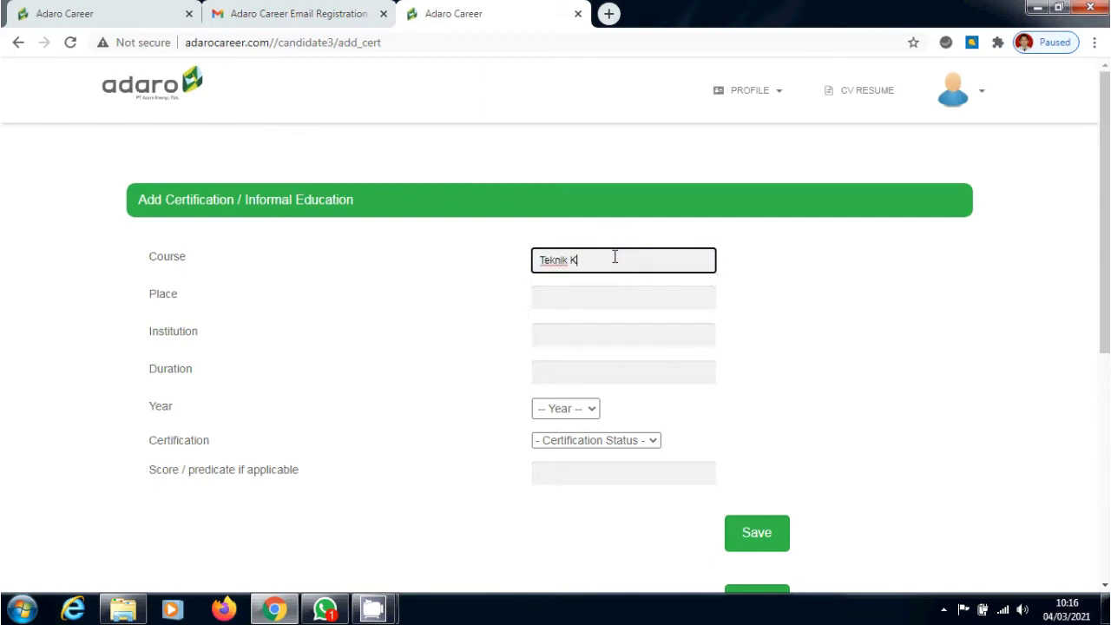
pyautogui.write('omputer dan Jaringan')
pyautogui.click(648, 298)
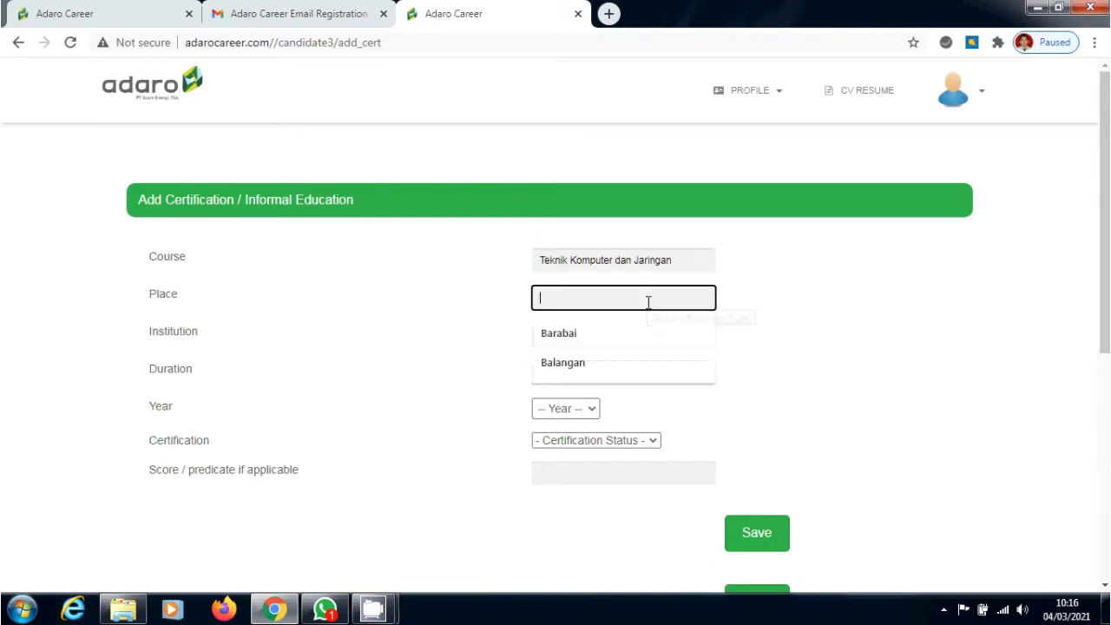
pyautogui.click(615, 367)
pyautogui.click(610, 337)
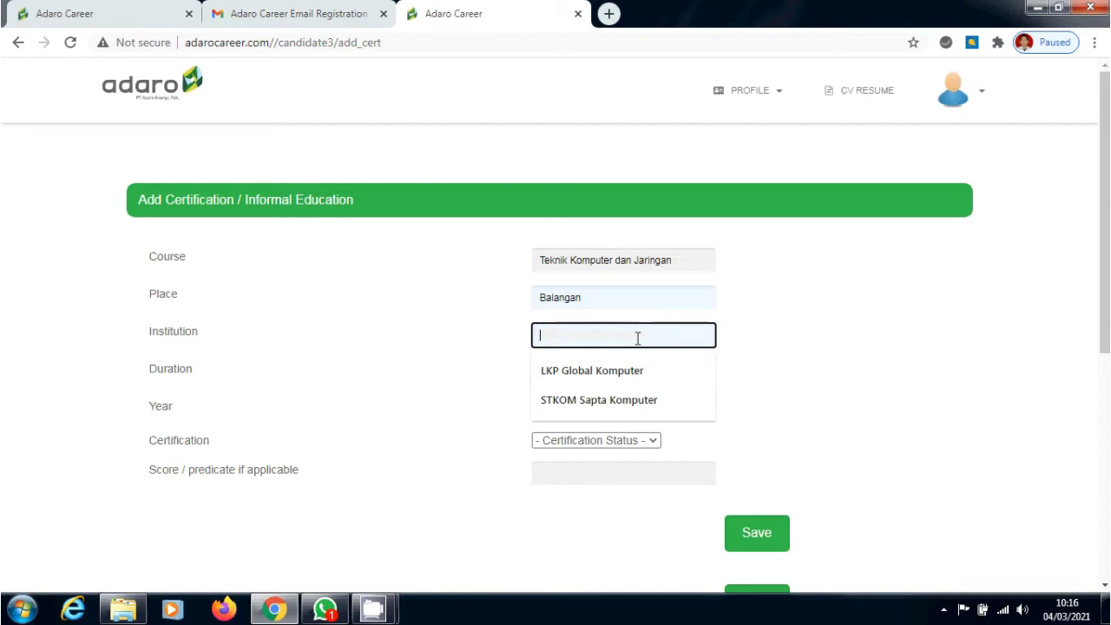
pyautogui.write('l')
pyautogui.write('qra Ko')
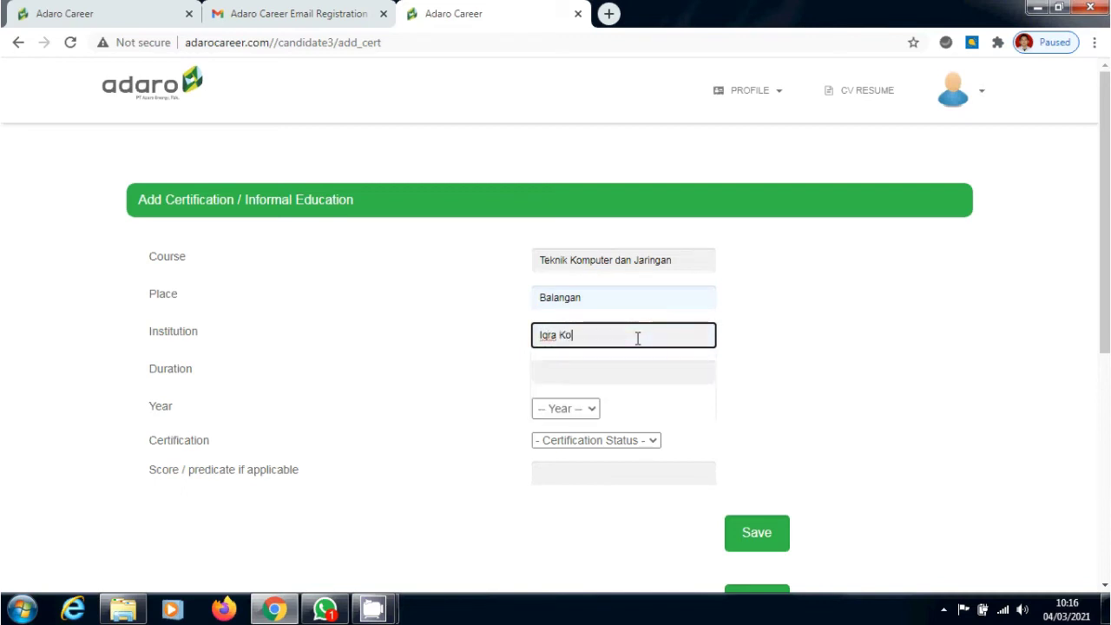
pyautogui.write('mputer')
# Set duration 1 bulan, year 2020, Certified status and score B, then save
pyautogui.click(643, 369)
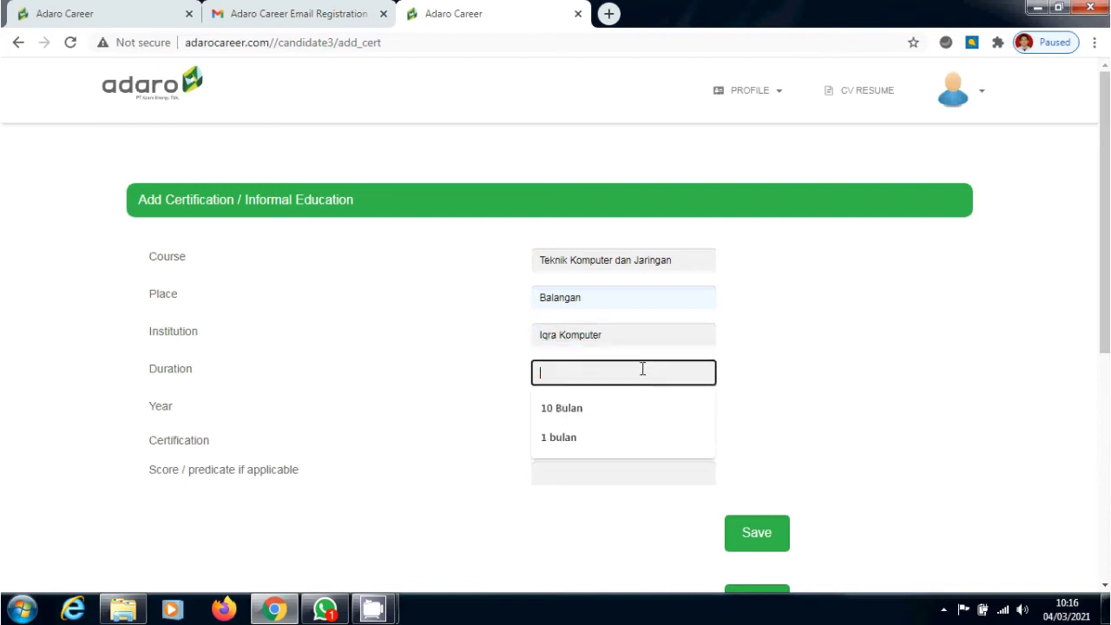
pyautogui.click(588, 447)
pyautogui.click(588, 422)
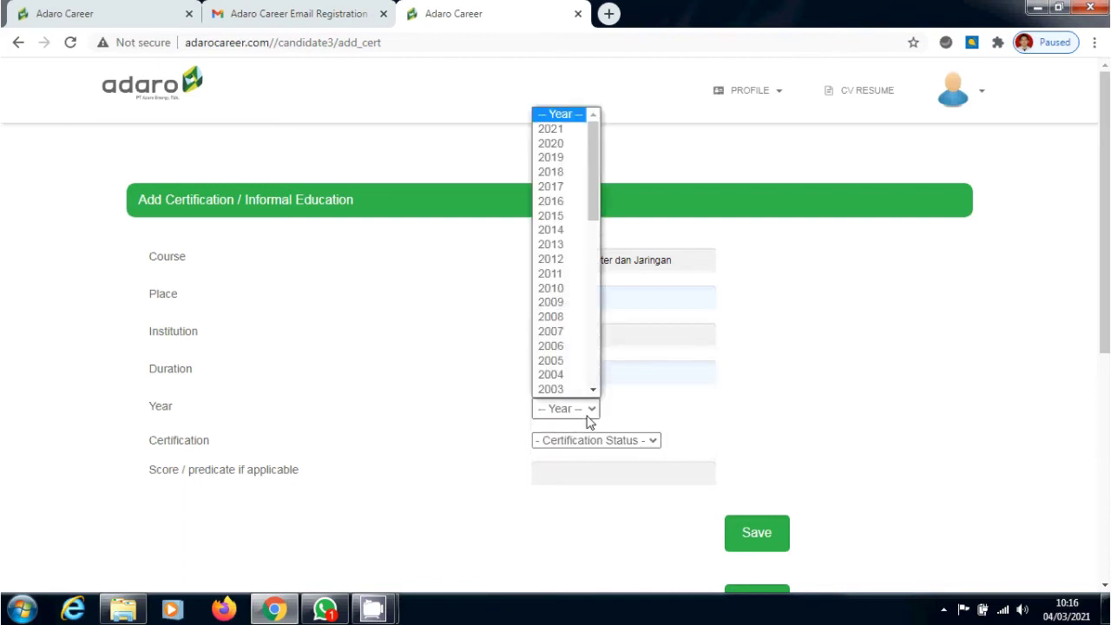
pyautogui.click(554, 144)
pyautogui.click(632, 443)
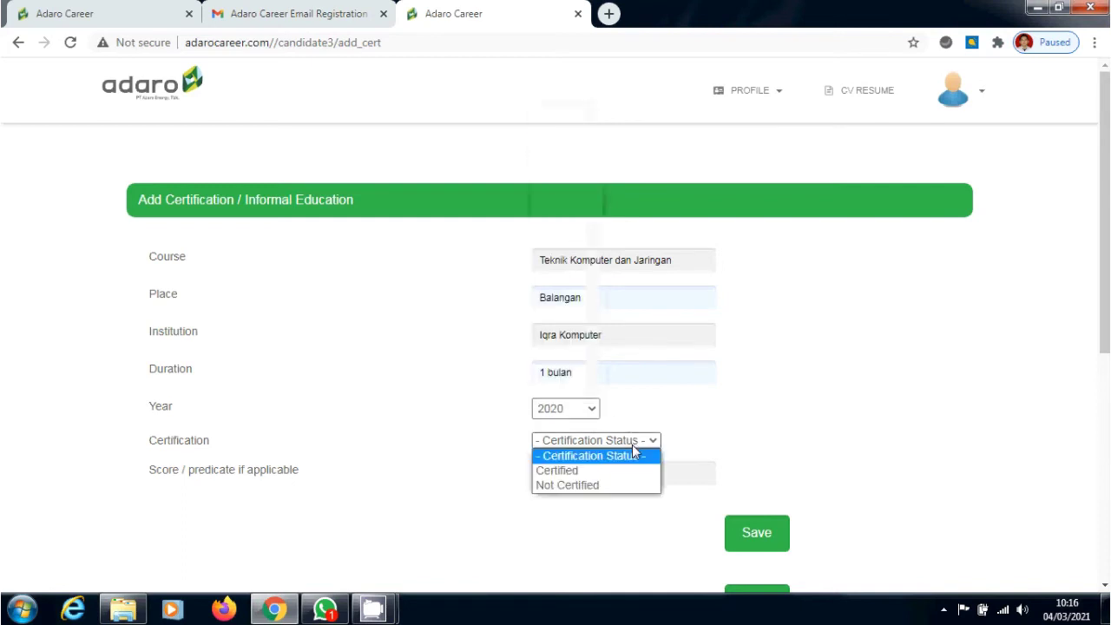
pyautogui.click(621, 476)
pyautogui.click(621, 477)
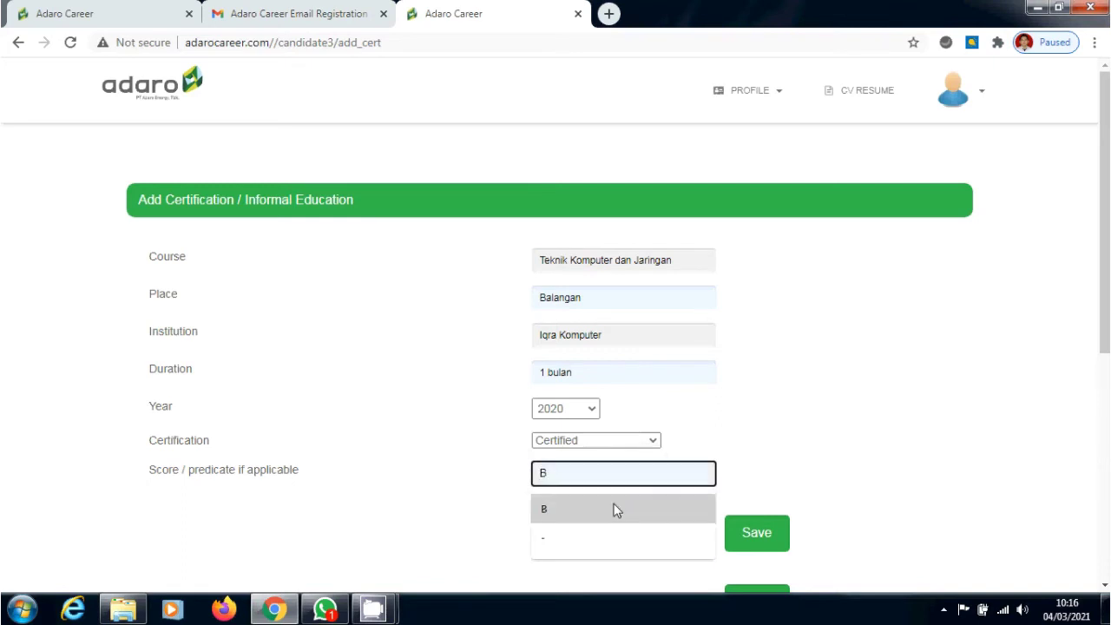
pyautogui.click(617, 510)
pyautogui.click(764, 535)
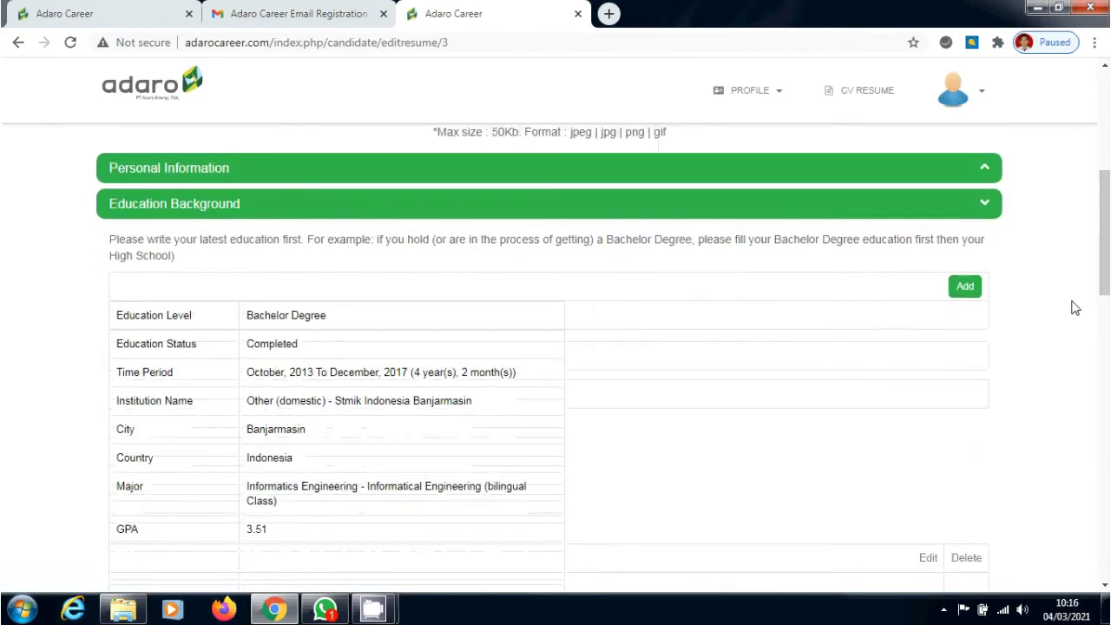
# Expand Organizational Experiences, Achievements, Scholarships, References and Working Experiences, then start a work experience entry
pyautogui.moveTo(1106, 273); pyautogui.dragTo(1107, 440)
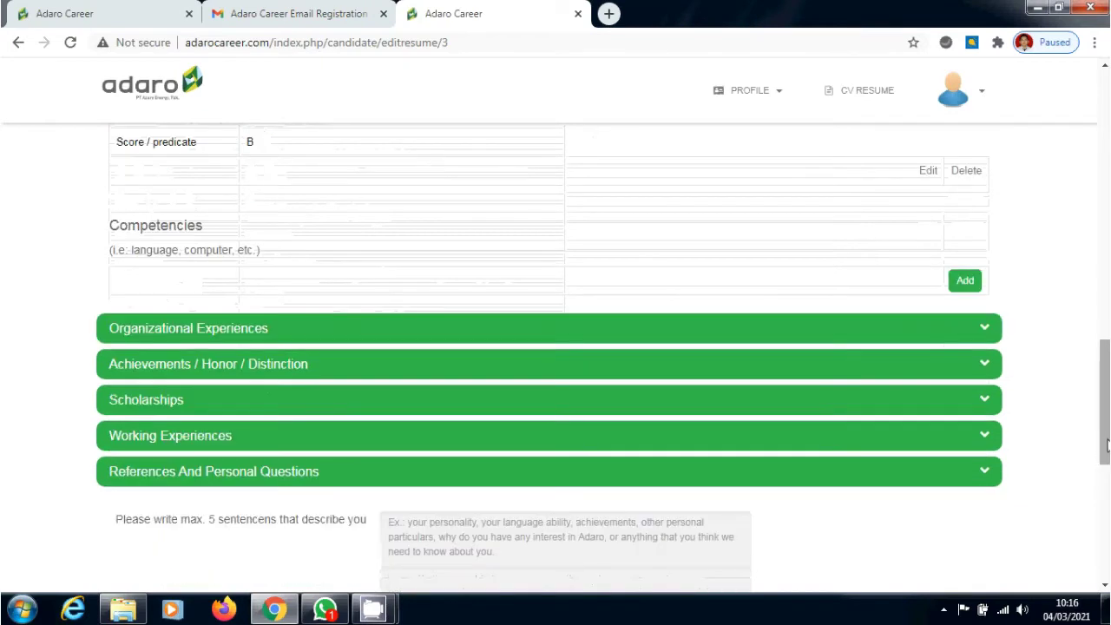
pyautogui.click(990, 335)
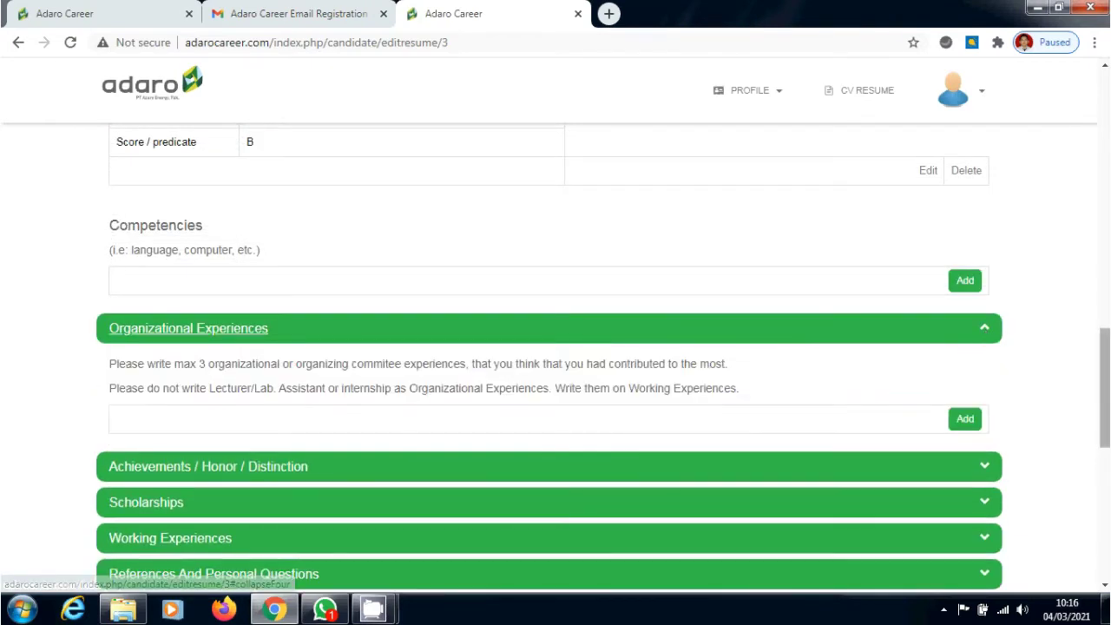
pyautogui.scroll(-2, 1005, 343)
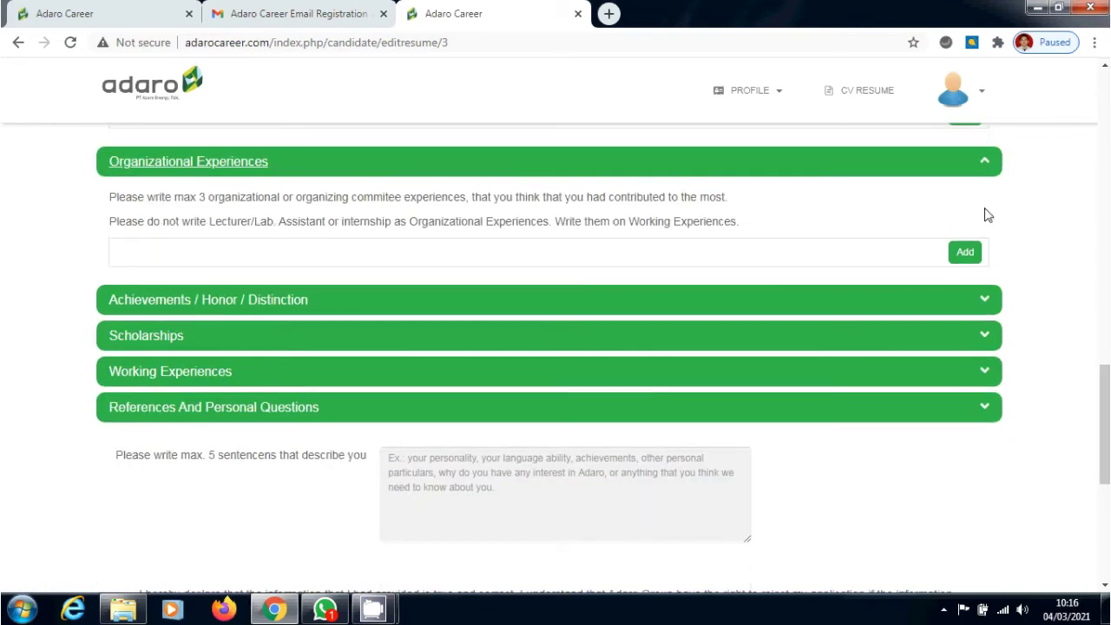
pyautogui.click(984, 304)
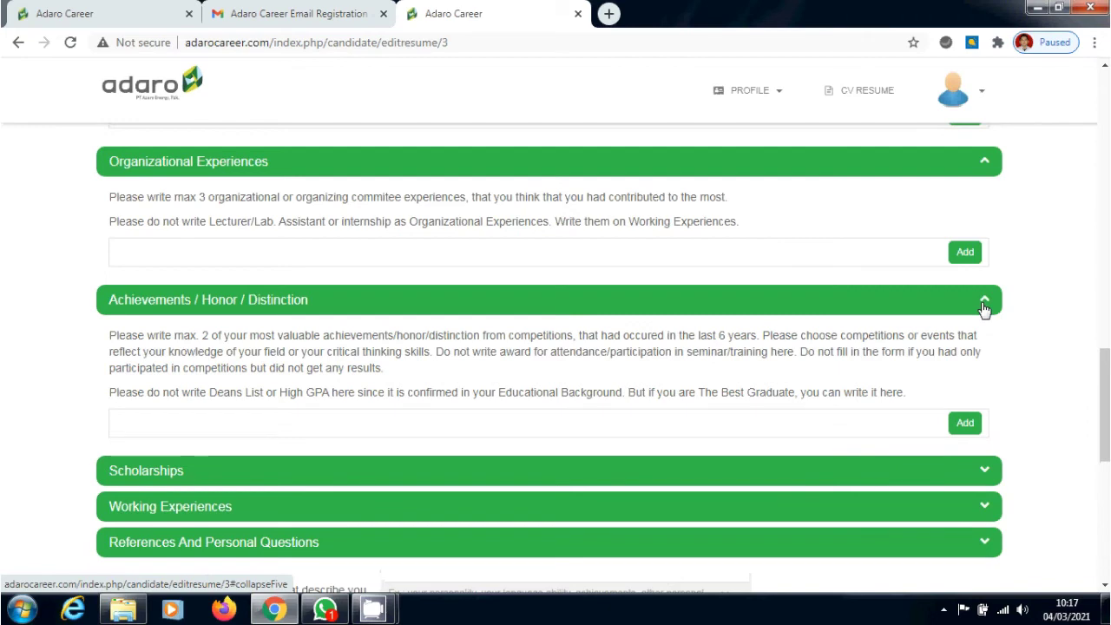
pyautogui.click(985, 473)
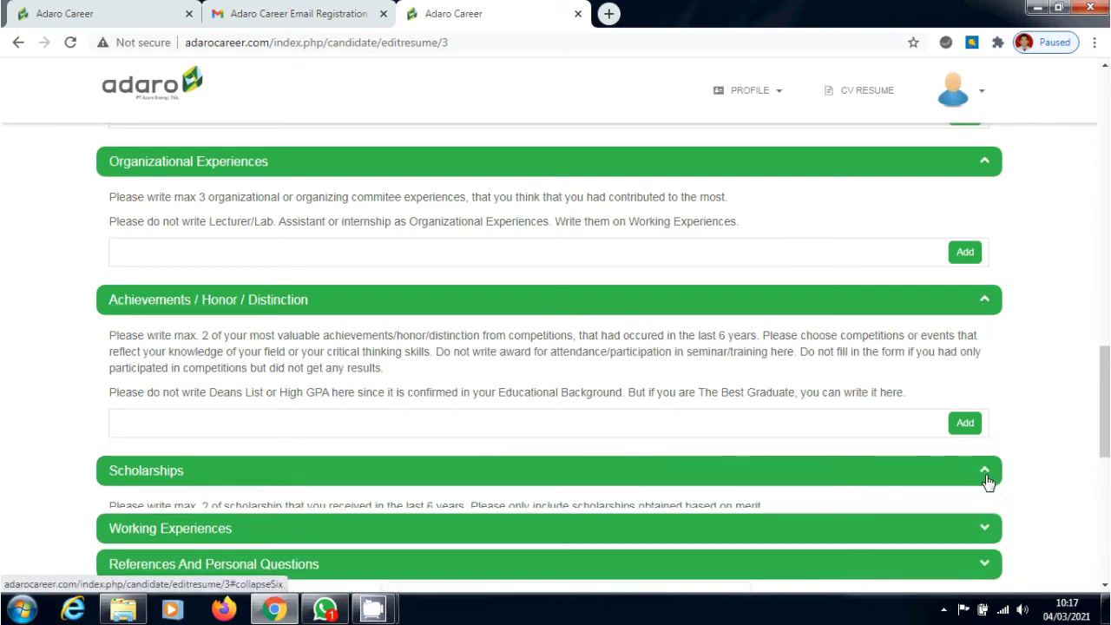
pyautogui.scroll(-2, 1071, 435)
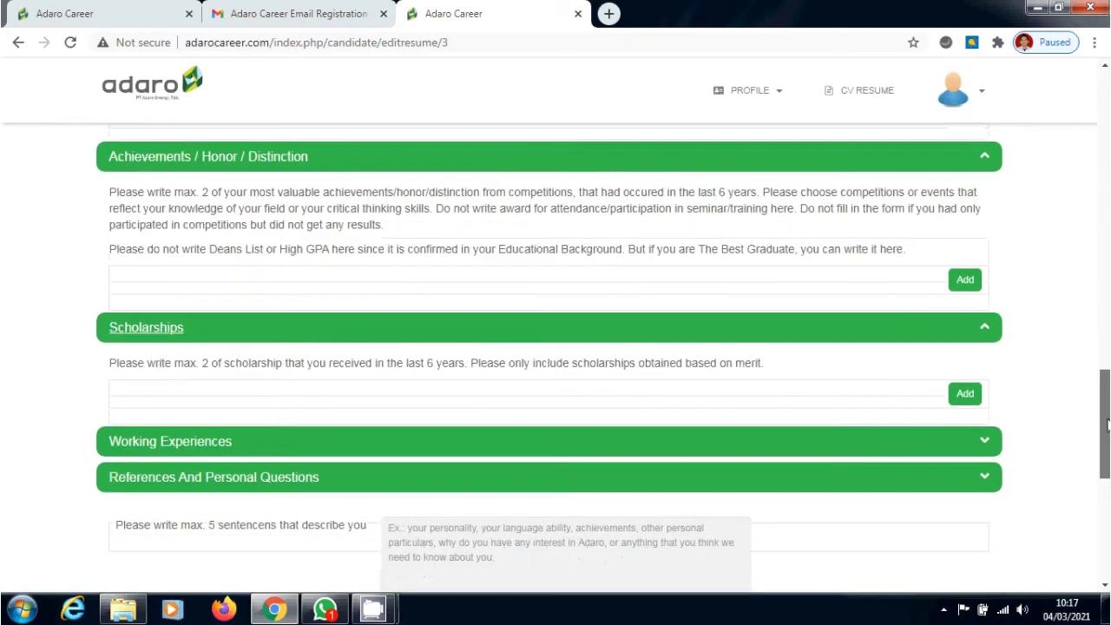
pyautogui.click(981, 492)
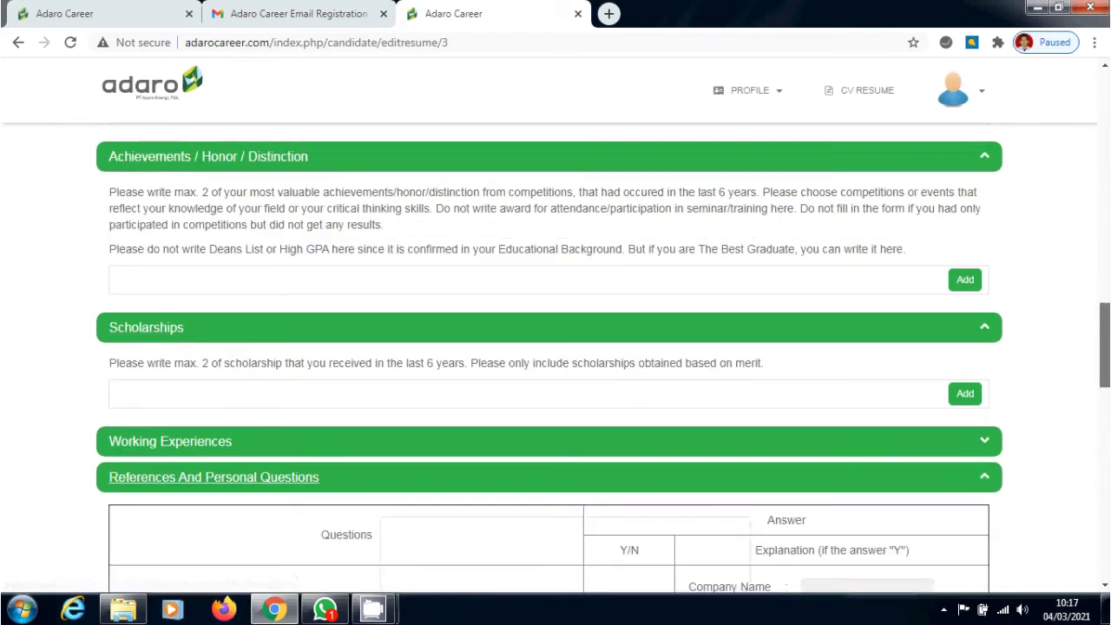
pyautogui.scroll(-3, 981, 492)
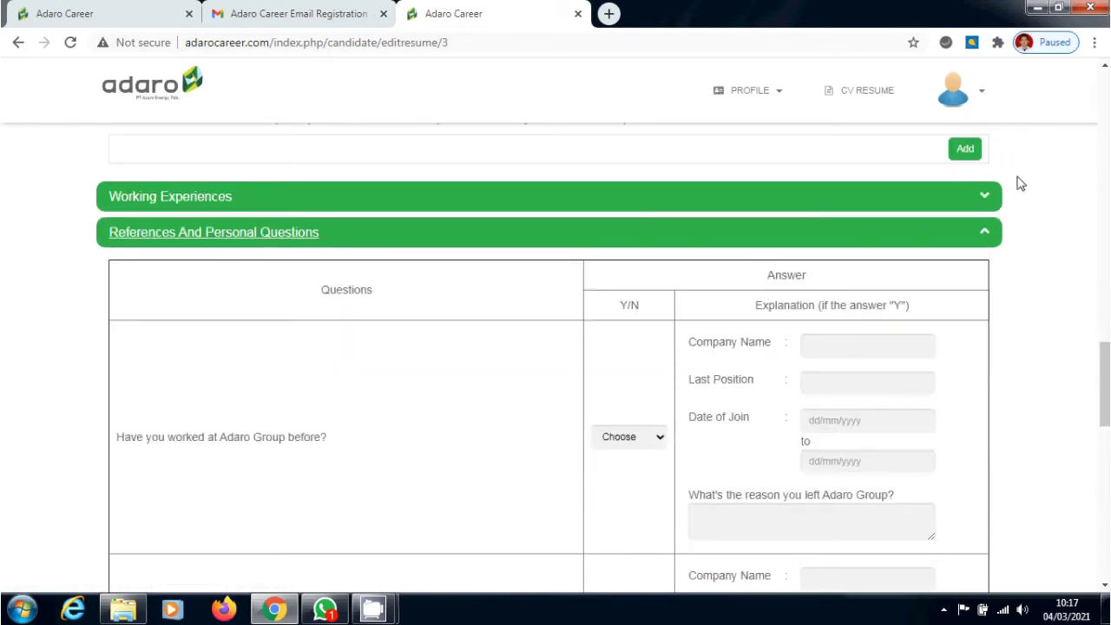
pyautogui.click(985, 196)
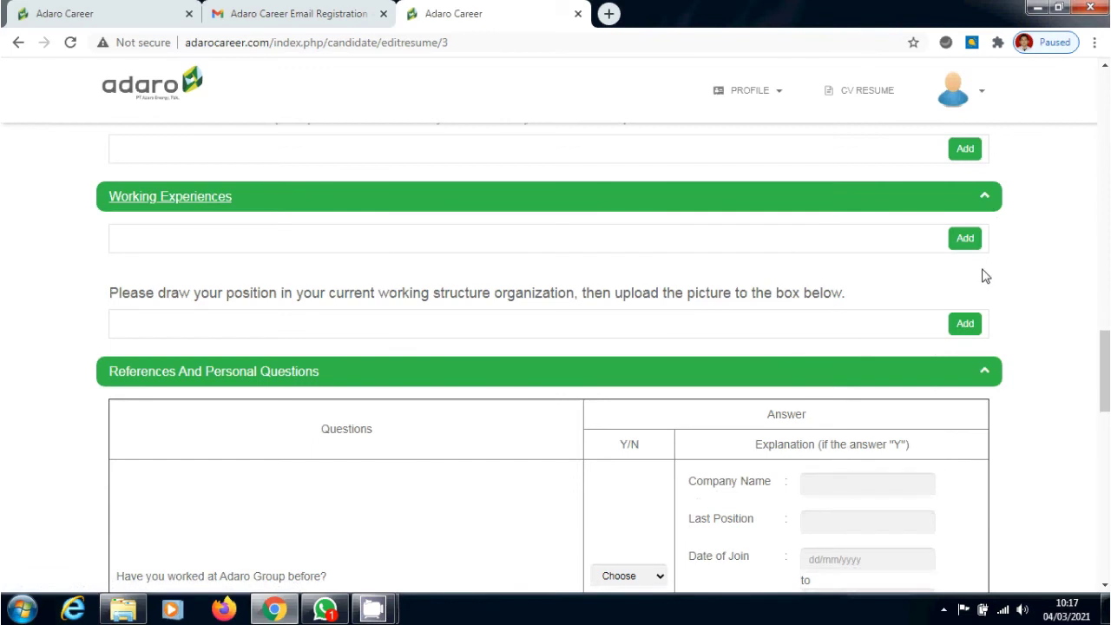
pyautogui.click(962, 248)
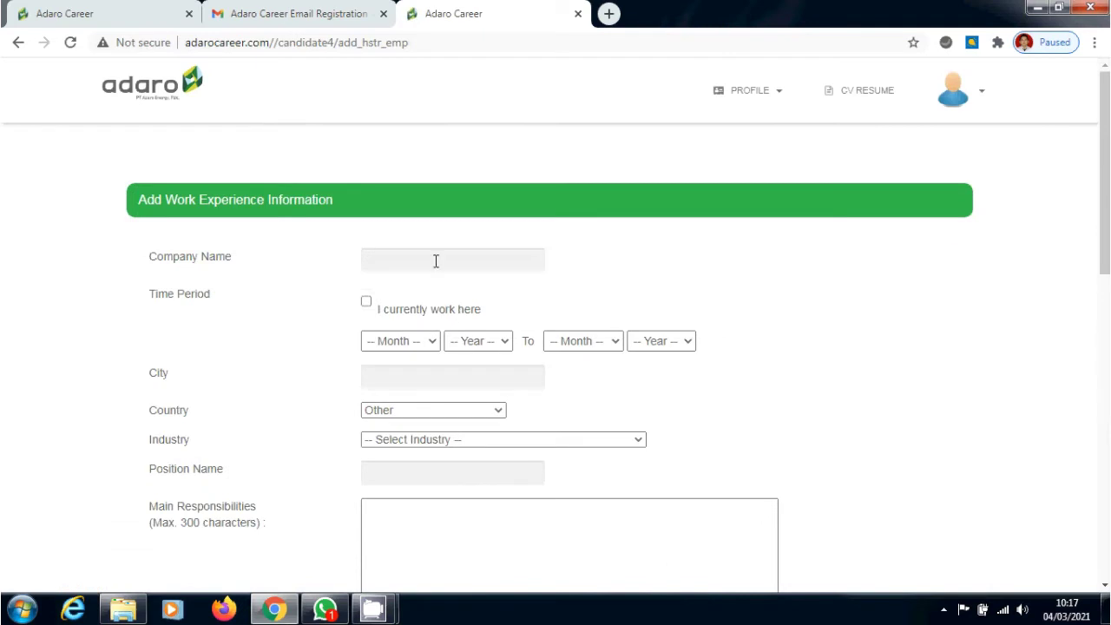
# Enter company PT. Qualita Indonesia with a start date of October 2019
pyautogui.scroll(-2, 436, 260)
pyautogui.scroll(2, 435, 261)
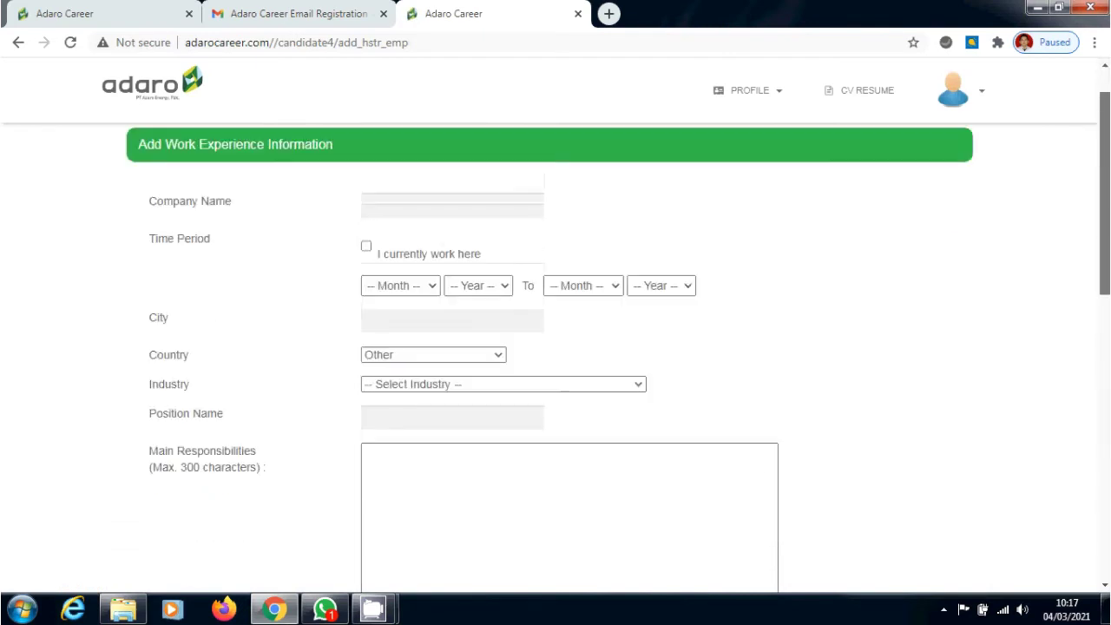
pyautogui.click(507, 236)
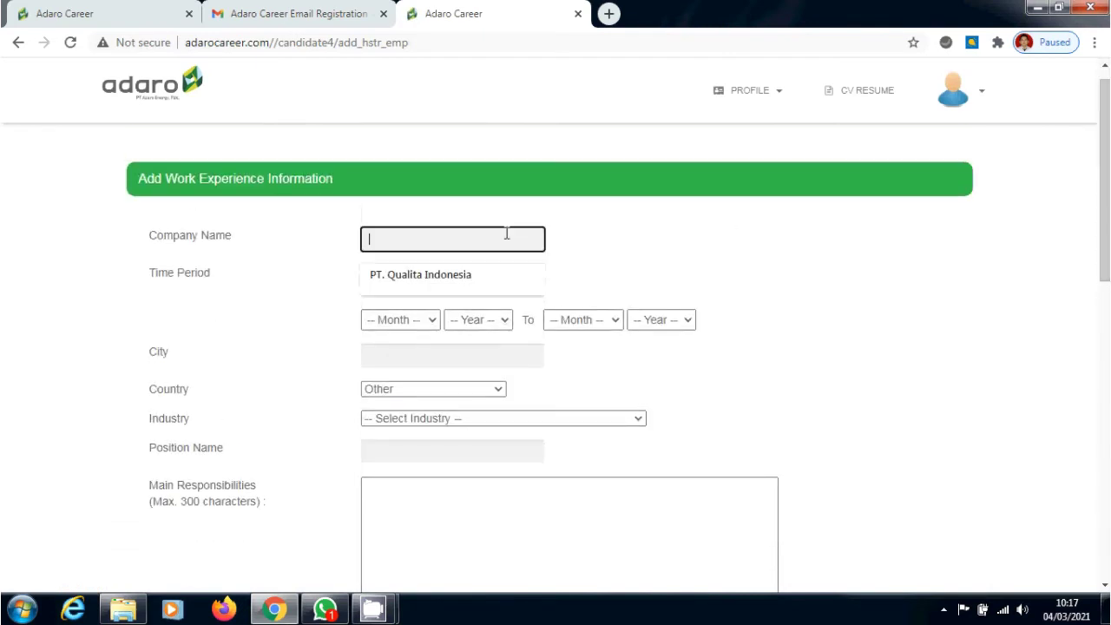
pyautogui.click(485, 276)
pyautogui.click(365, 282)
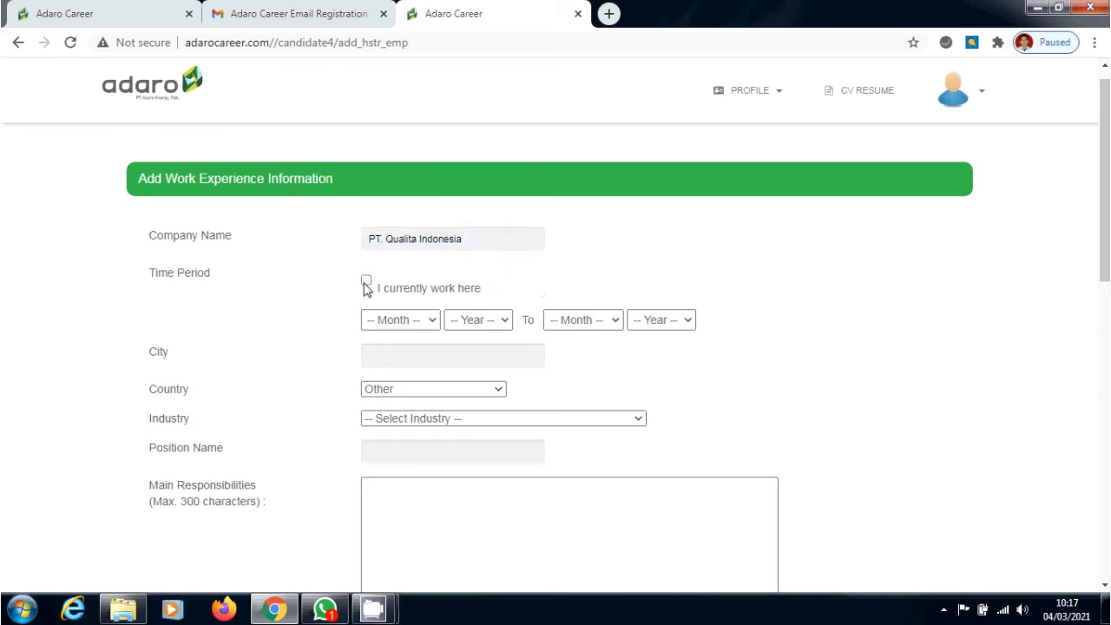
pyautogui.click(424, 321)
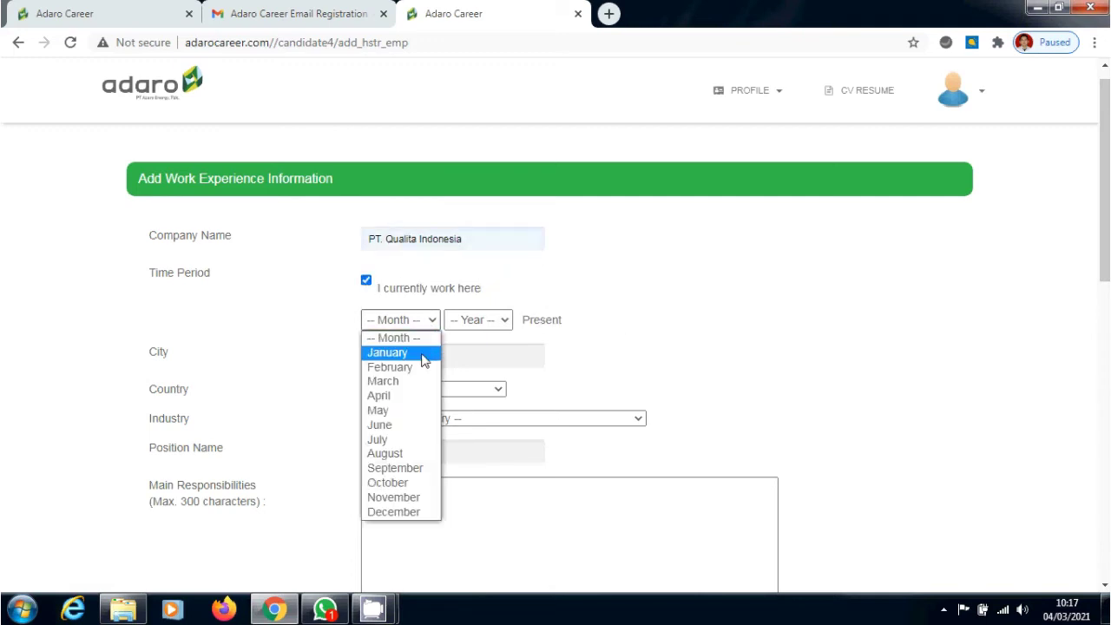
pyautogui.click(415, 482)
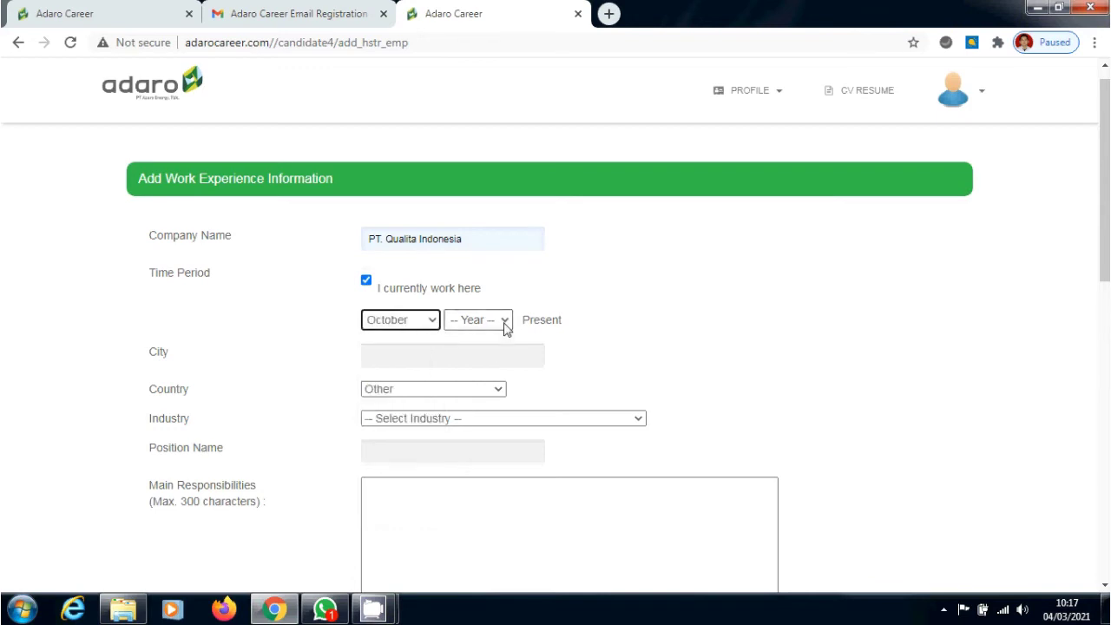
pyautogui.click(365, 281)
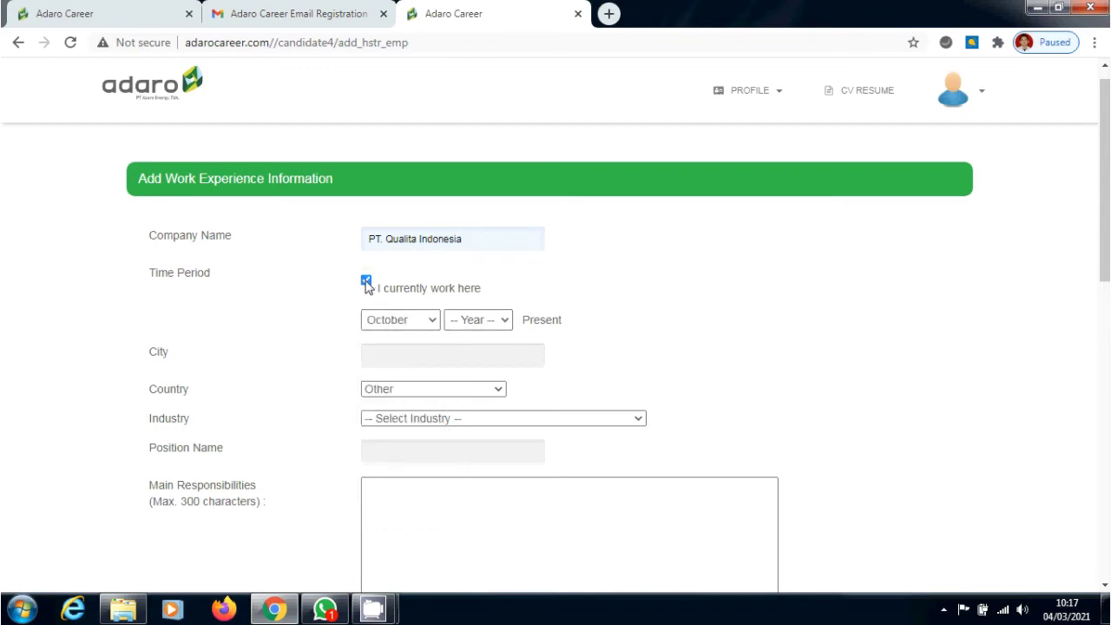
pyautogui.click(502, 327)
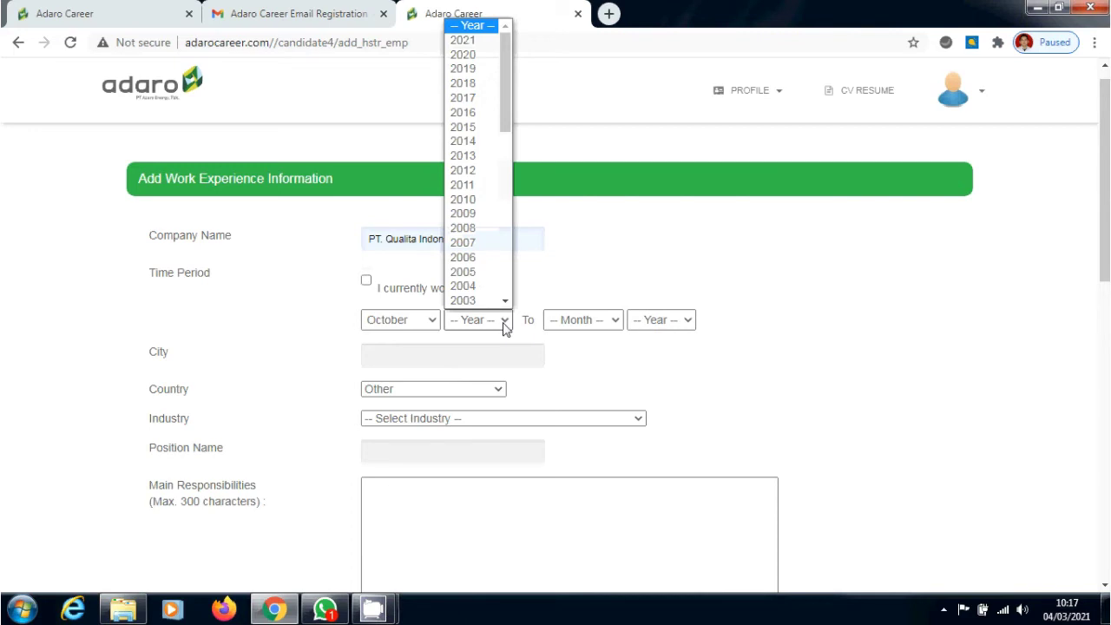
pyautogui.click(476, 75)
# Set the end date to December 2020, city Tabalong and country Indonesia
pyautogui.click(597, 323)
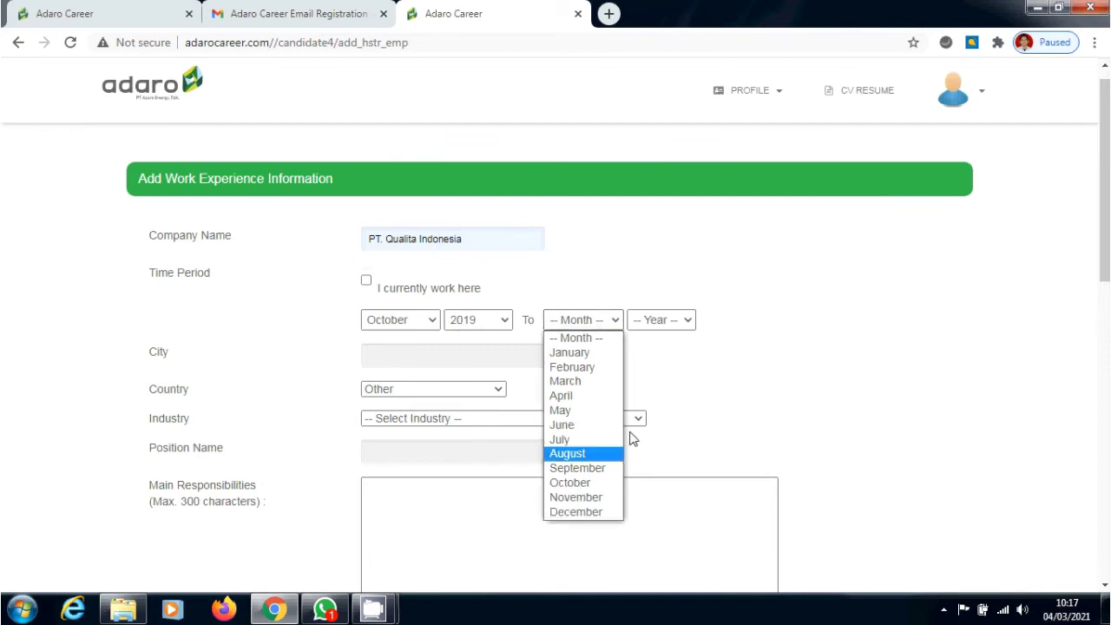
pyautogui.click(575, 512)
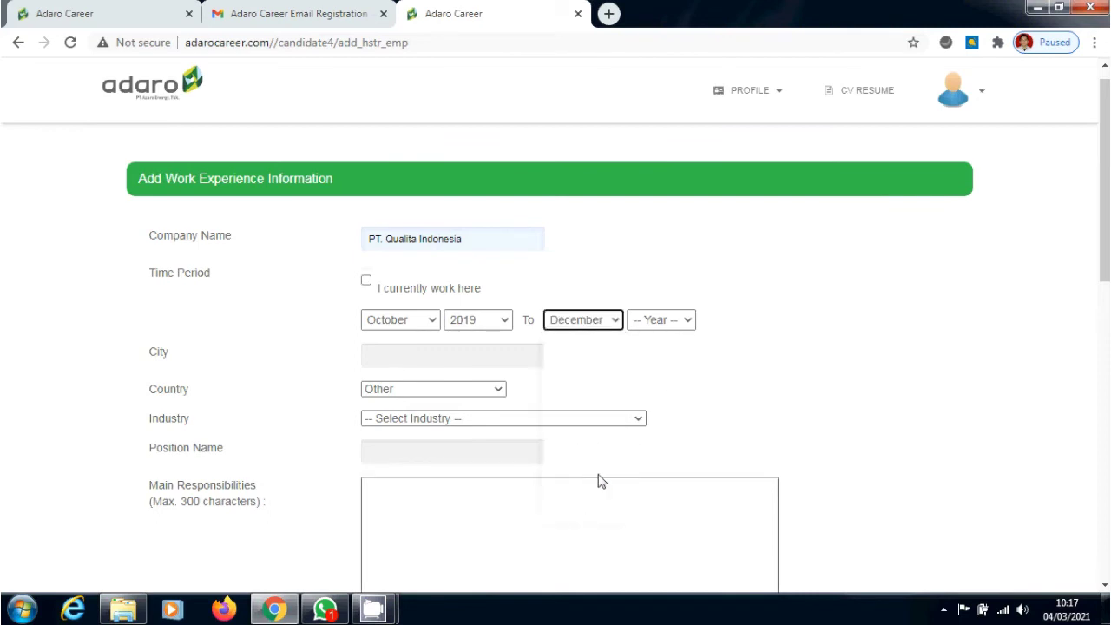
pyautogui.click(679, 329)
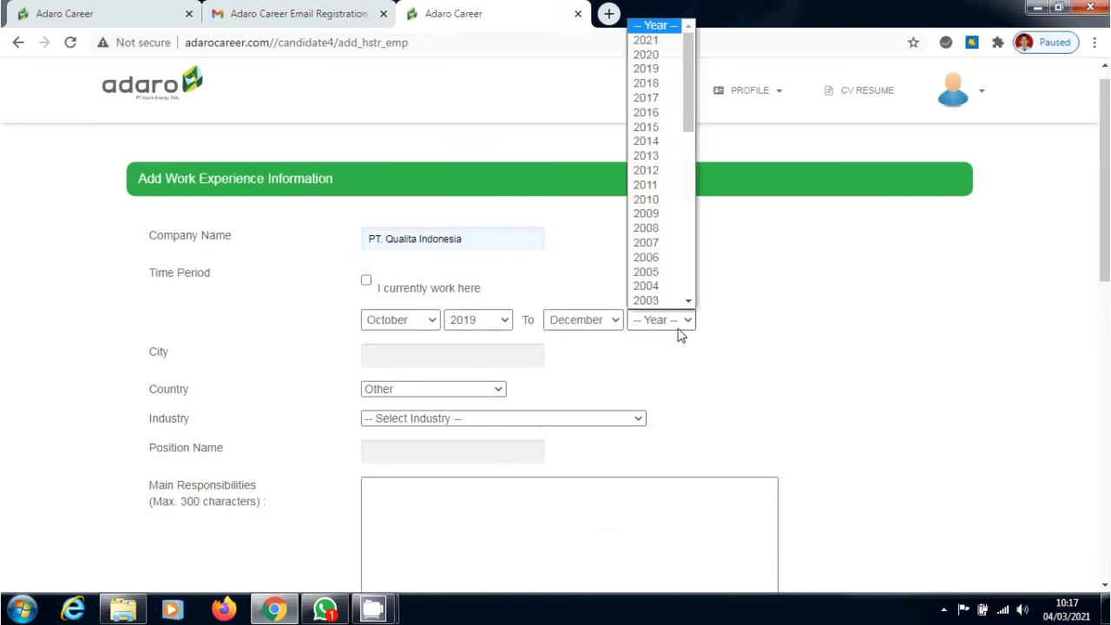
pyautogui.click(666, 55)
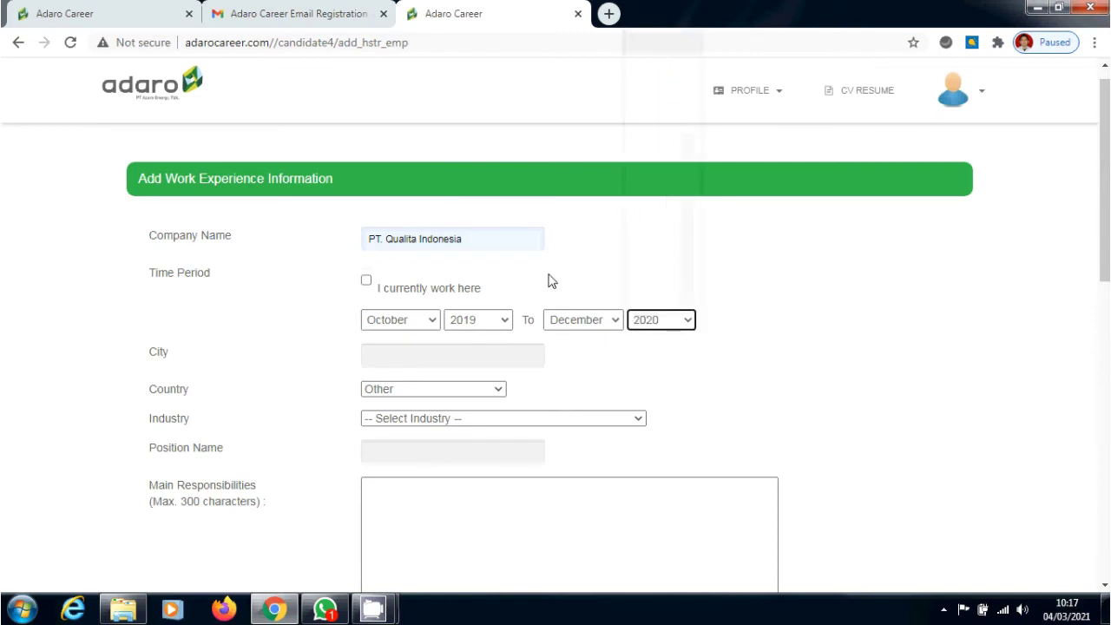
pyautogui.click(508, 365)
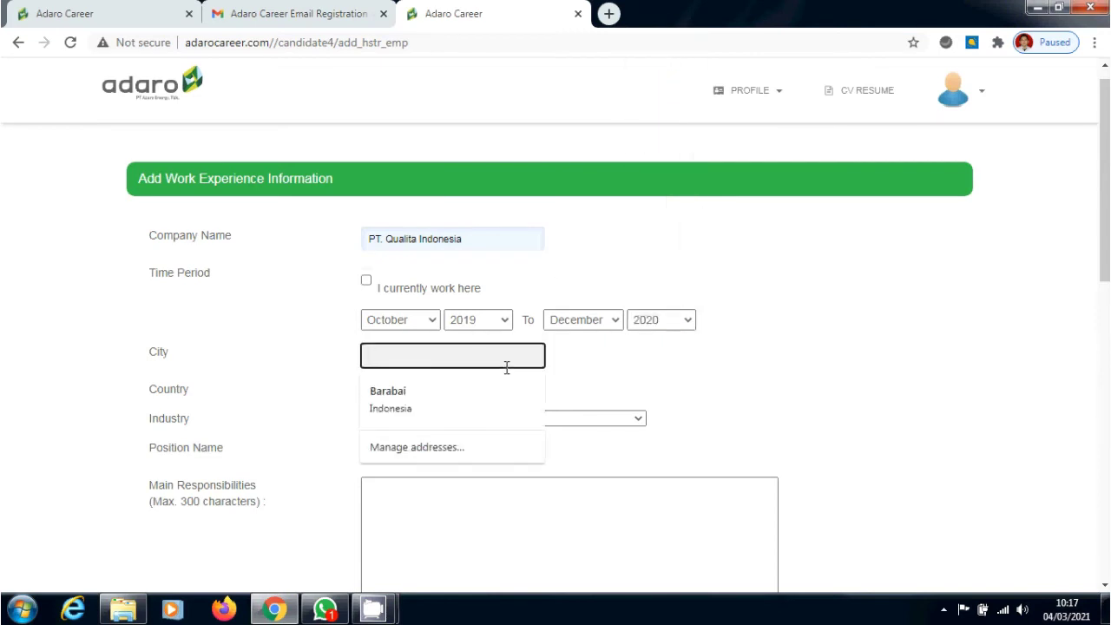
pyautogui.write('Tabalong')
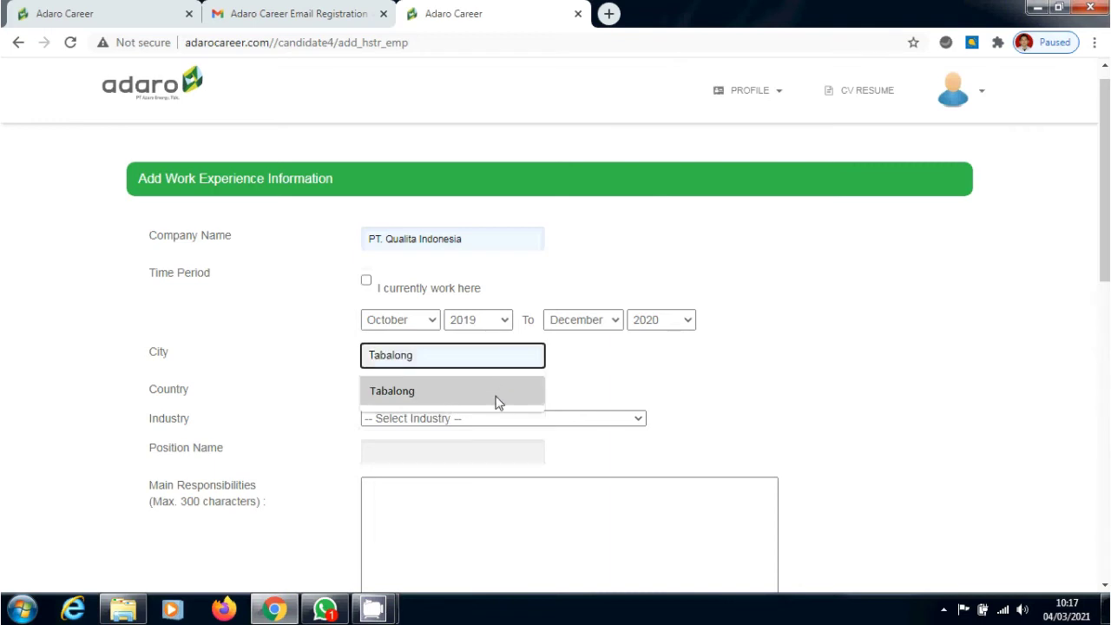
pyautogui.click(499, 392)
pyautogui.click(498, 391)
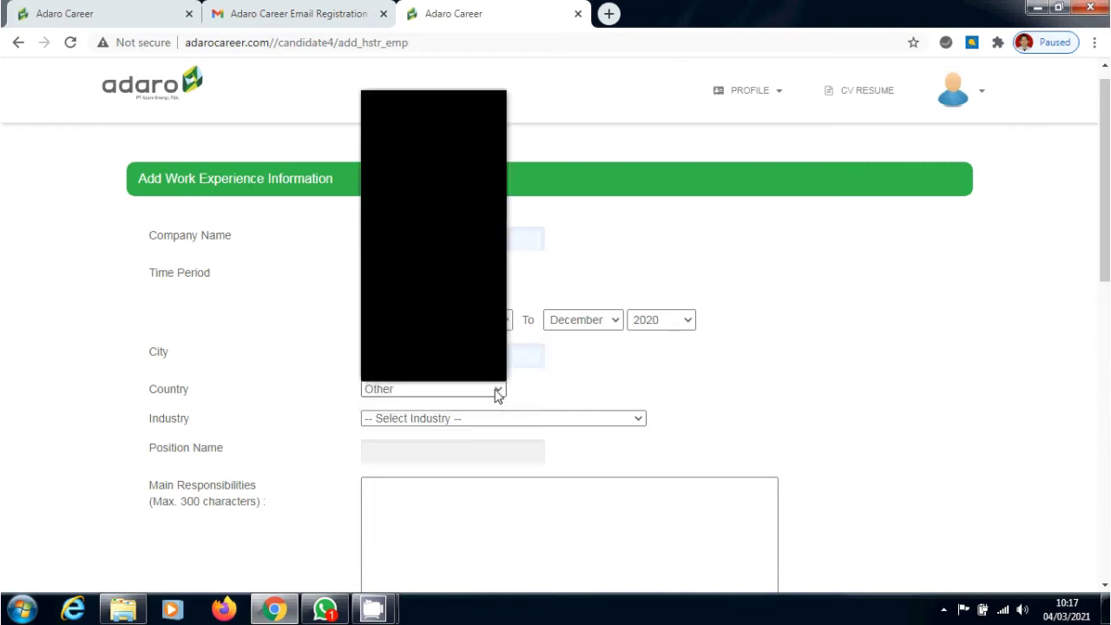
pyautogui.write('indo')
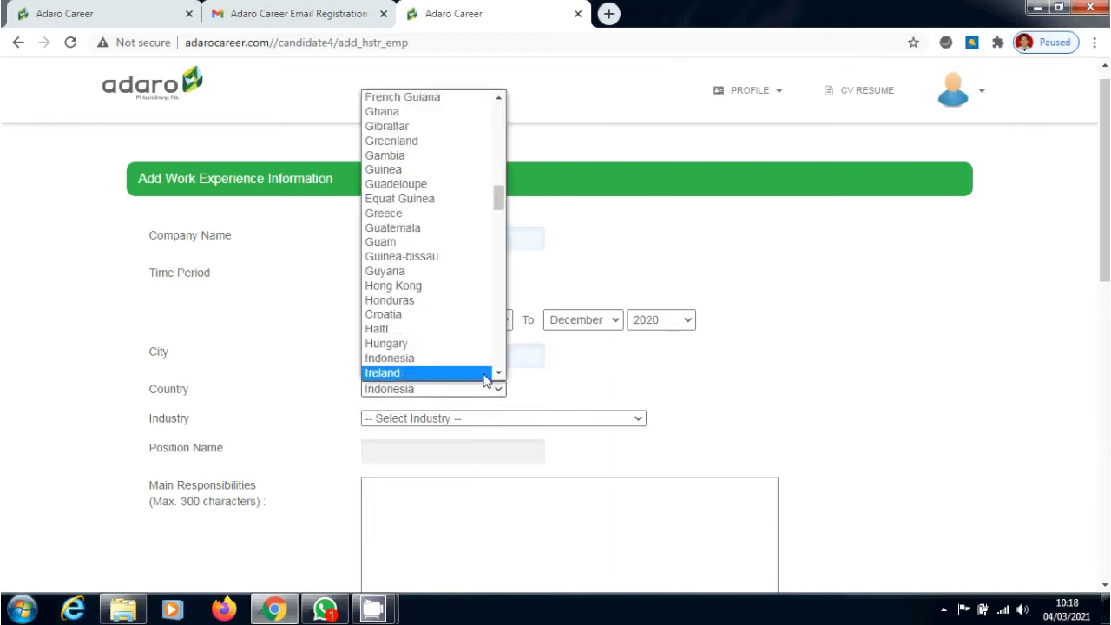
pyautogui.click(484, 371)
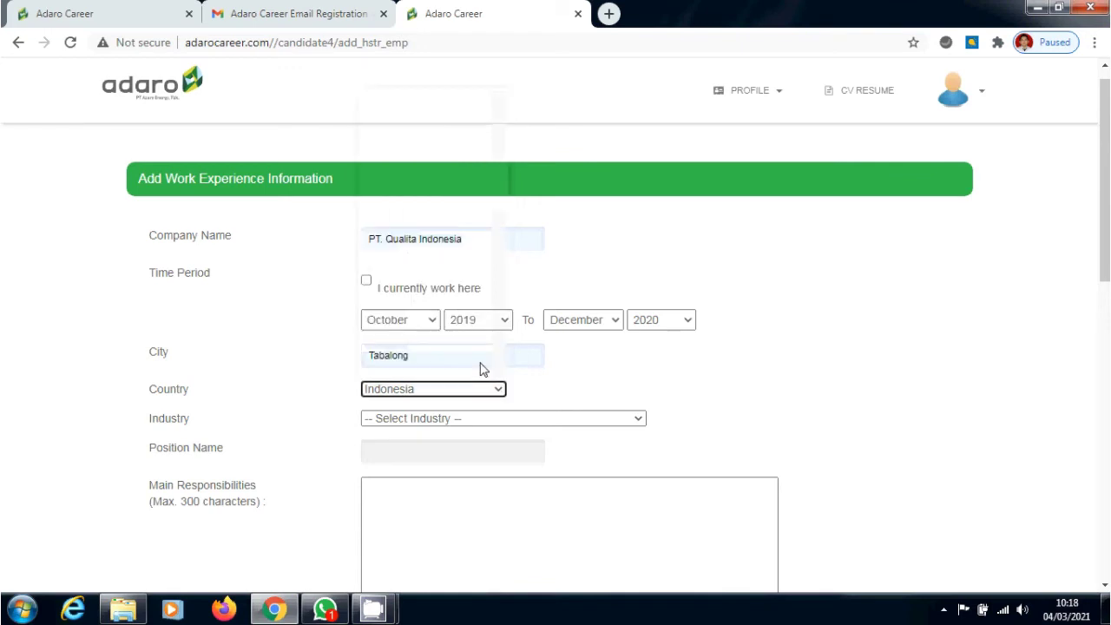
# Set industry to Computer / Information Technology (hardware) and position to Field Engineer
pyautogui.click(520, 421)
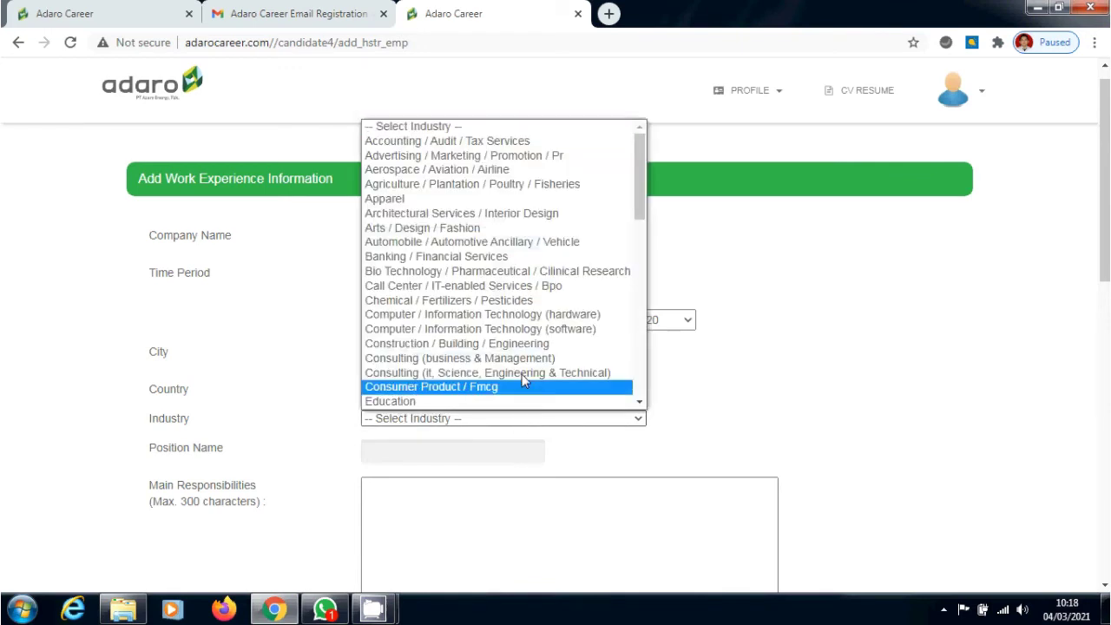
pyautogui.click(545, 314)
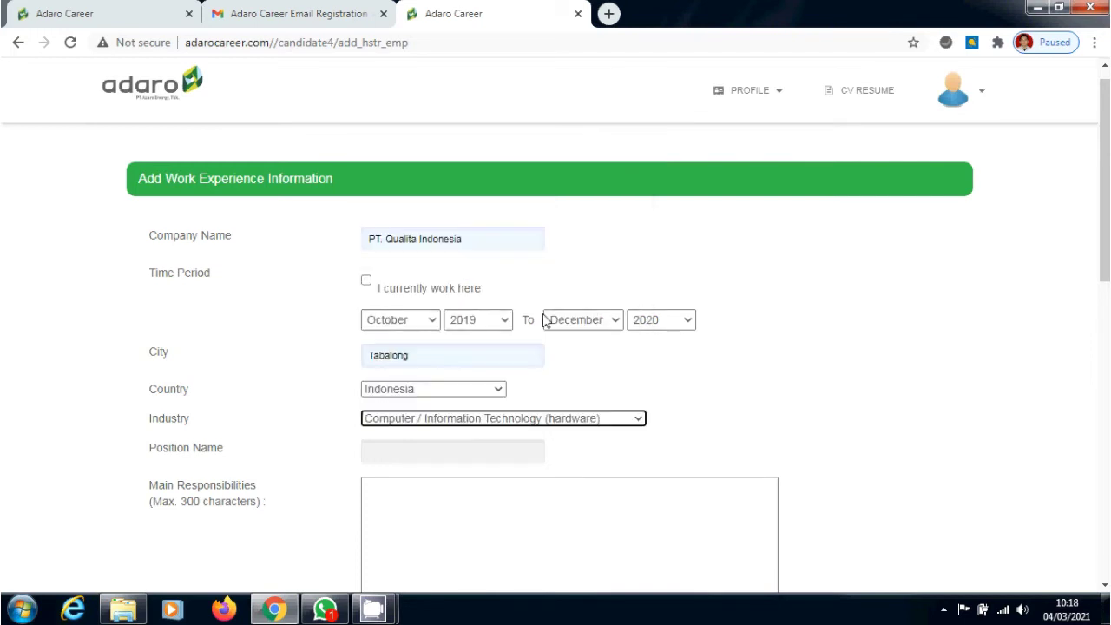
pyautogui.click(513, 450)
pyautogui.click(451, 491)
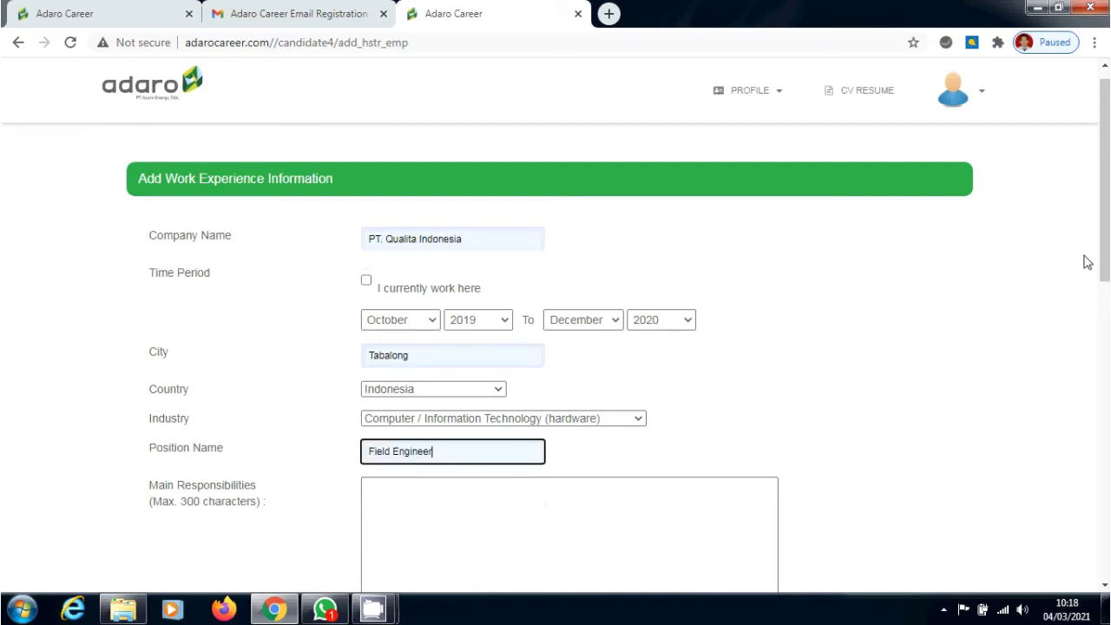
pyautogui.scroll(-3, 1085, 258)
pyautogui.scroll(-1, 630, 359)
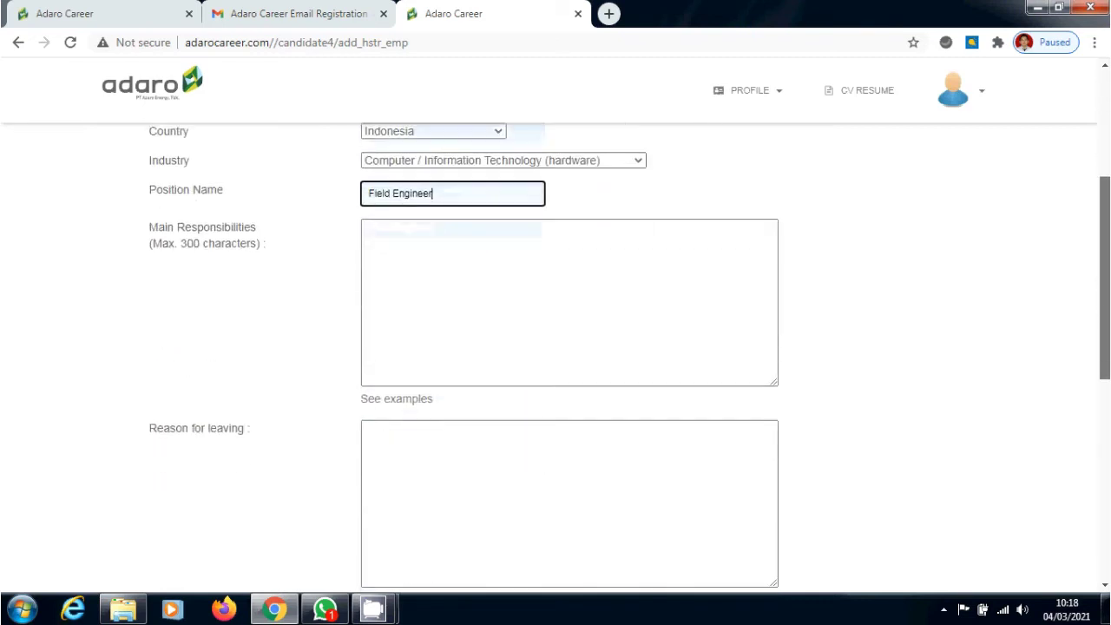
pyautogui.scroll(1, 630, 359)
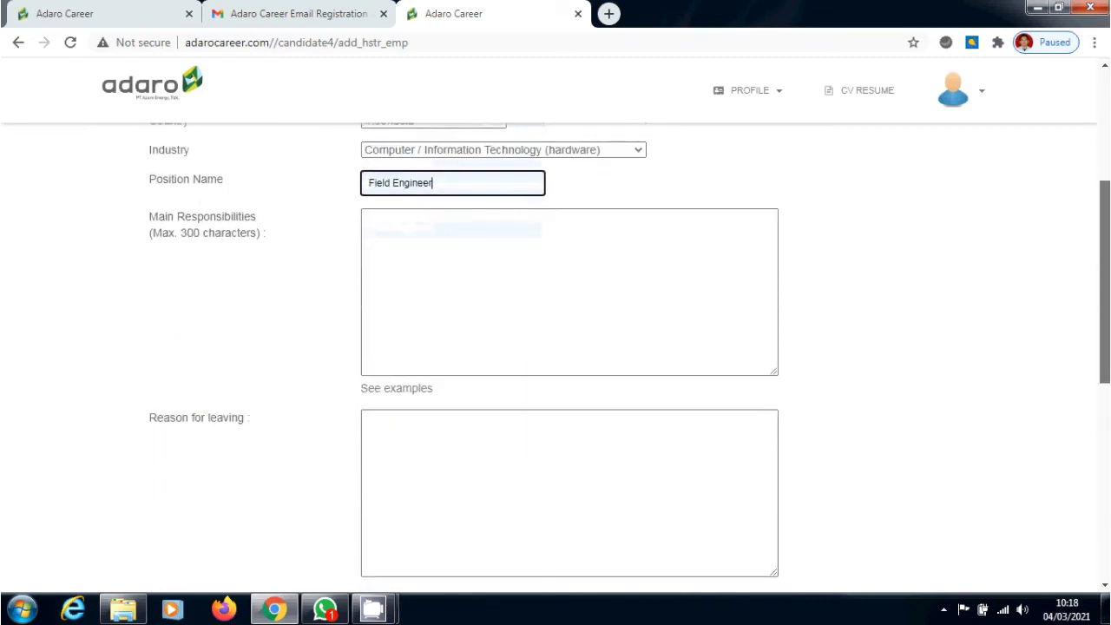
# Enter 'Repair atm machine' as responsibility and 'Habis Kontrak' as leaving reason, then save
pyautogui.click(509, 314)
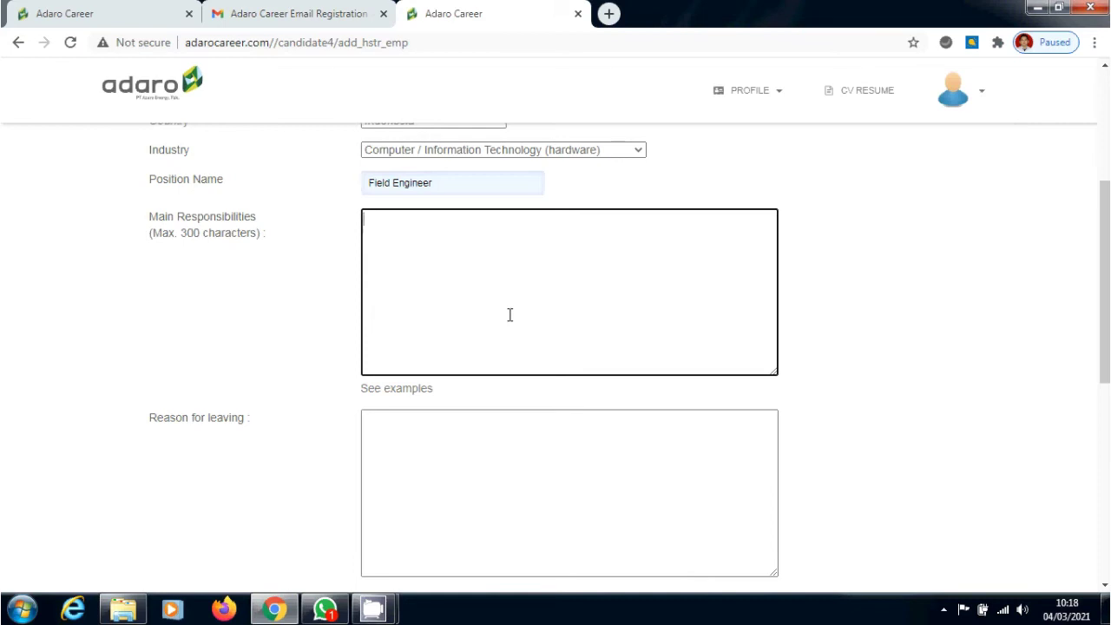
pyautogui.write('Repair atm machine')
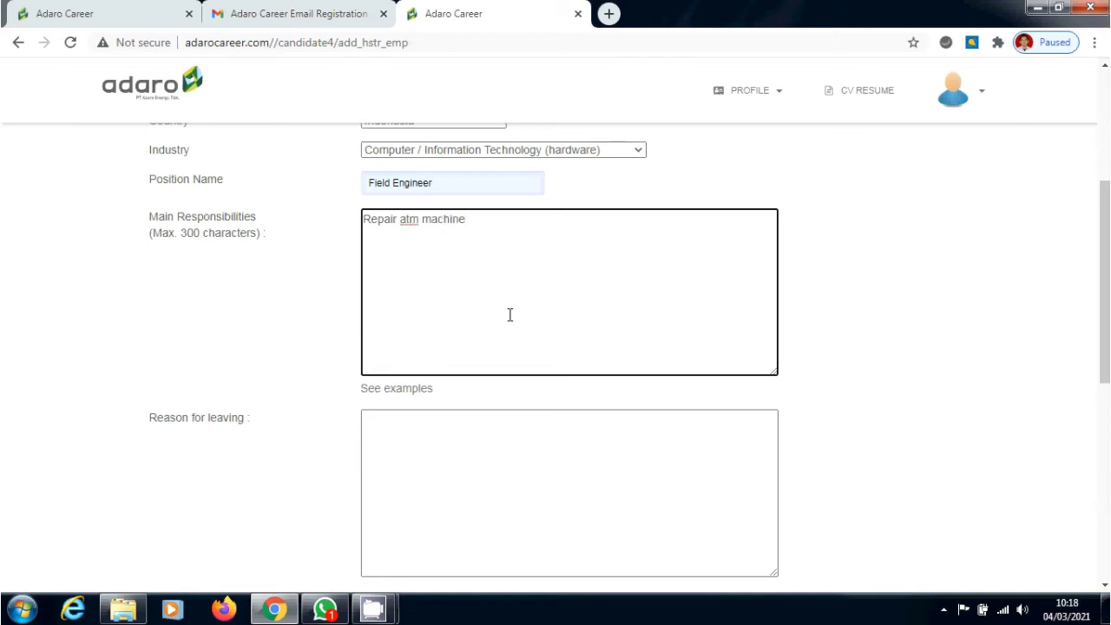
pyautogui.click(477, 469)
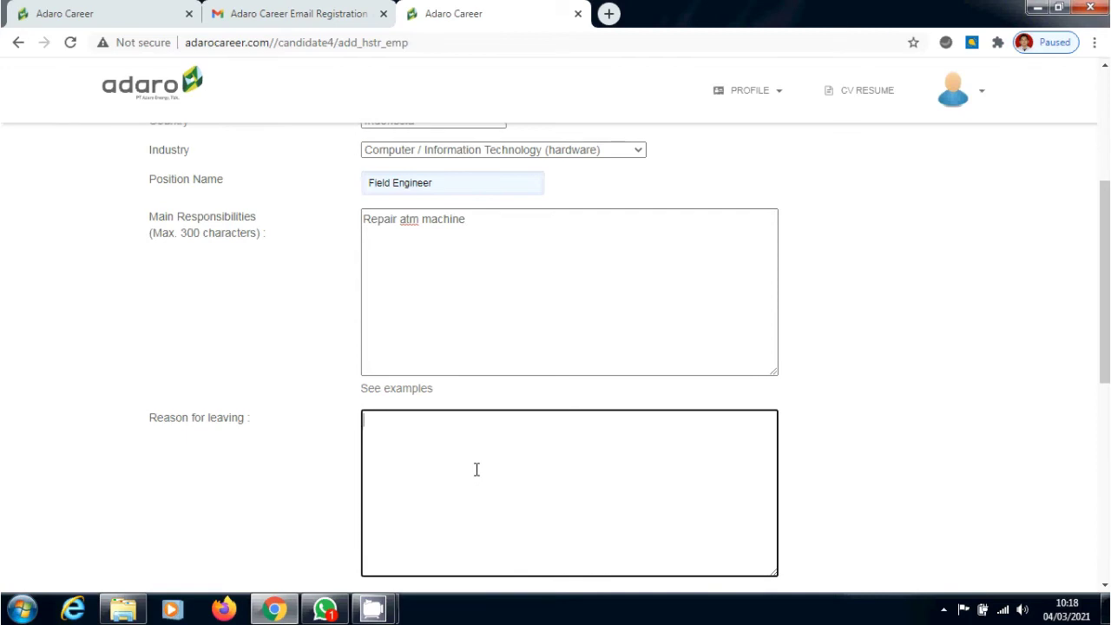
pyautogui.write('Habis Kontrak')
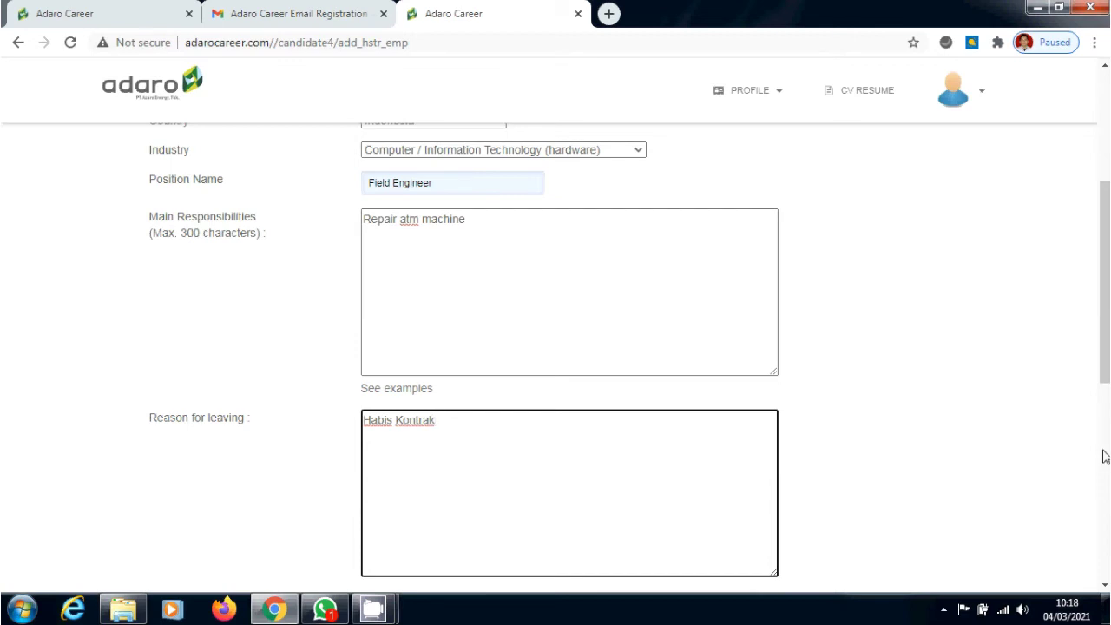
pyautogui.scroll(-2, 1104, 455)
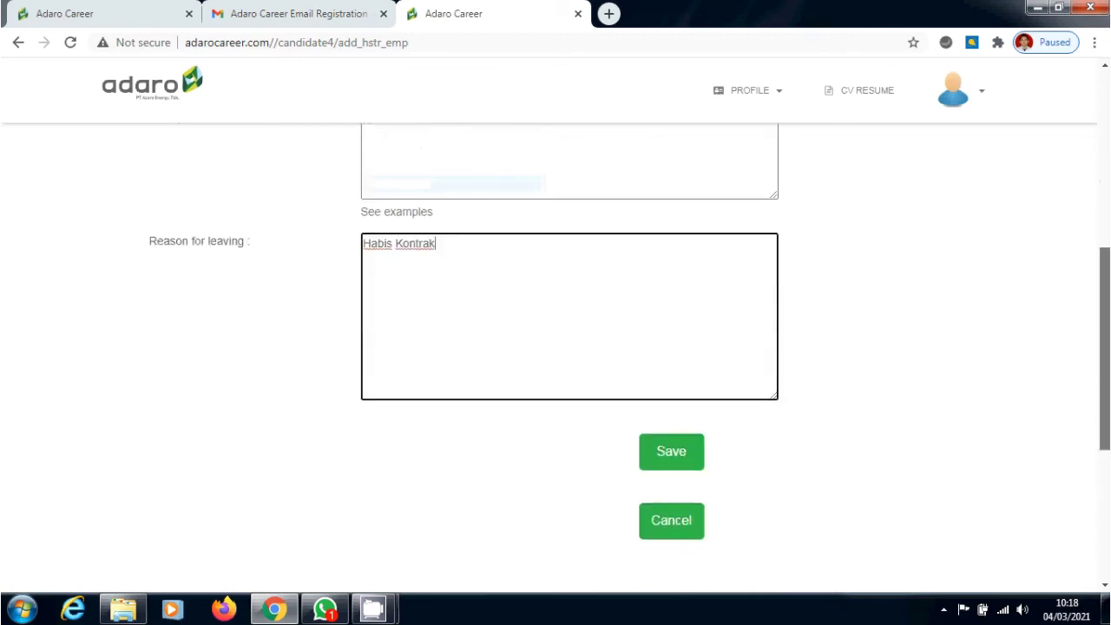
pyautogui.click(675, 458)
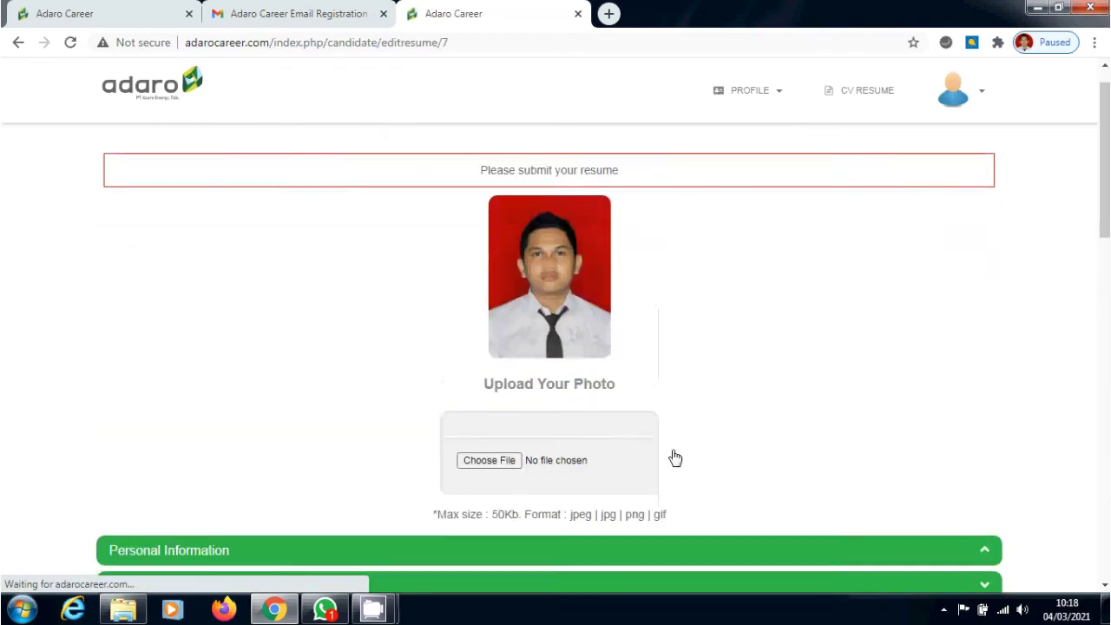
pyautogui.scroll(-4, 674, 458)
pyautogui.scroll(-7, 676, 457)
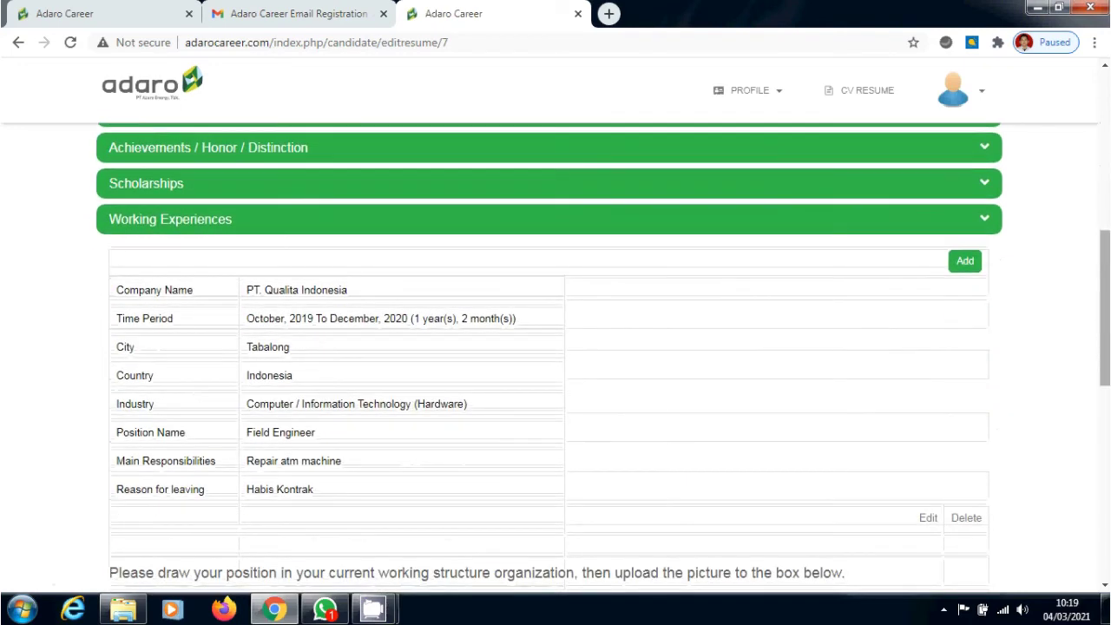
pyautogui.scroll(-1, 675, 458)
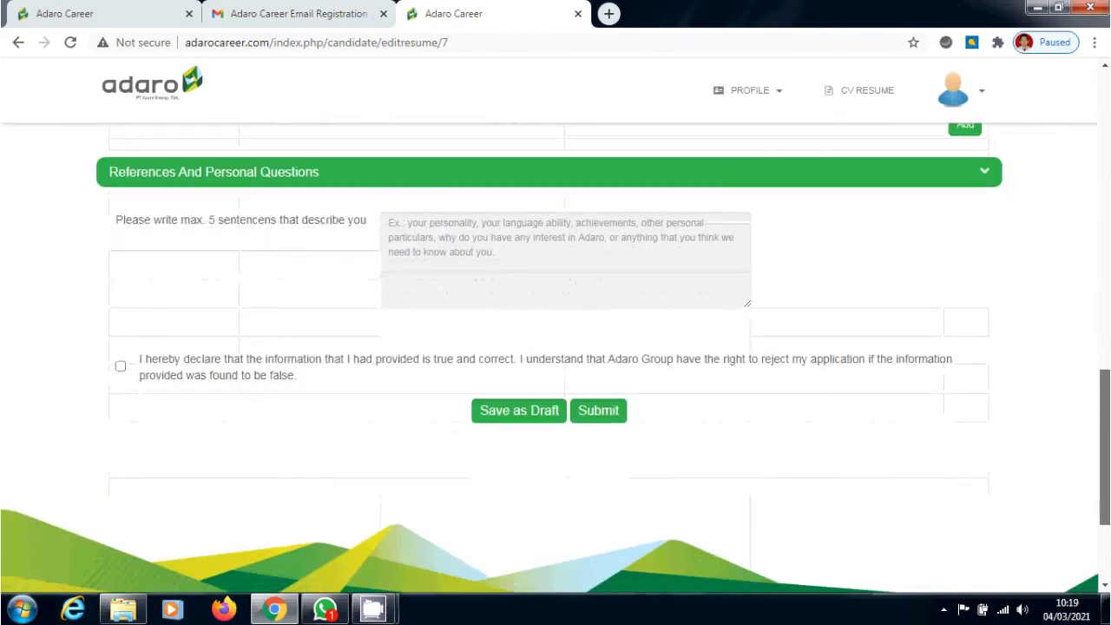
pyautogui.scroll(1, 556, 359)
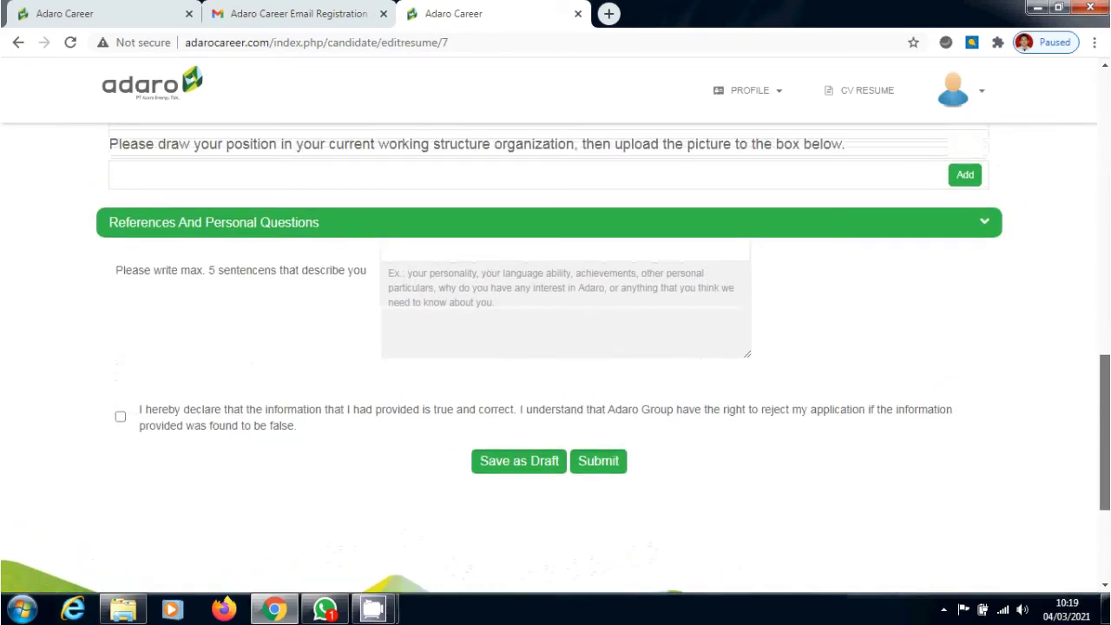
pyautogui.scroll(5, 556, 360)
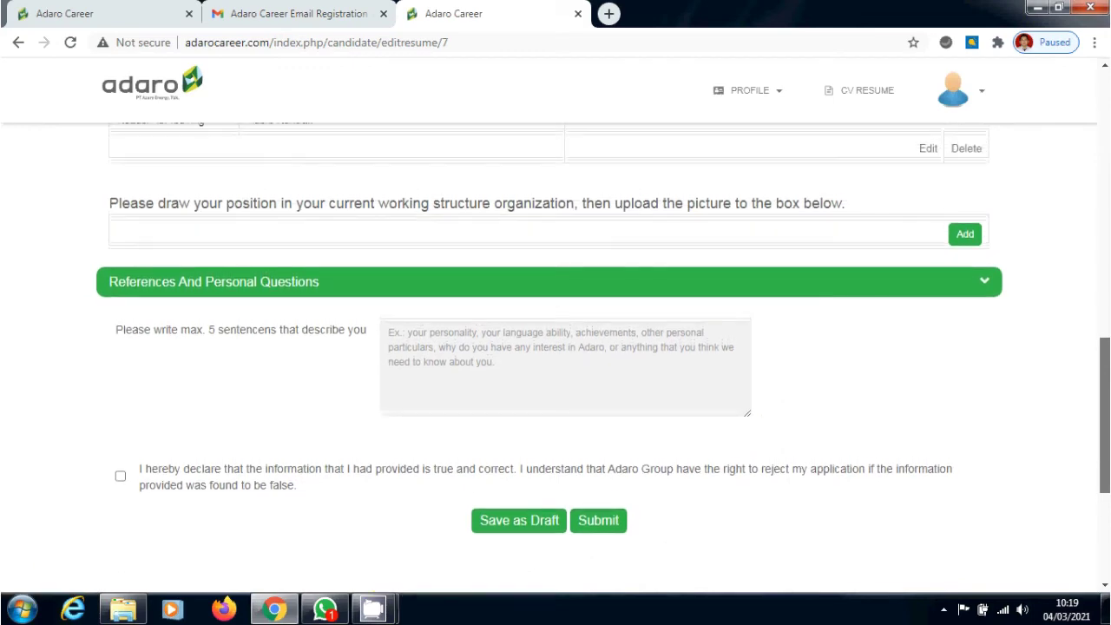
pyautogui.scroll(-3, 728, 418)
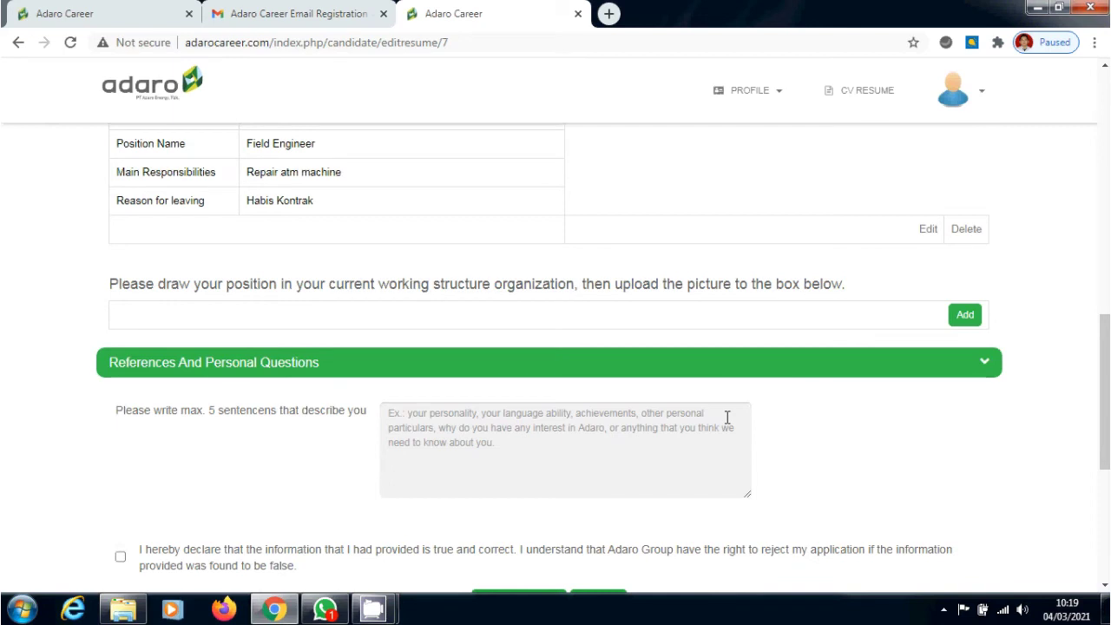
pyautogui.scroll(-1, 619, 362)
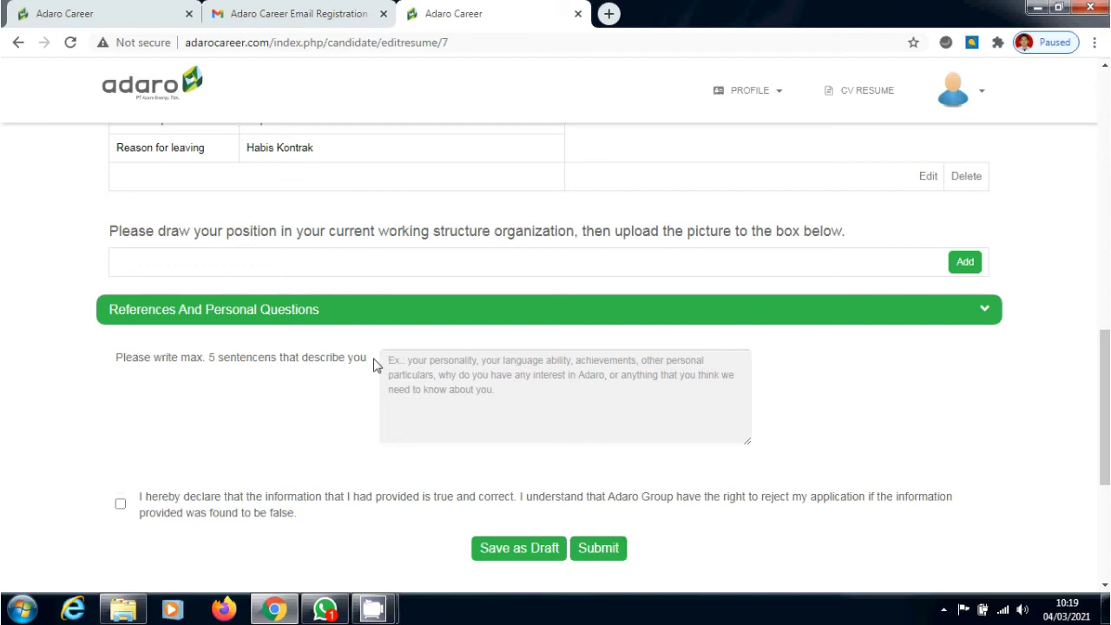
# Write 'Saya disiplin, pekerja keras, bertanggung jawab, rajin dan teliti', tick the declaration, save as draft
pyautogui.write('Saya')
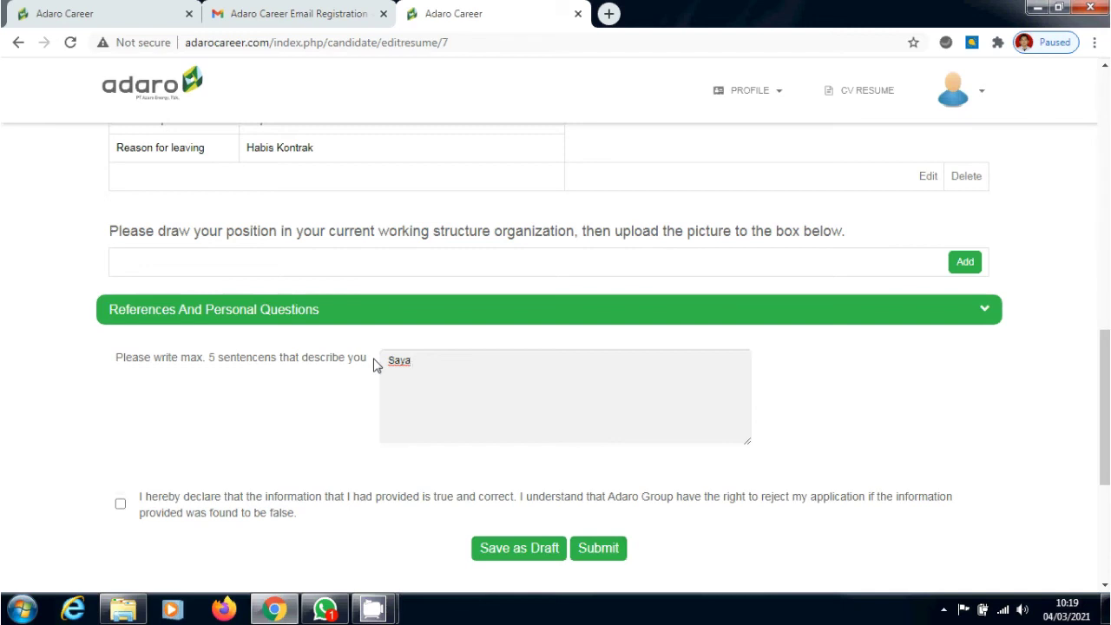
pyautogui.write('disiplin, pekerja keras')
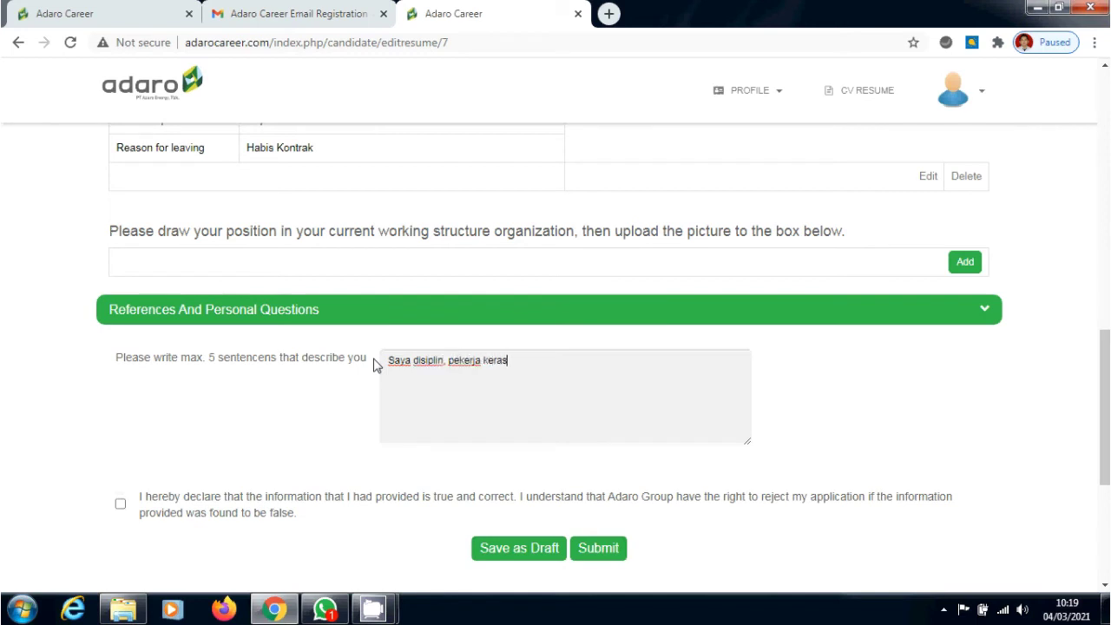
pyautogui.write(', bertanggung jaw')
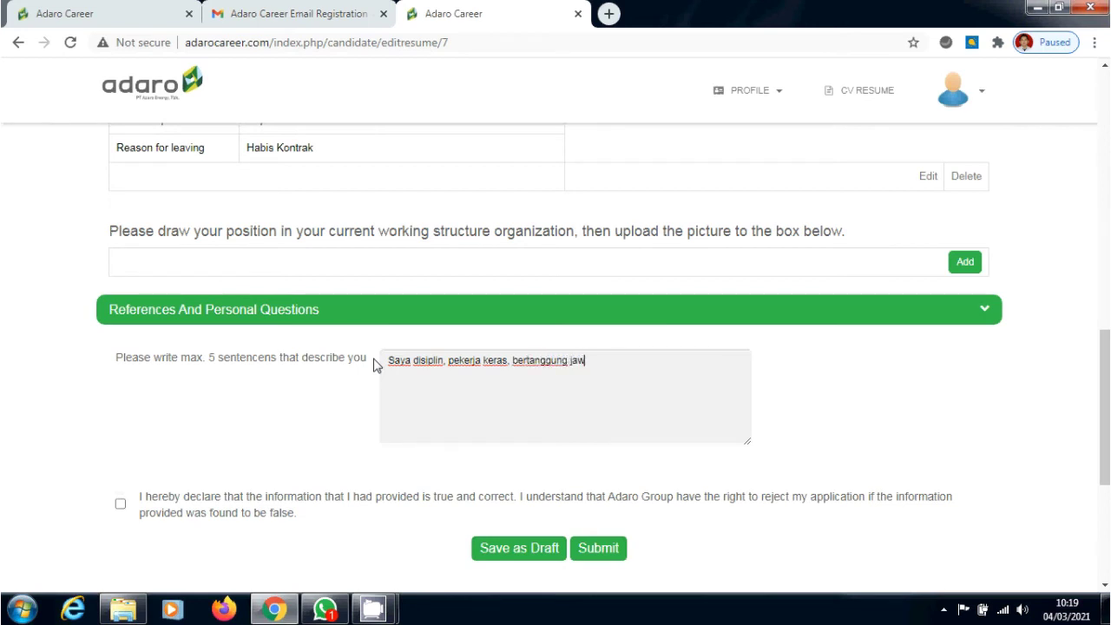
pyautogui.write('ab, rajin dan telit')
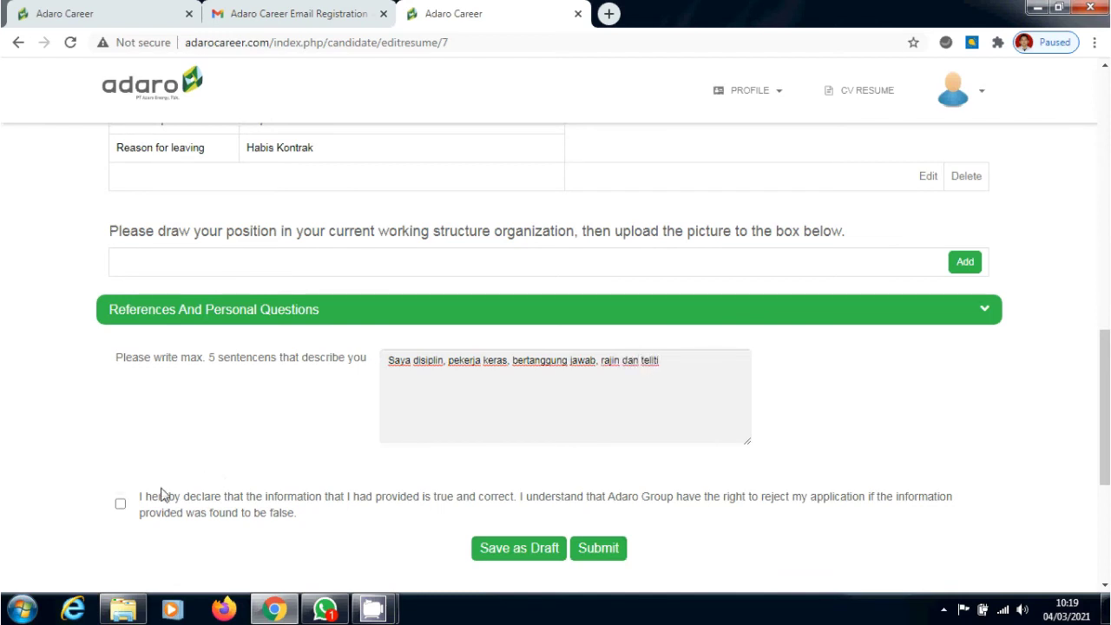
pyautogui.write('i')
pyautogui.click(121, 505)
pyautogui.click(547, 557)
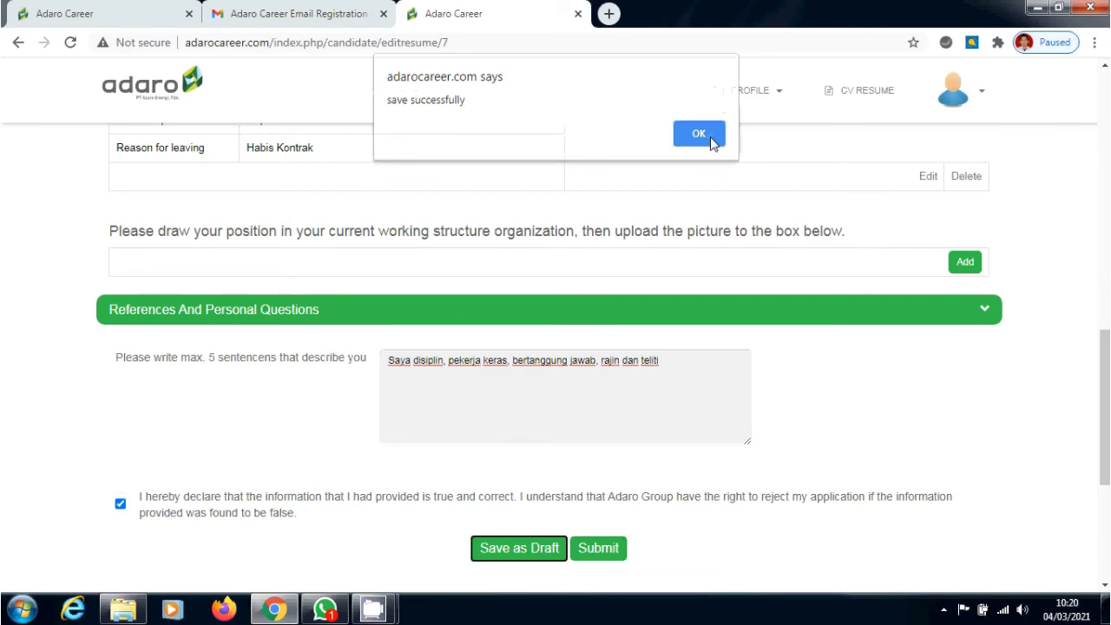
pyautogui.click(708, 140)
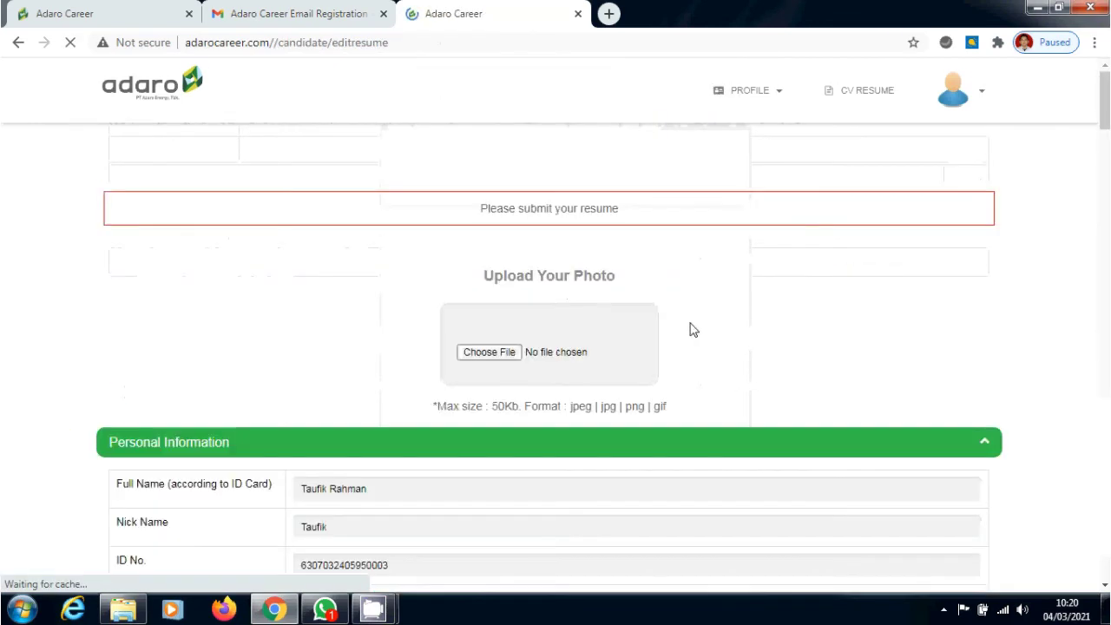
# Fill the Mobile Number with the full saved phone number from autofill
pyautogui.scroll(-5, 749, 303)
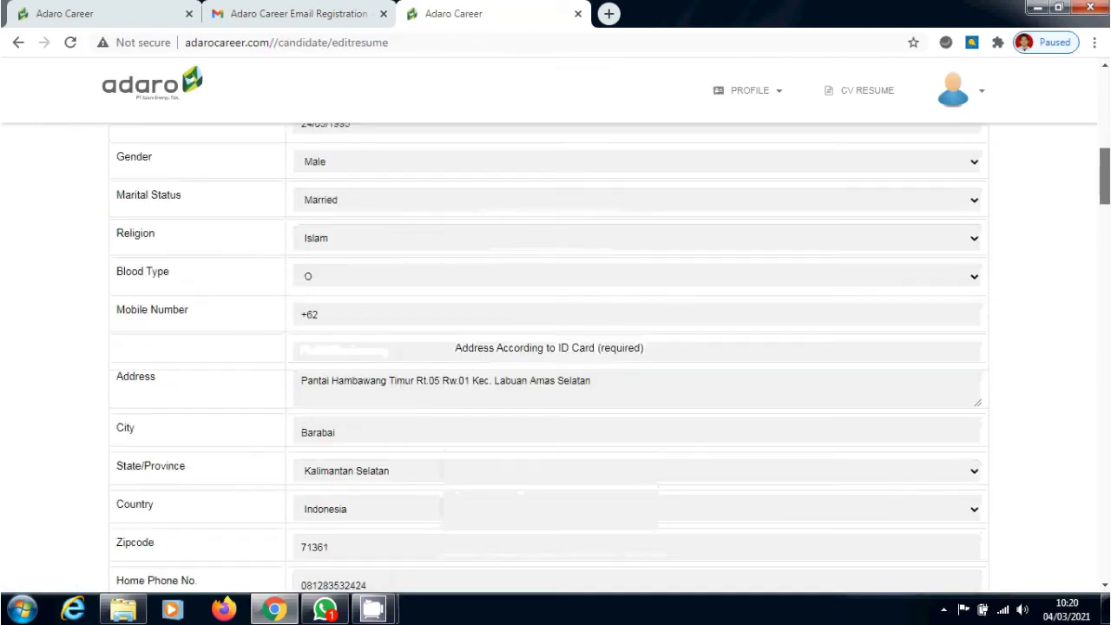
pyautogui.scroll(-10, 749, 303)
pyautogui.scroll(8, 750, 303)
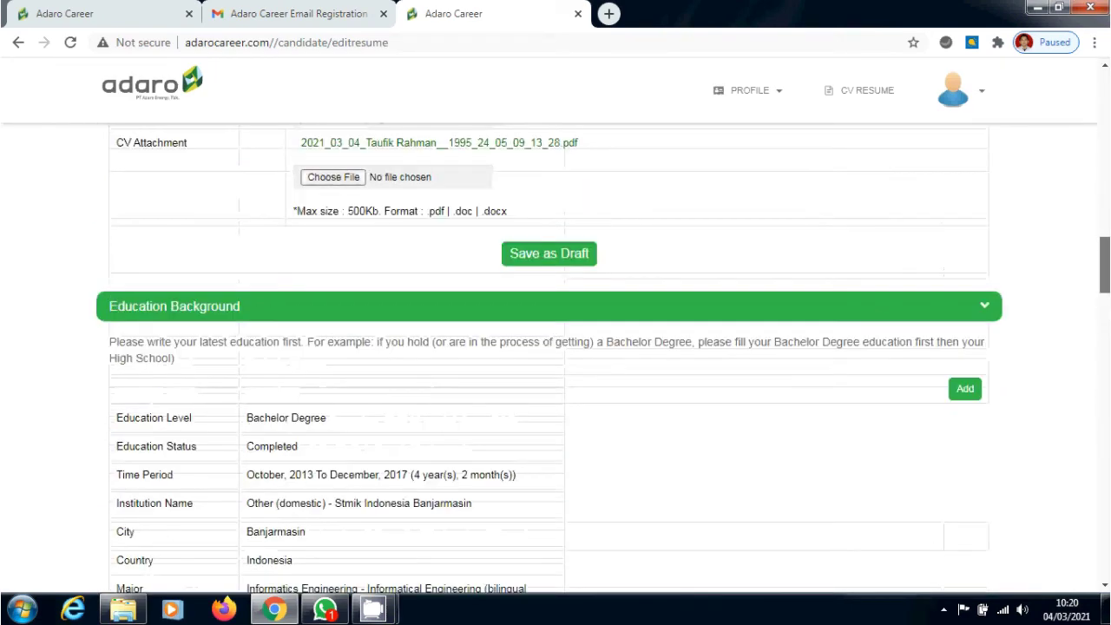
pyautogui.scroll(10, 556, 356)
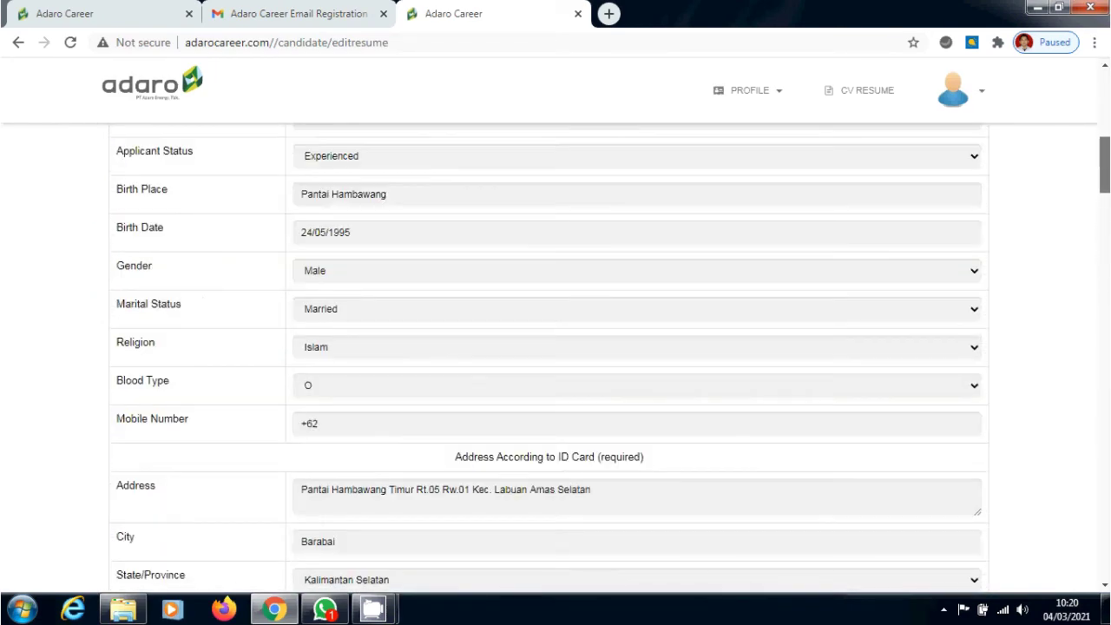
pyautogui.scroll(1, 556, 356)
pyautogui.scroll(1, 556, 356)
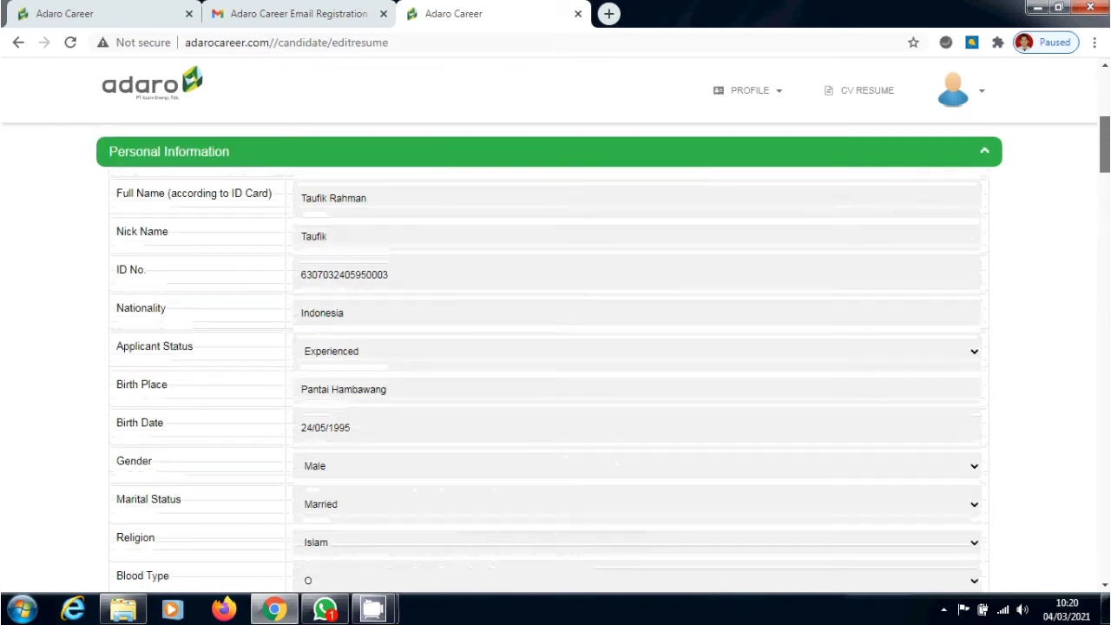
pyautogui.scroll(-5, 556, 356)
pyautogui.scroll(1, 556, 356)
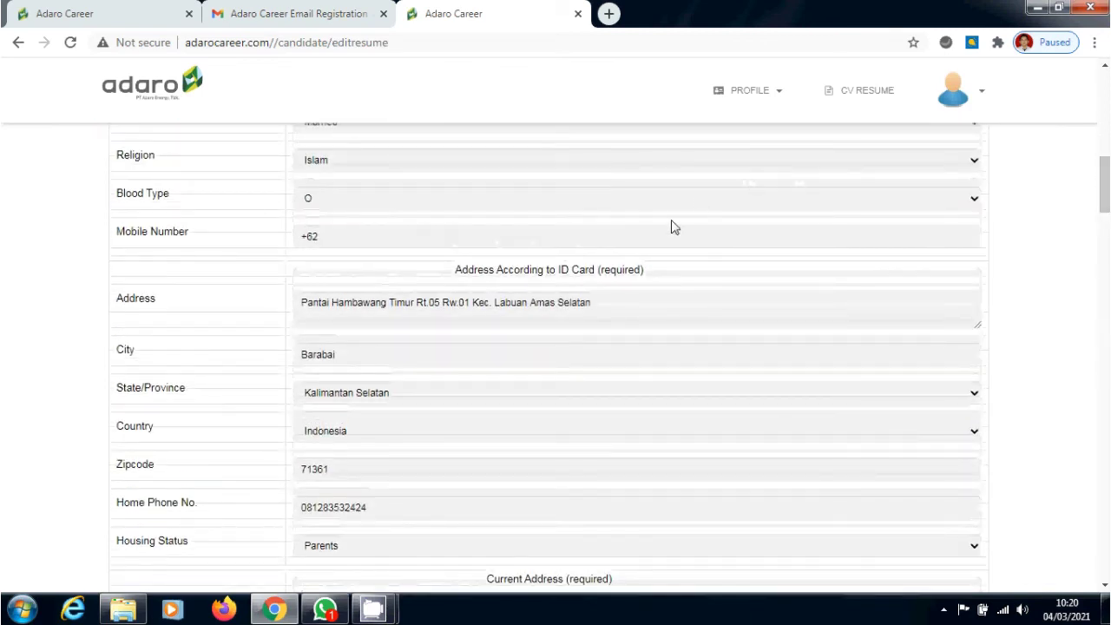
pyautogui.click(663, 235)
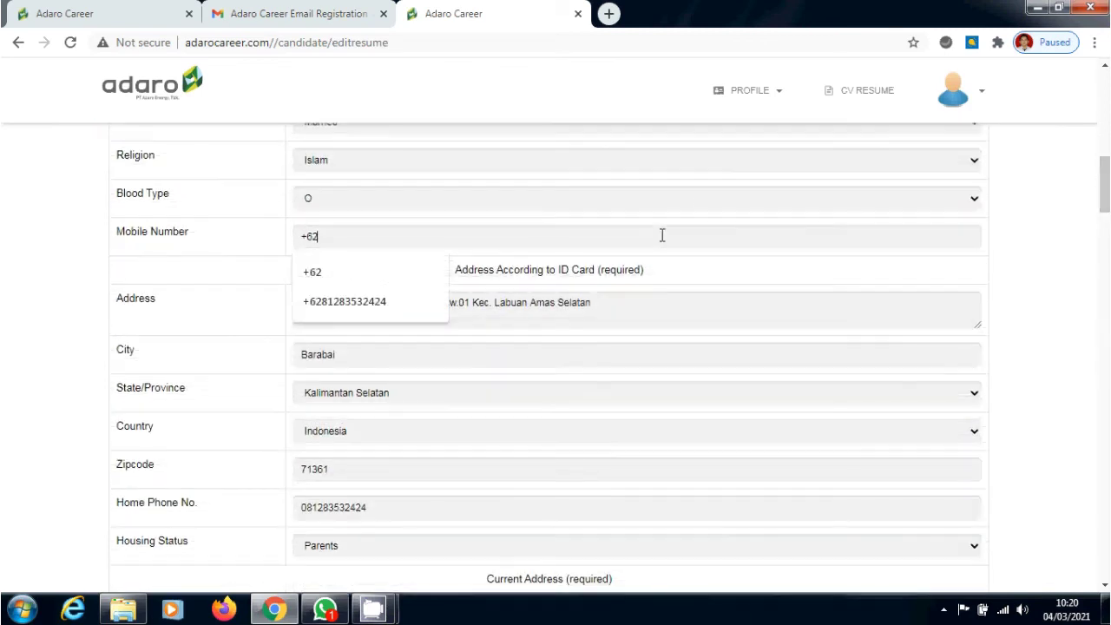
pyautogui.click(408, 301)
pyautogui.scroll(-3, 573, 244)
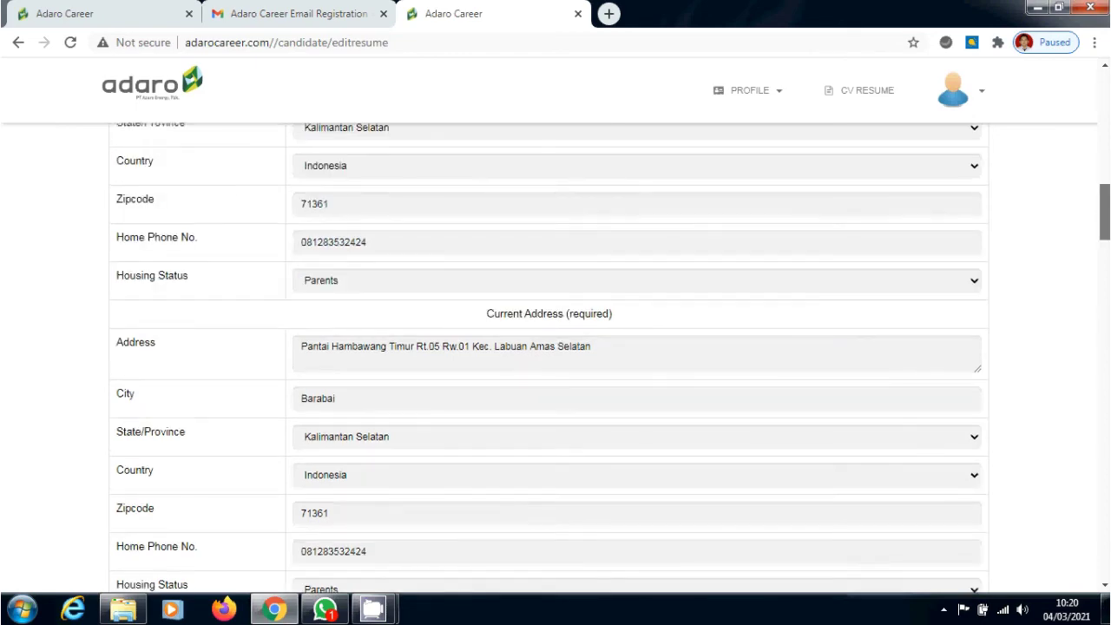
pyautogui.scroll(-4, 573, 243)
pyautogui.scroll(-20, 660, 381)
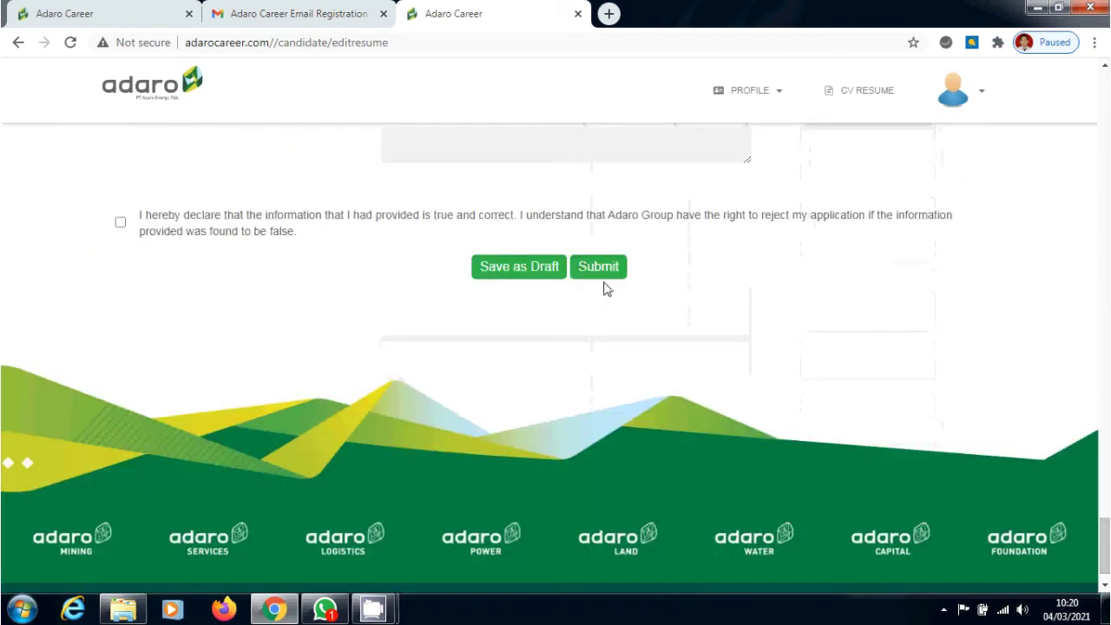
# Submit the resume, dismiss the confirmation warning, tick the declaration and submit again
pyautogui.click(603, 272)
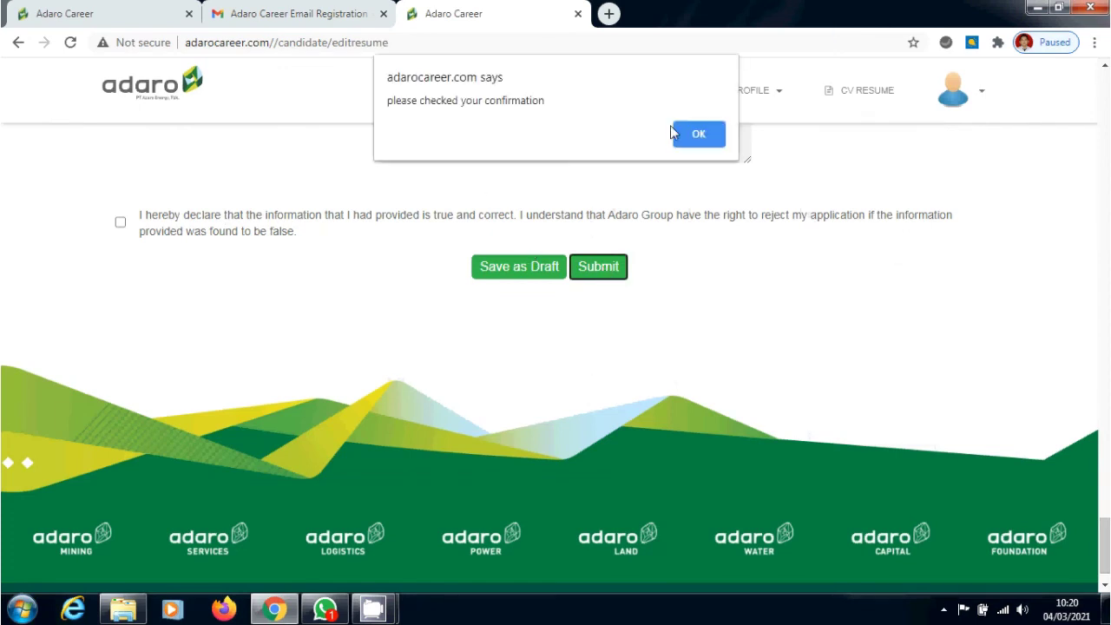
pyautogui.click(702, 135)
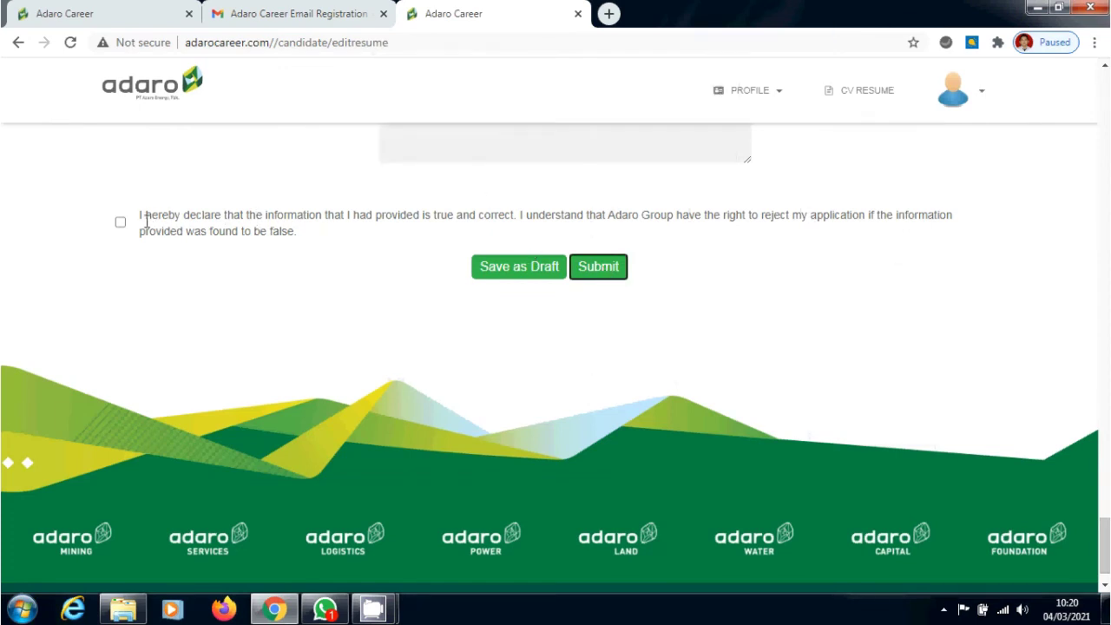
pyautogui.click(121, 222)
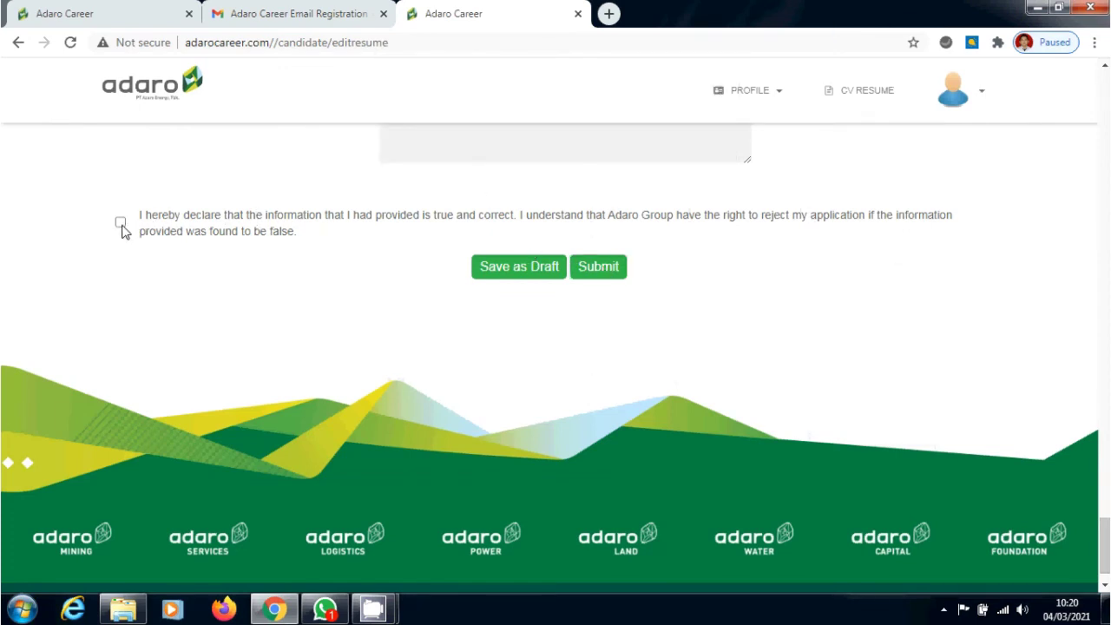
pyautogui.click(616, 272)
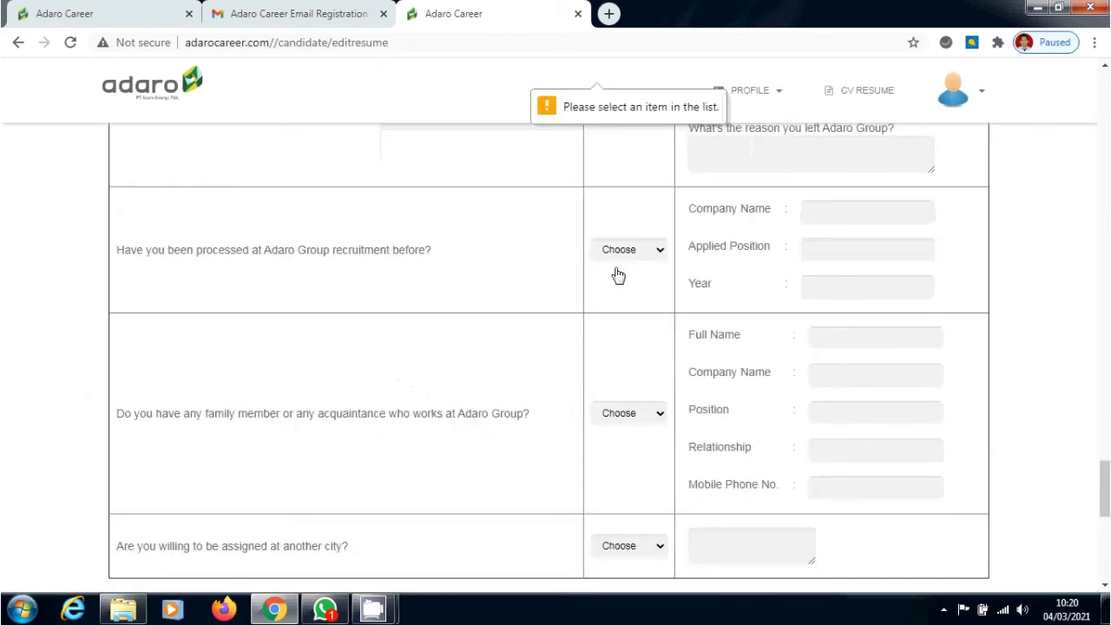
# Answer Y to having worked at Adaro Group and Y to being assigned at another city
pyautogui.moveTo(1105, 476); pyautogui.dragTo(1103, 448)
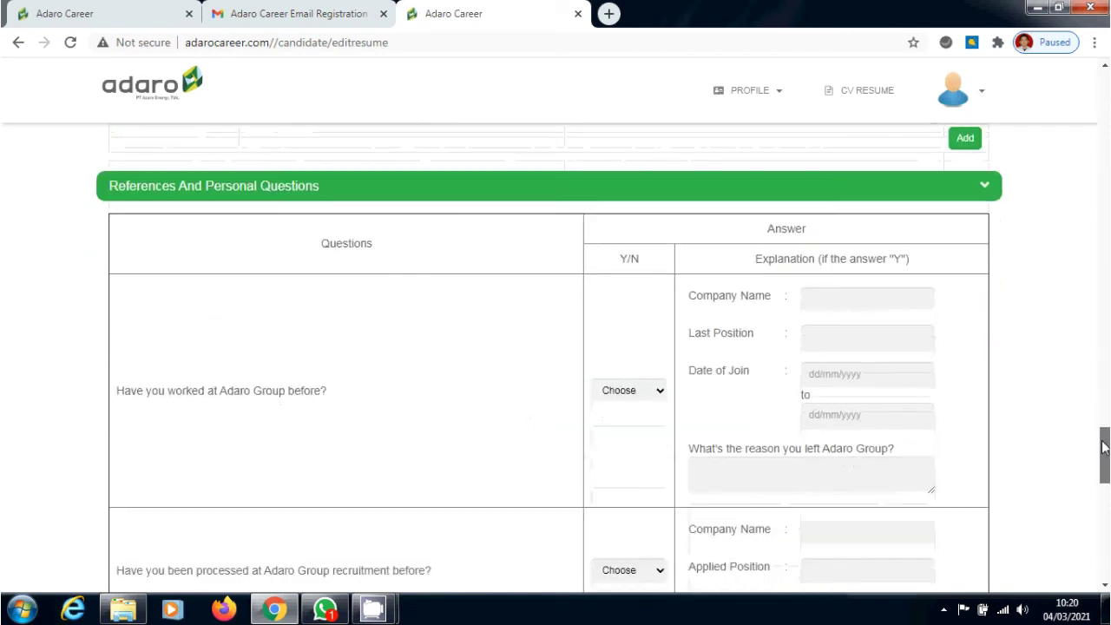
pyautogui.click(646, 395)
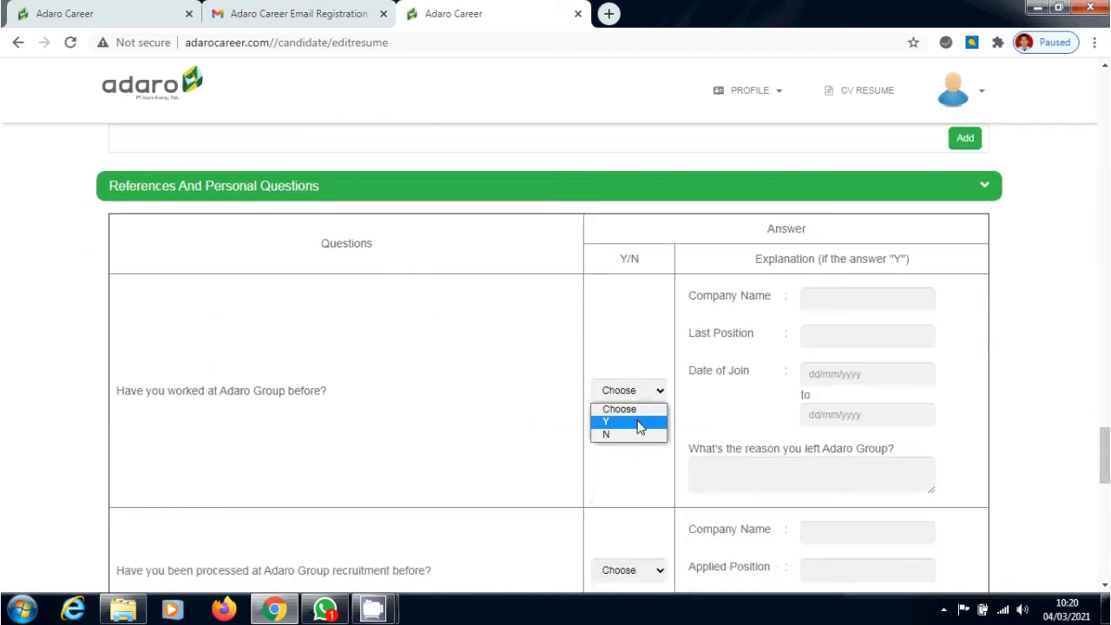
pyautogui.click(639, 424)
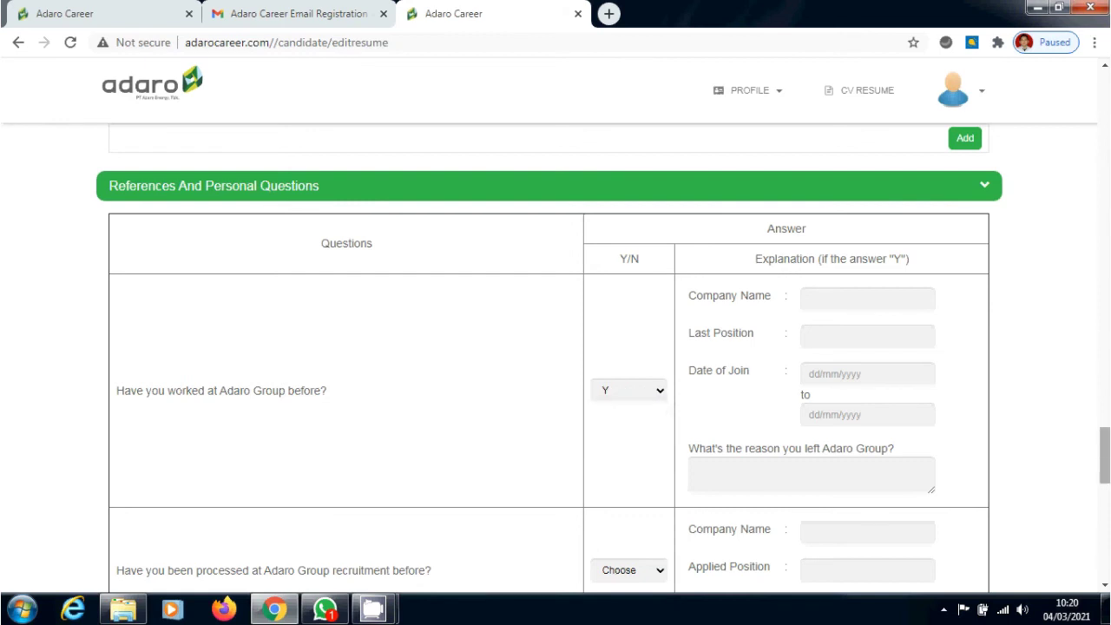
pyautogui.moveTo(1107, 461); pyautogui.dragTo(1107, 502)
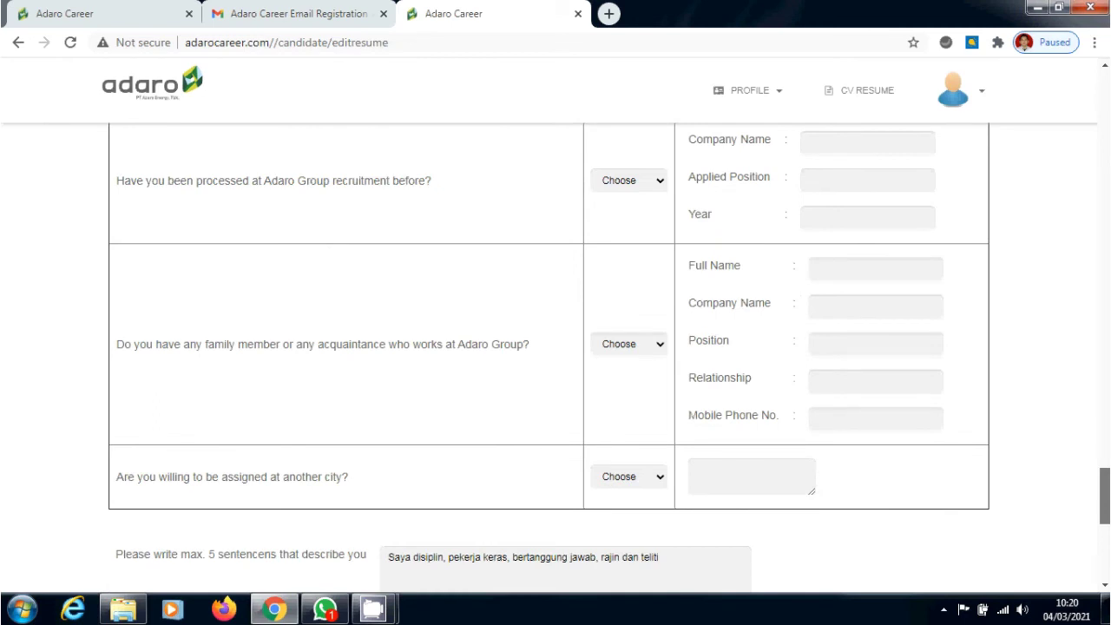
pyautogui.scroll(2, 679, 511)
pyautogui.scroll(-1, 679, 511)
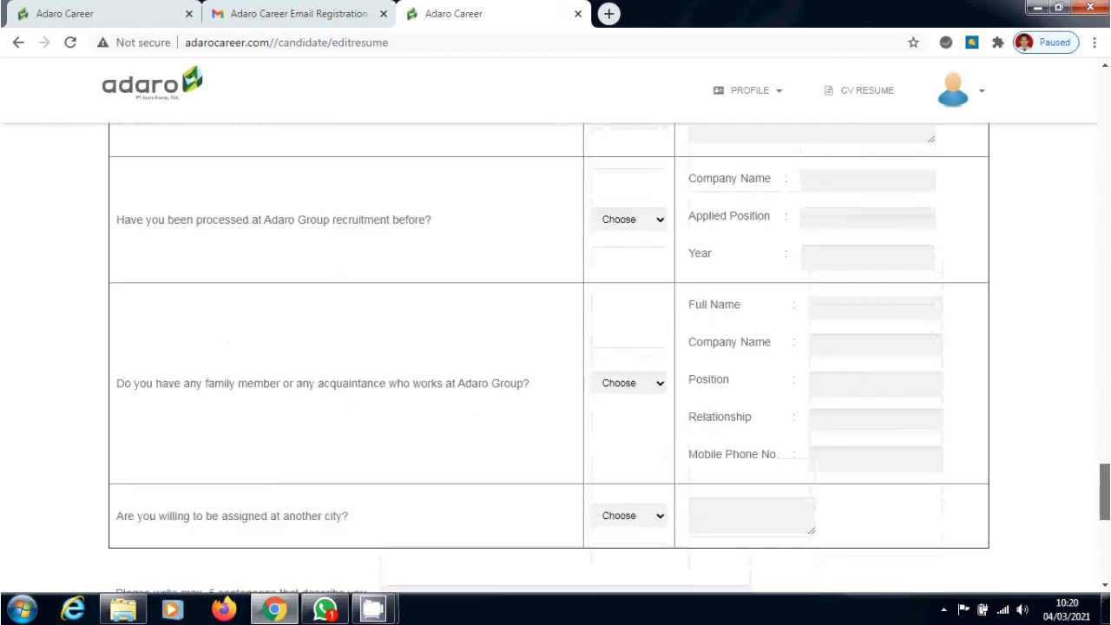
pyautogui.click(657, 521)
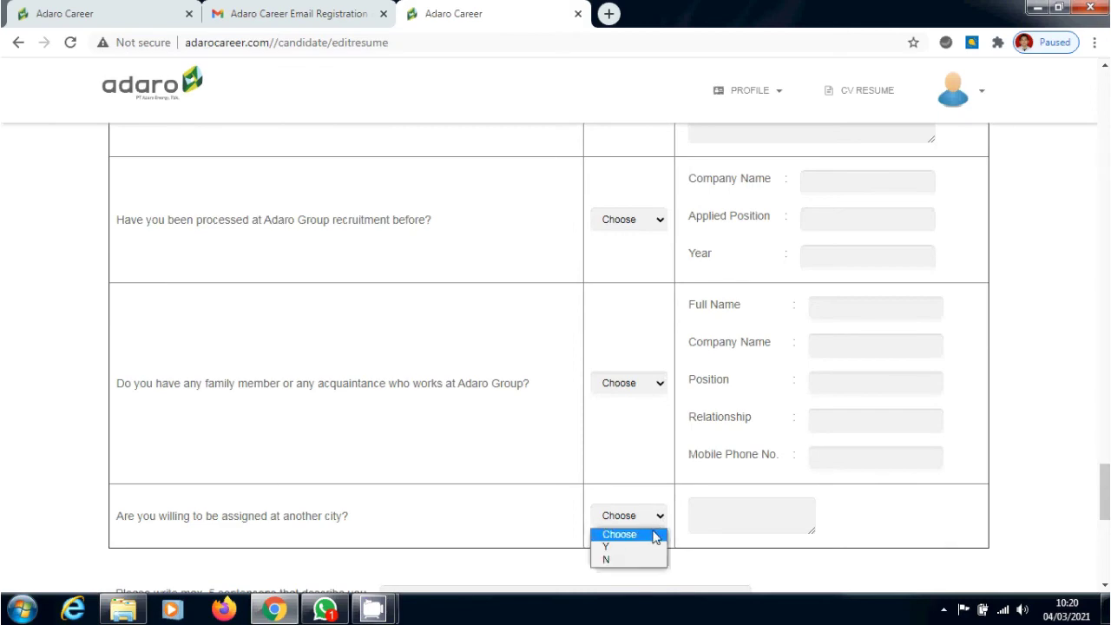
pyautogui.click(647, 549)
# Change the worked-at-Adaro Group answer to N
pyautogui.moveTo(1106, 490); pyautogui.dragTo(1106, 388)
pyautogui.scroll(-6, 556, 356)
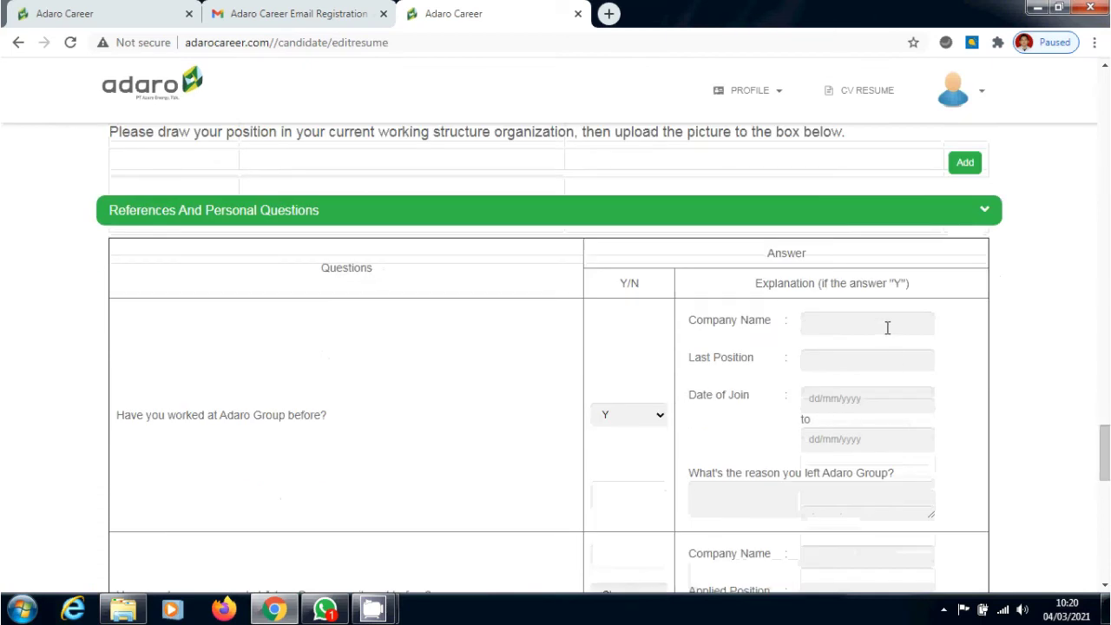
pyautogui.click(888, 327)
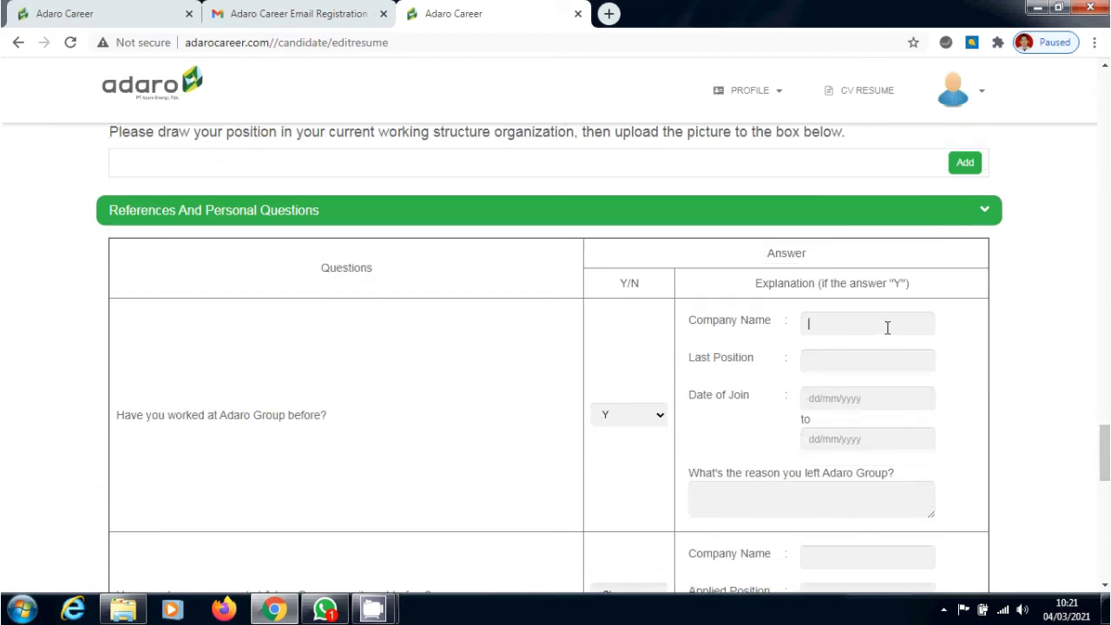
pyautogui.scroll(-1, 1105, 473)
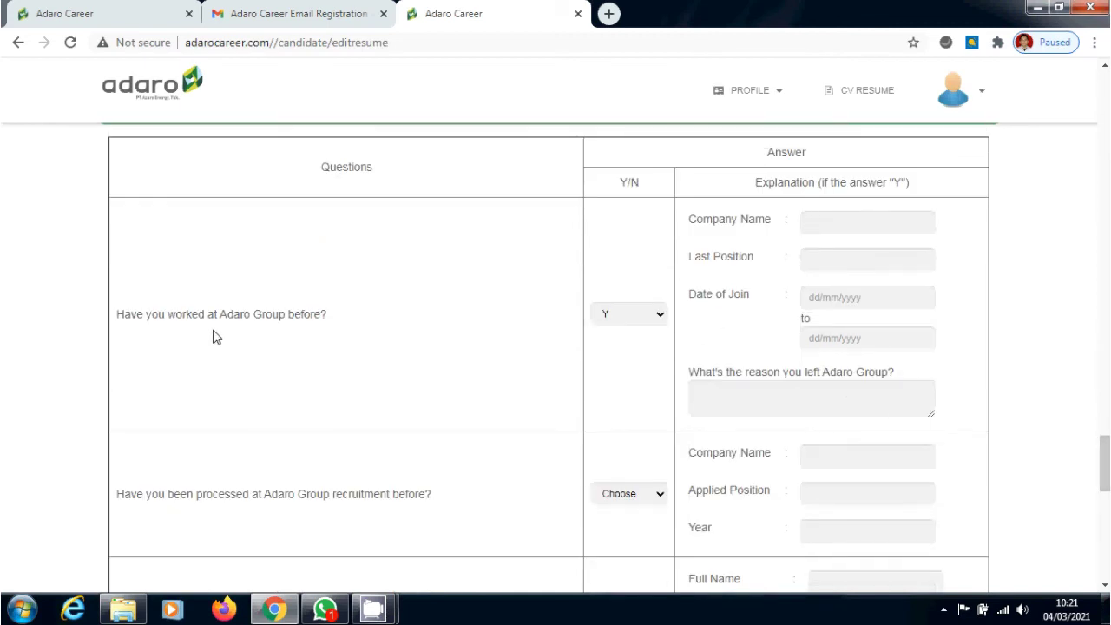
pyautogui.click(641, 318)
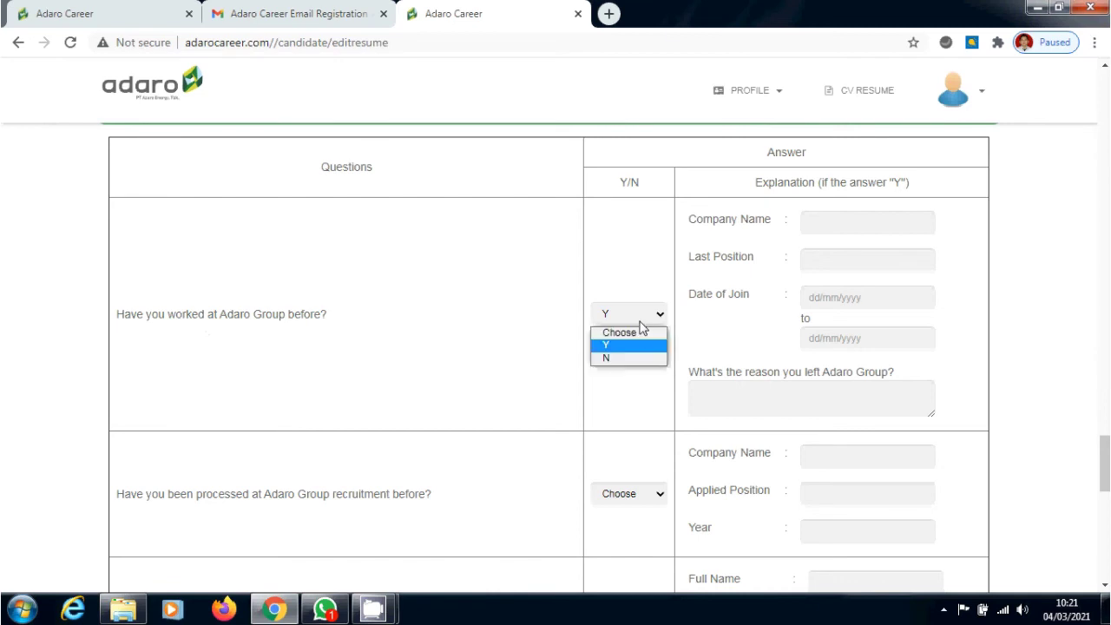
pyautogui.click(639, 359)
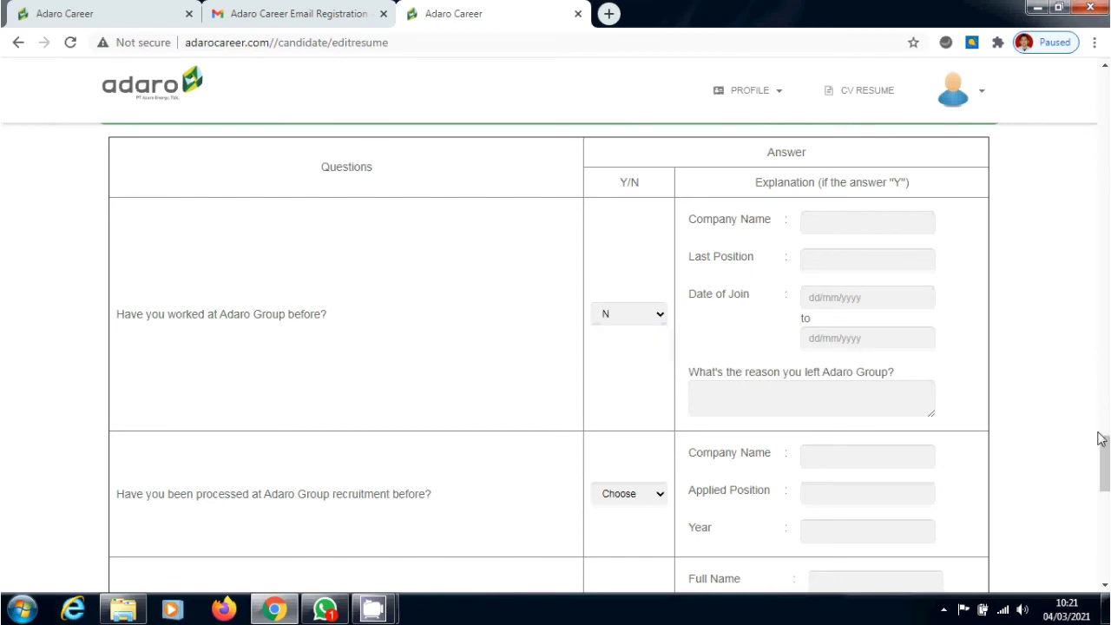
# Answer N to previous Adaro Group recruitment and N to having family at Adaro Group
pyautogui.moveTo(1103, 439); pyautogui.dragTo(1107, 475)
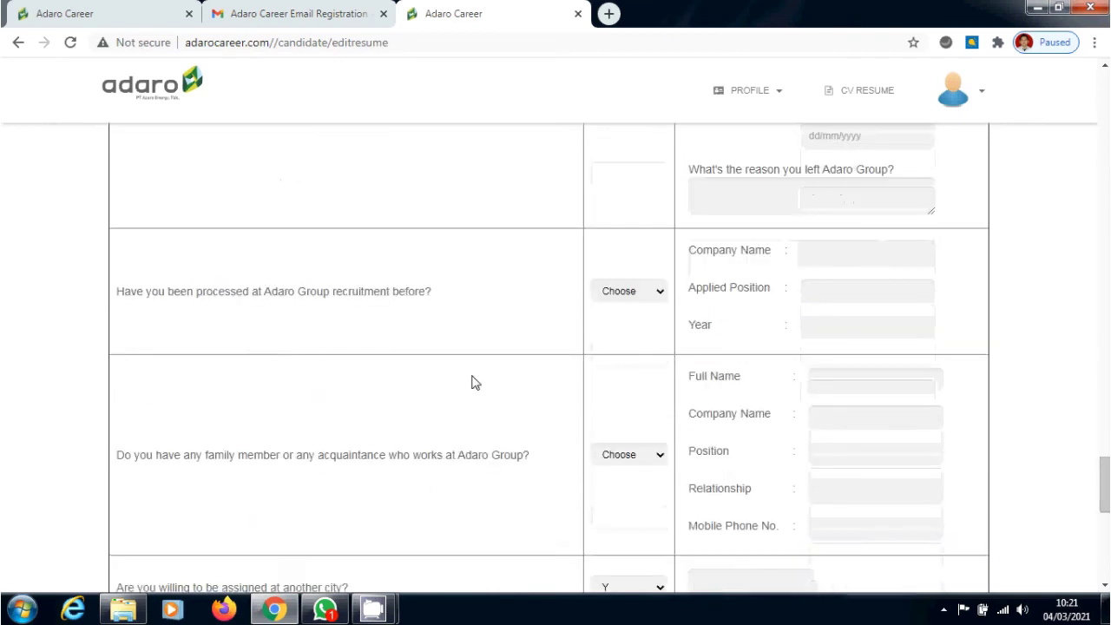
pyautogui.click(628, 295)
pyautogui.click(627, 335)
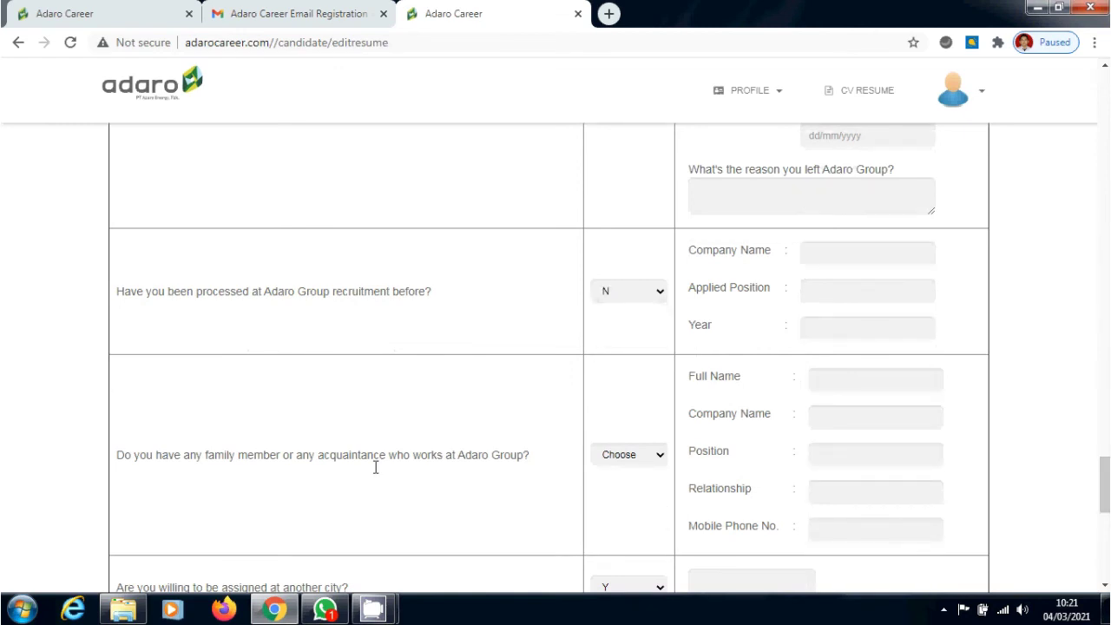
pyautogui.click(643, 458)
pyautogui.click(640, 499)
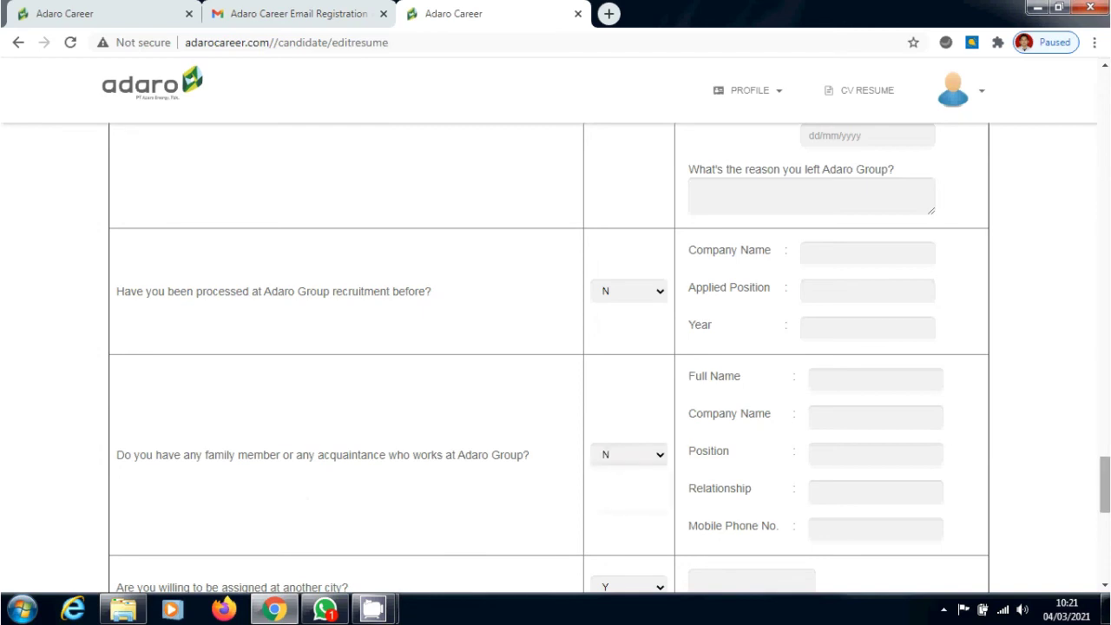
pyautogui.scroll(-2, 488, 467)
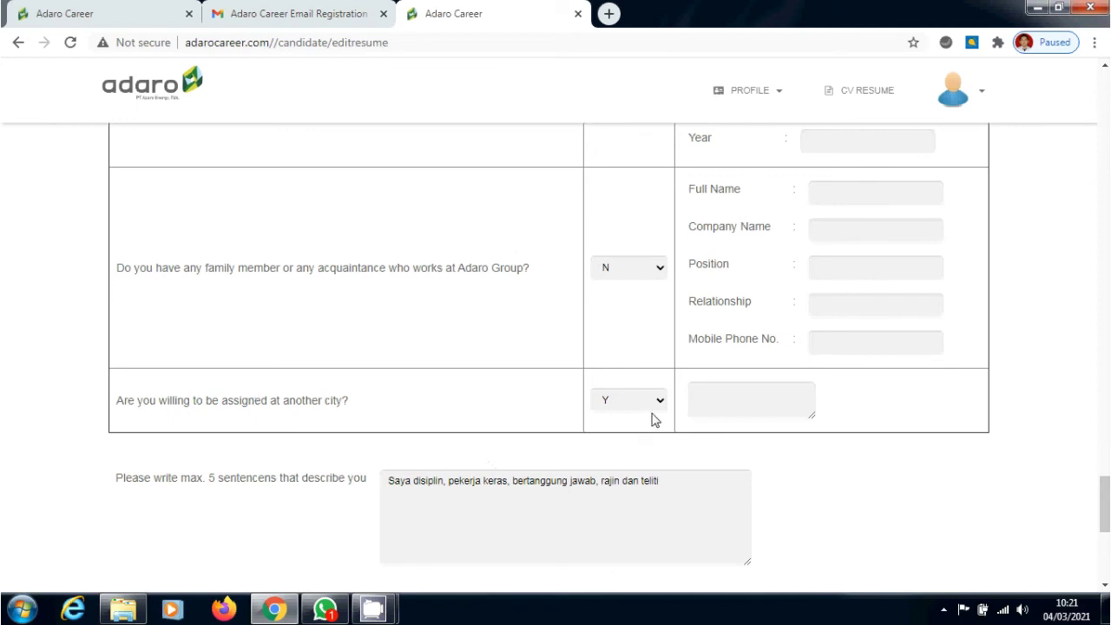
pyautogui.scroll(-2, 744, 503)
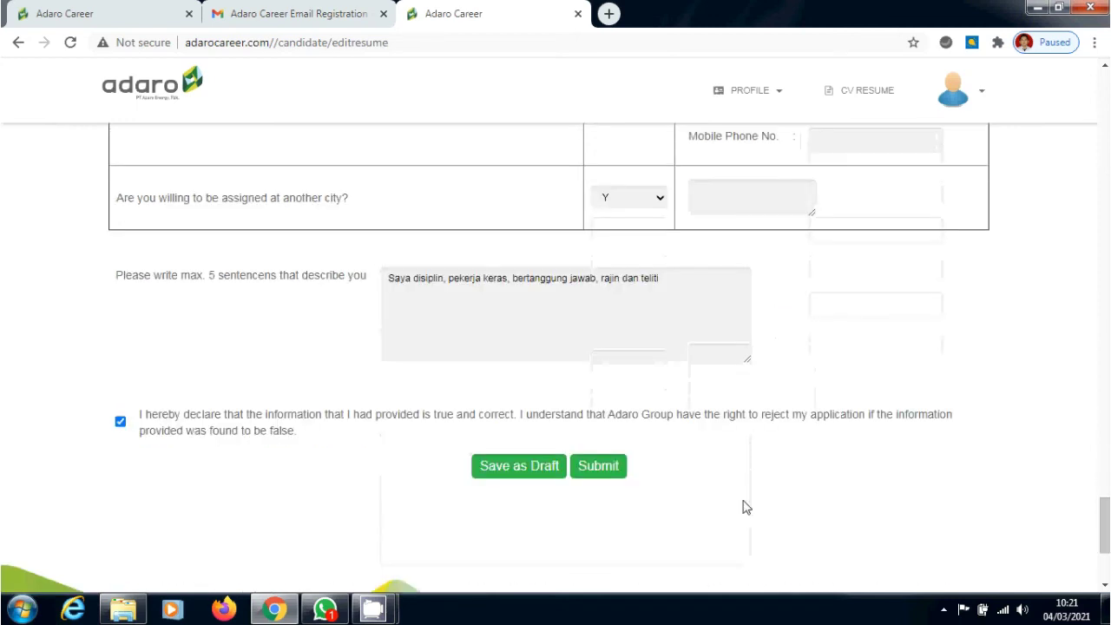
# After a first submit attempt, enter 'Bersedia' as the other-city question detail
pyautogui.click(599, 466)
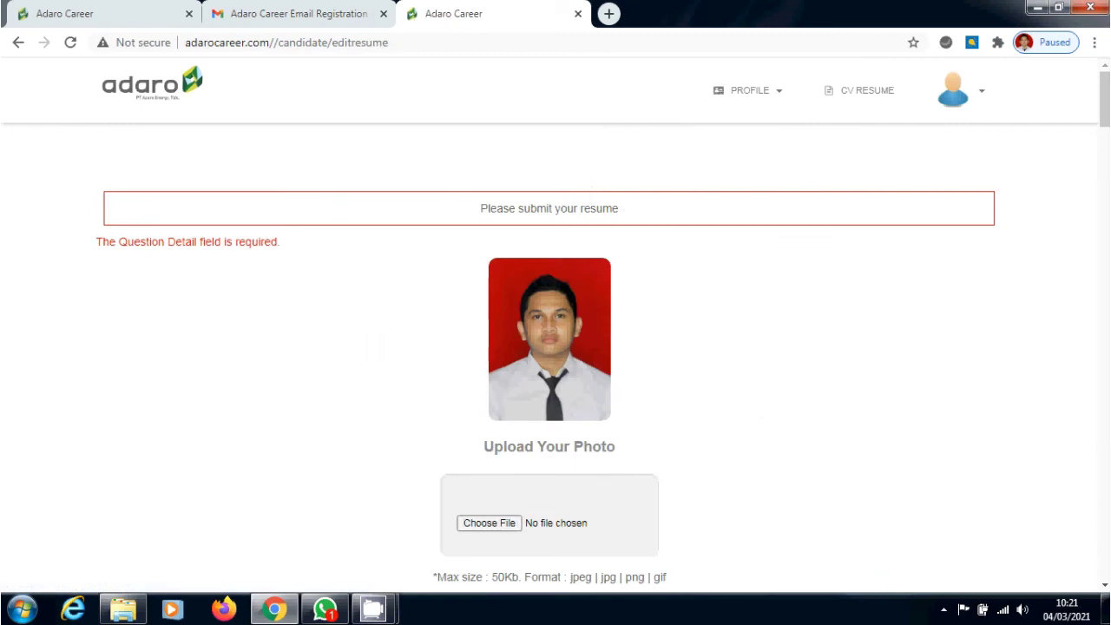
pyautogui.moveTo(1105, 99); pyautogui.dragTo(1104, 524)
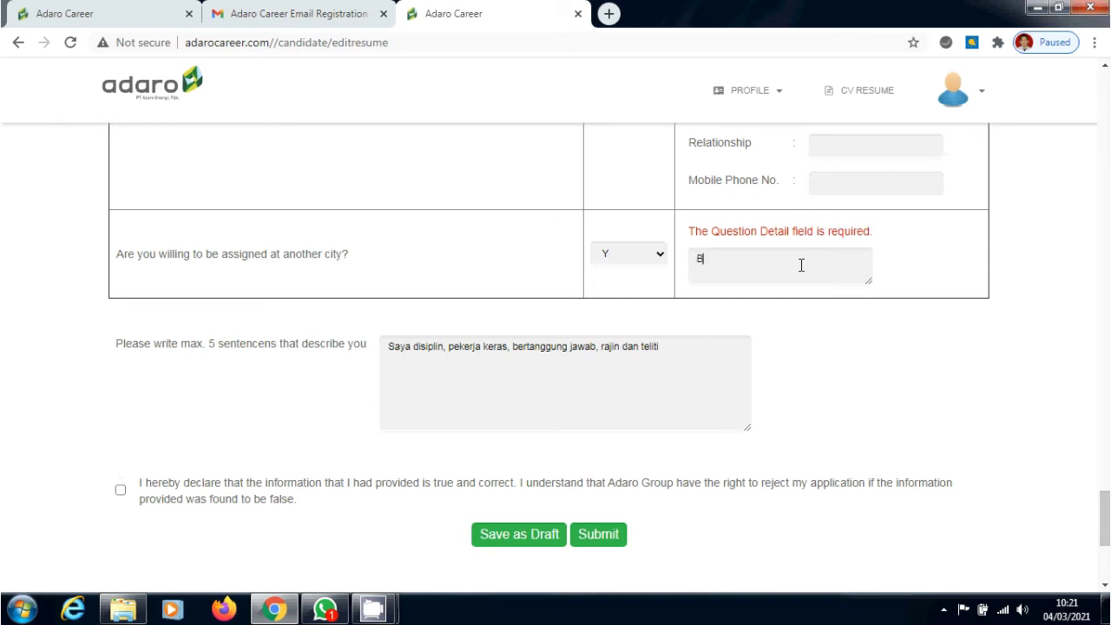
pyautogui.write('ersedia')
# Tick the true-and-correct declaration, resubmit the resume, and acknowledge the success message
pyautogui.click(121, 491)
pyautogui.click(596, 537)
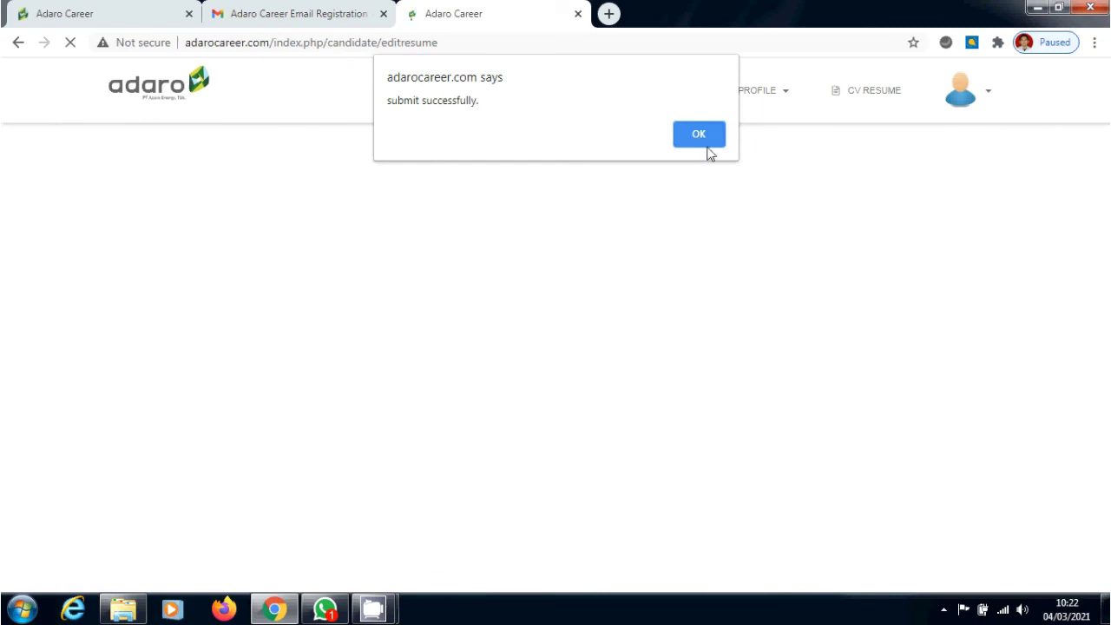
pyautogui.click(700, 132)
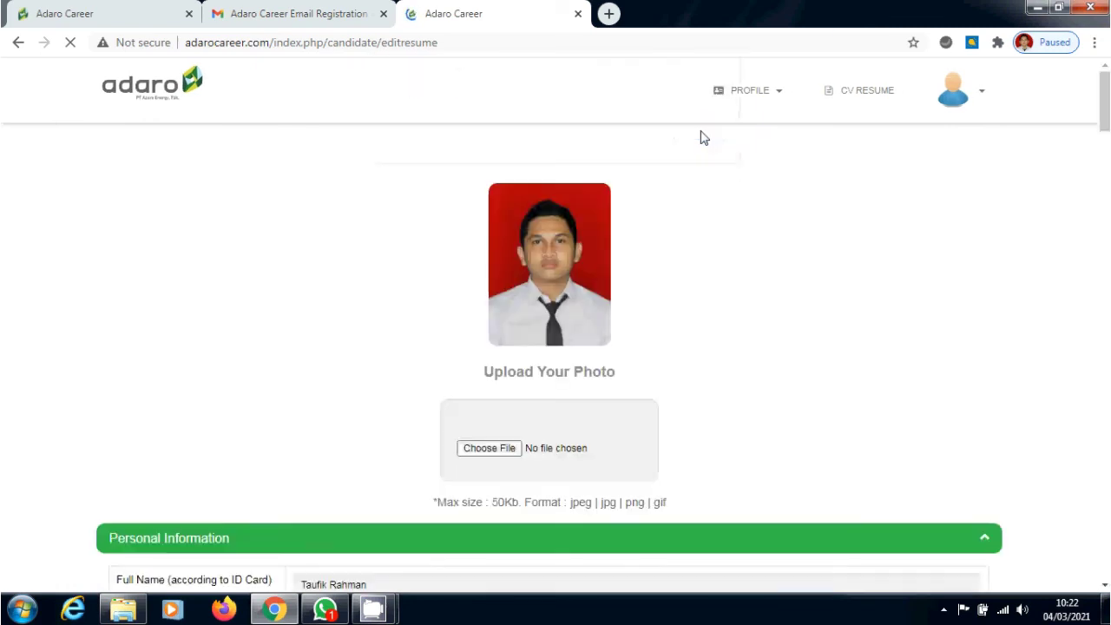
# Open the CV Resume page and scroll through the full resume to Print and back
pyautogui.click(755, 102)
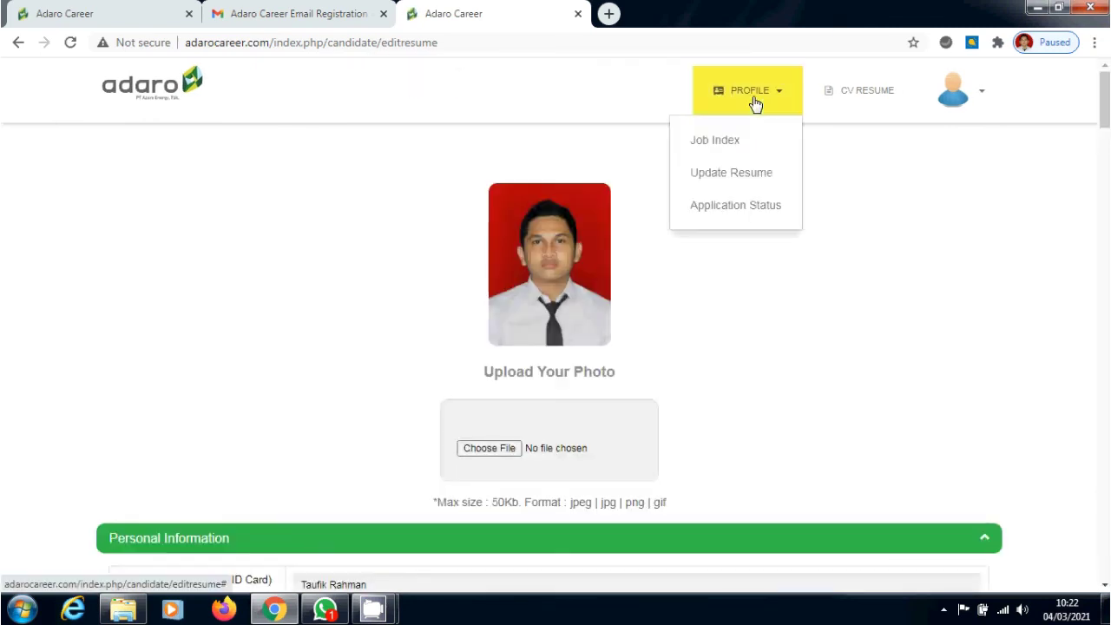
pyautogui.click(854, 96)
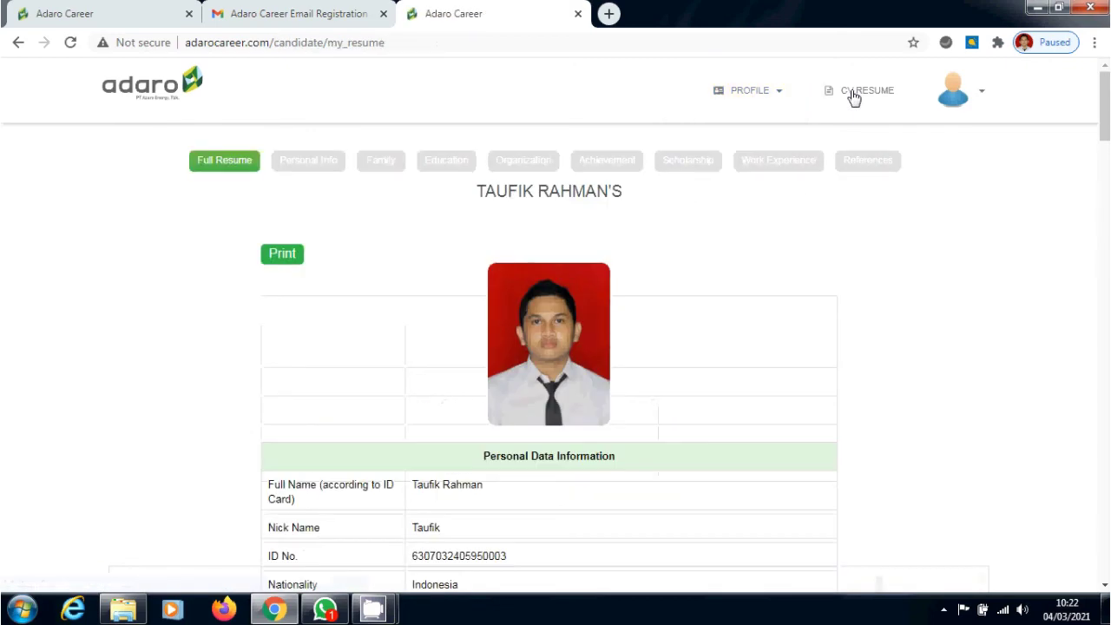
pyautogui.scroll(-15, 549, 356)
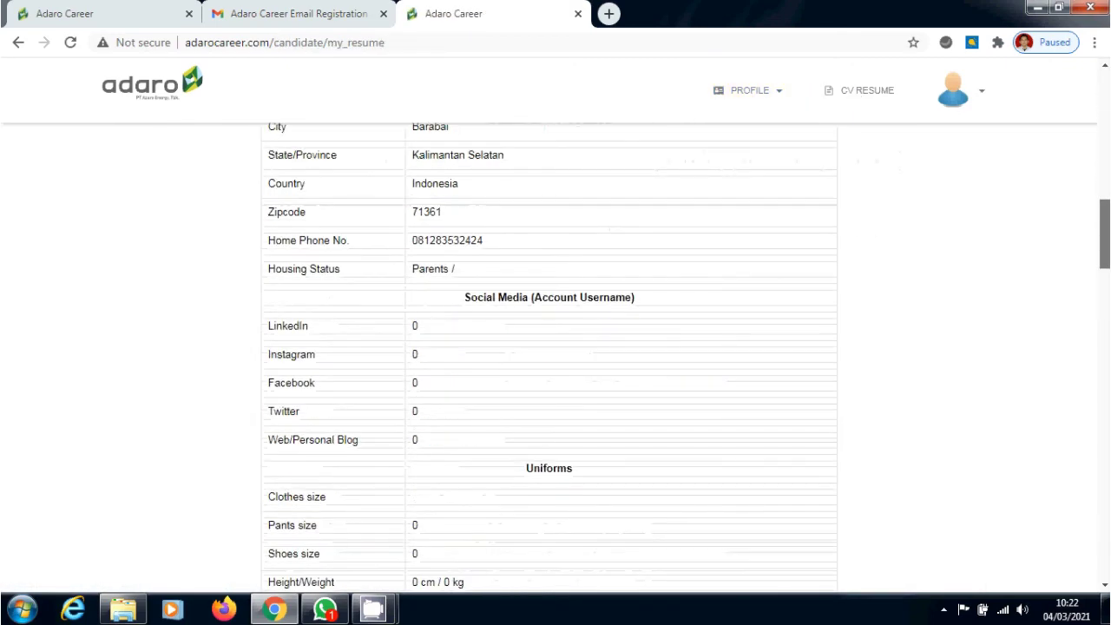
pyautogui.scroll(-10, 549, 356)
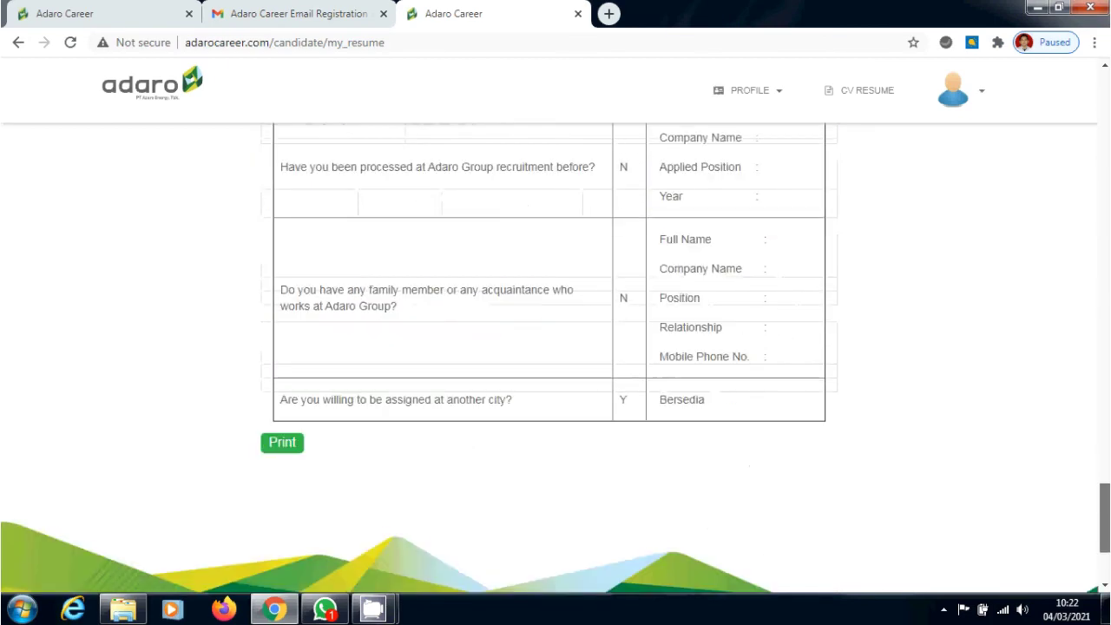
pyautogui.scroll(20, 549, 356)
pyautogui.scroll(5, 549, 356)
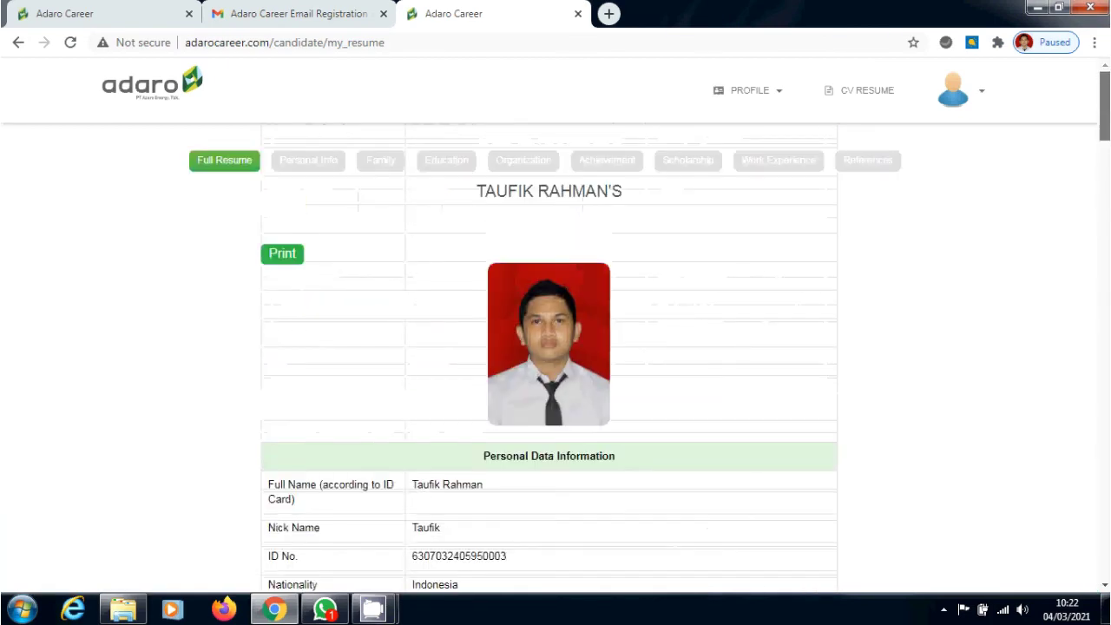
pyautogui.click(770, 88)
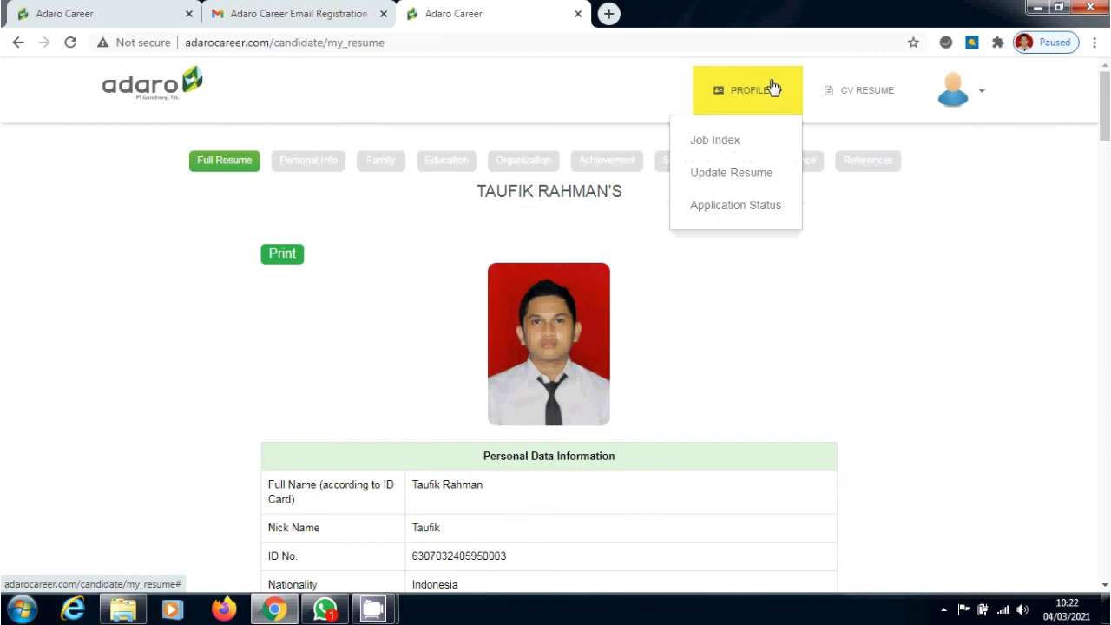
# Browse the company Job Index and check Adaro Water's open positions before returning
pyautogui.click(752, 142)
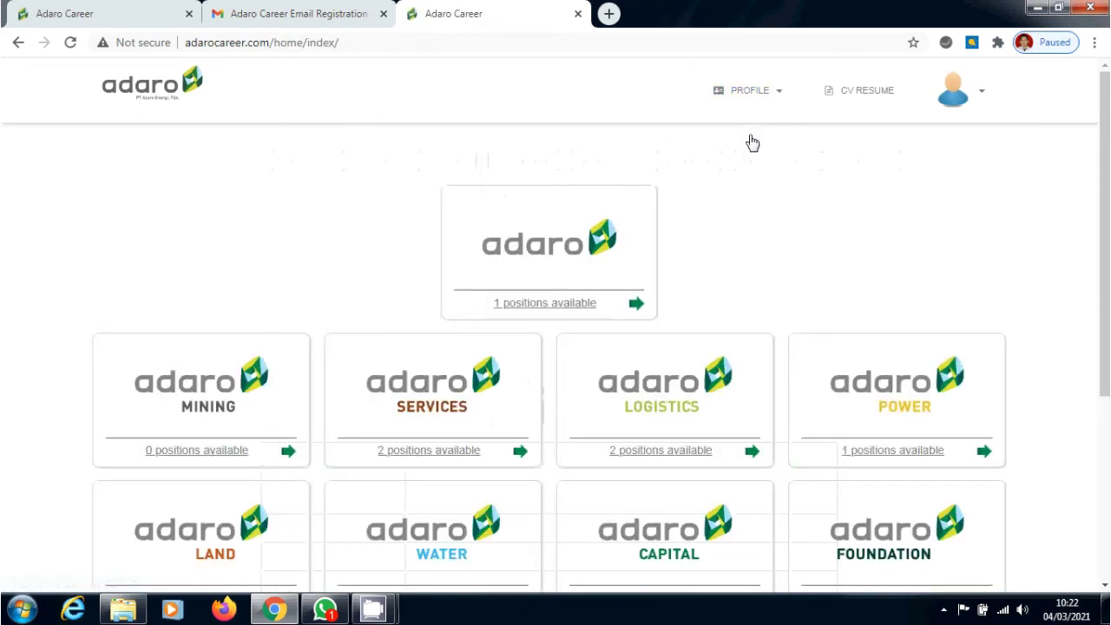
pyautogui.scroll(-2, 1104, 260)
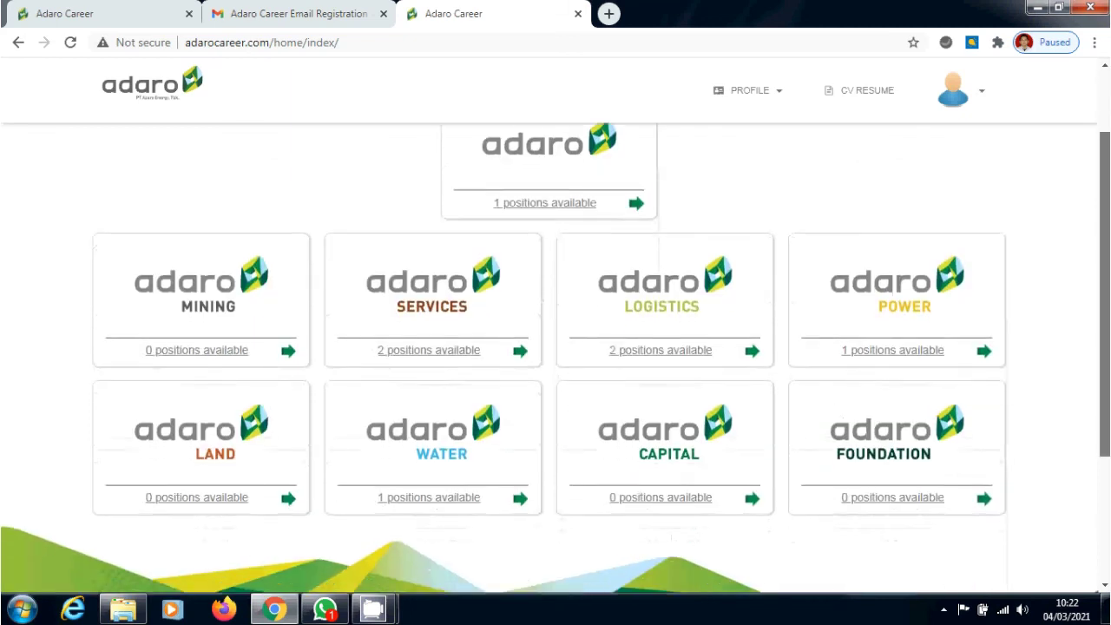
pyautogui.scroll(-1, 556, 330)
pyautogui.scroll(1, 556, 348)
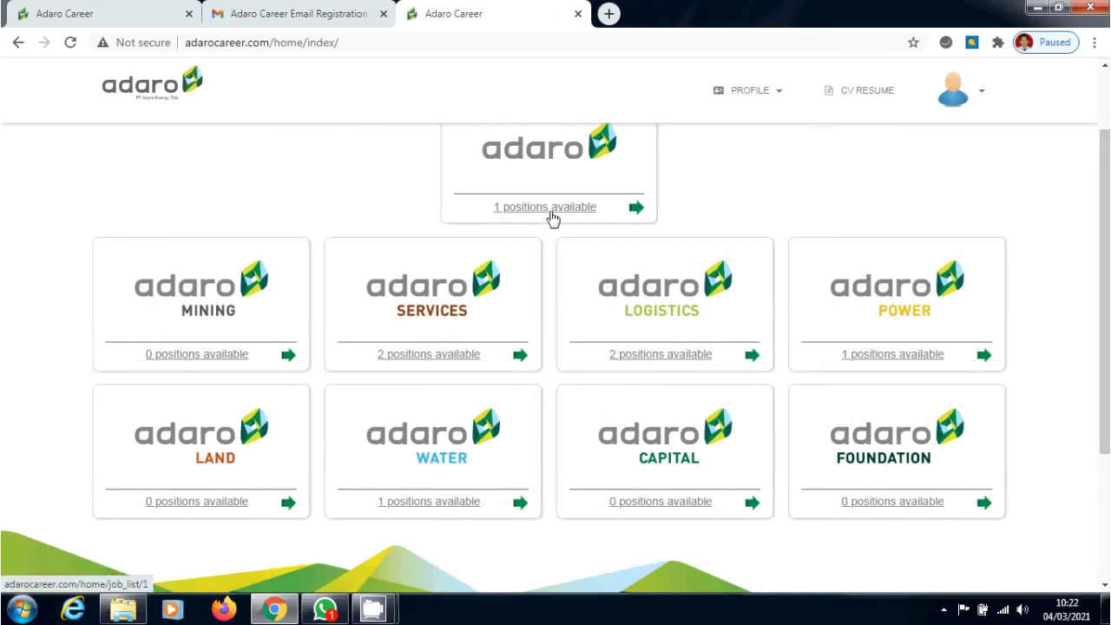
pyautogui.scroll(1, 554, 261)
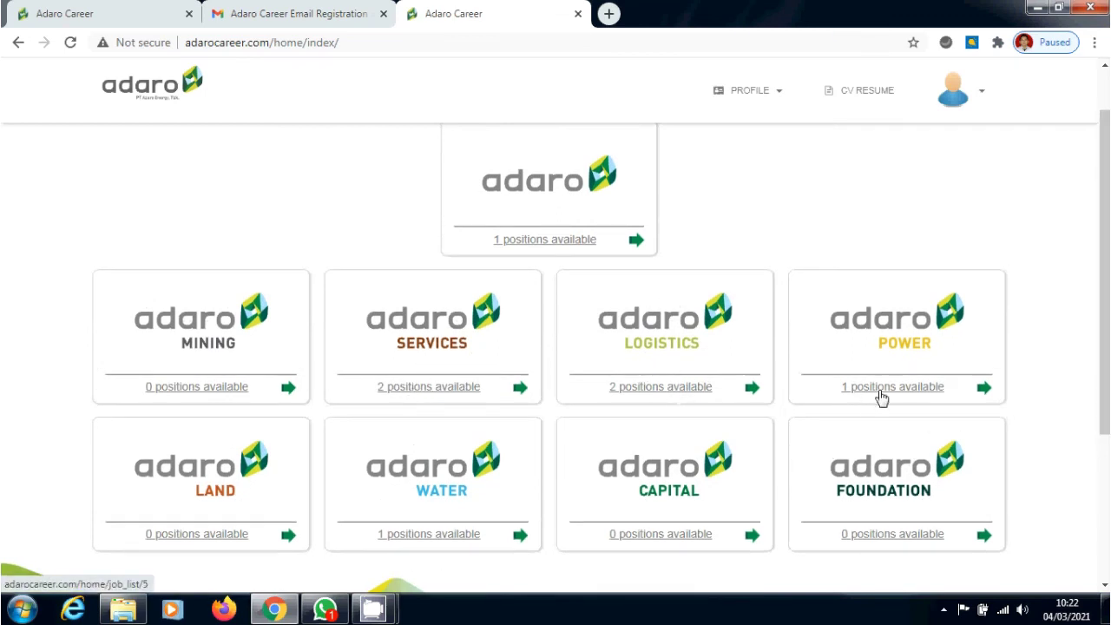
pyautogui.click(440, 531)
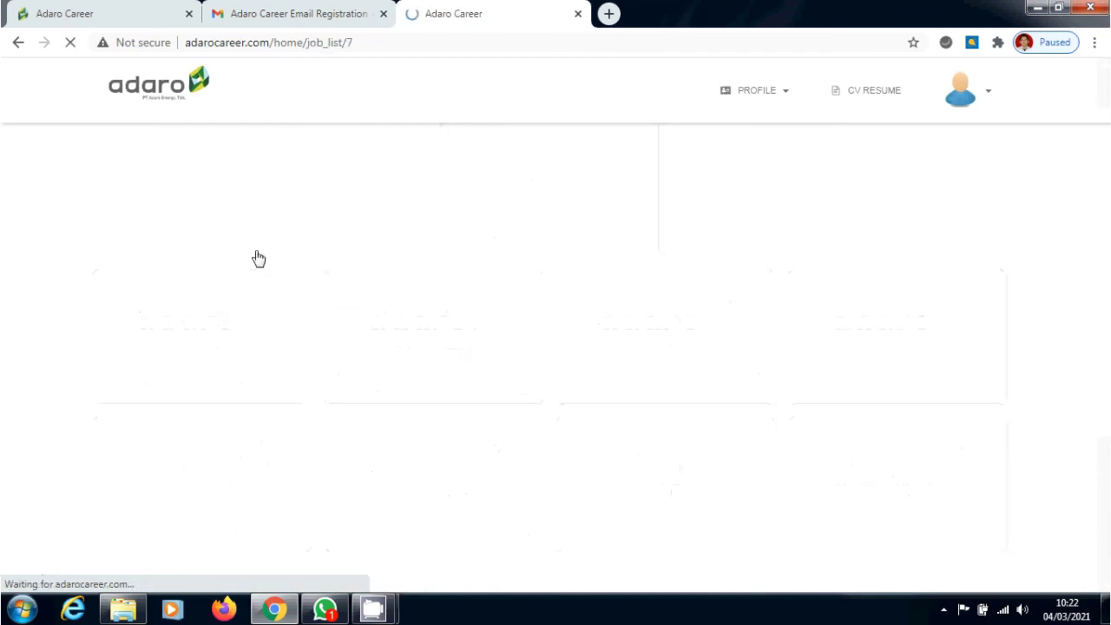
pyautogui.click(18, 43)
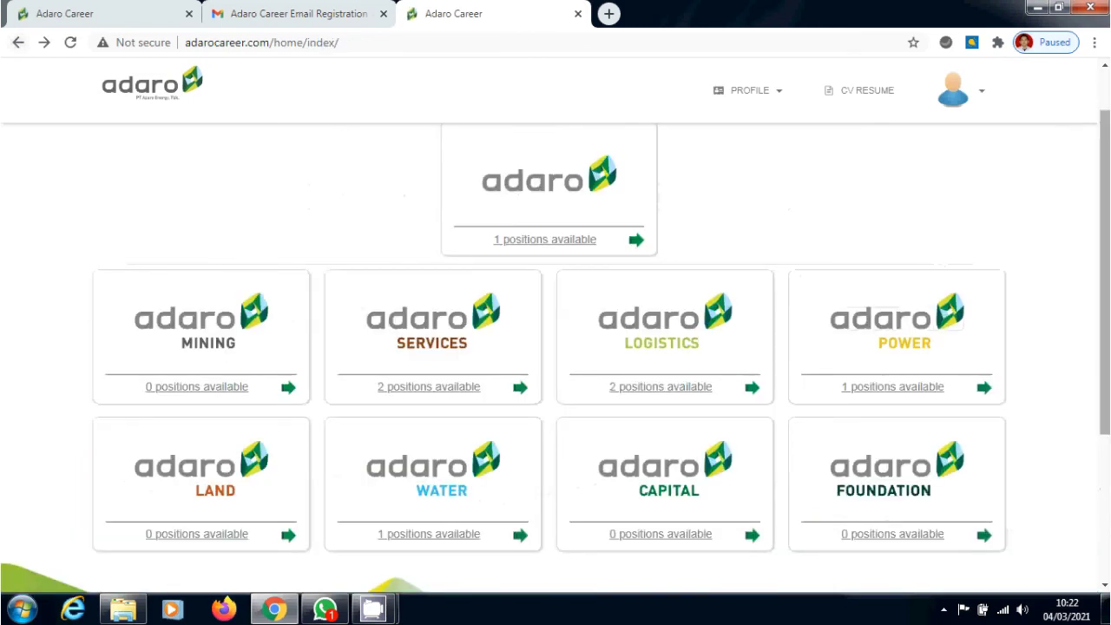
# Open Adaro Logistics' positions and select the Steelwork Supervisor posting
pyautogui.moveTo(1104, 261)
pyautogui.mouseDown()
pyautogui.moveTo(1105, 293)
pyautogui.moveTo(1105, 225)
pyautogui.moveTo(1105, 363)
pyautogui.moveTo(1104, 267)
pyautogui.mouseUp()
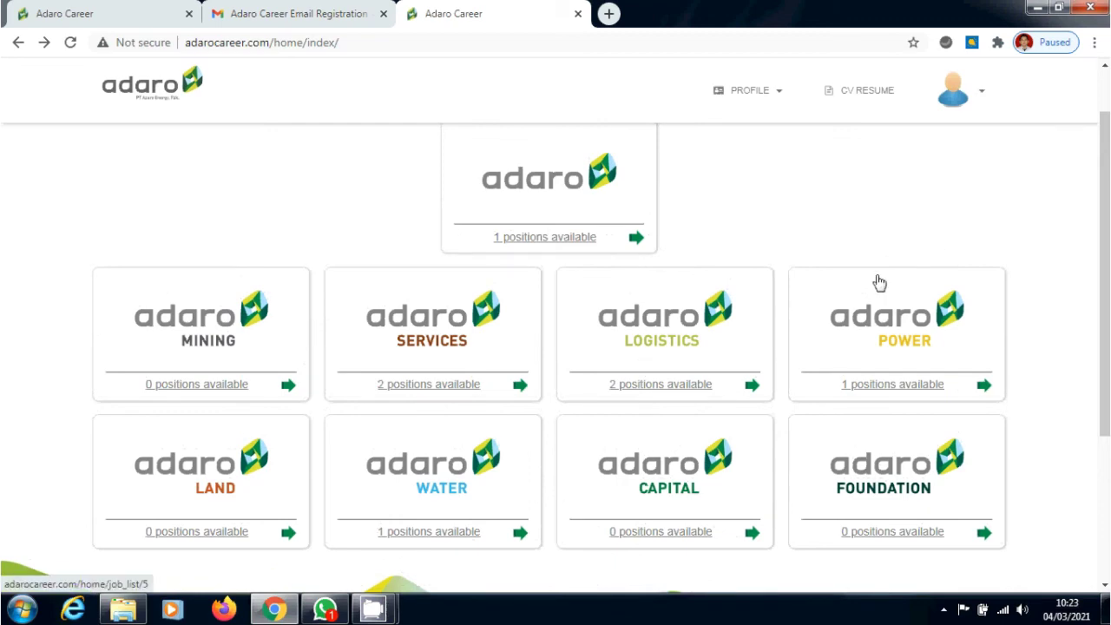
pyautogui.click(676, 390)
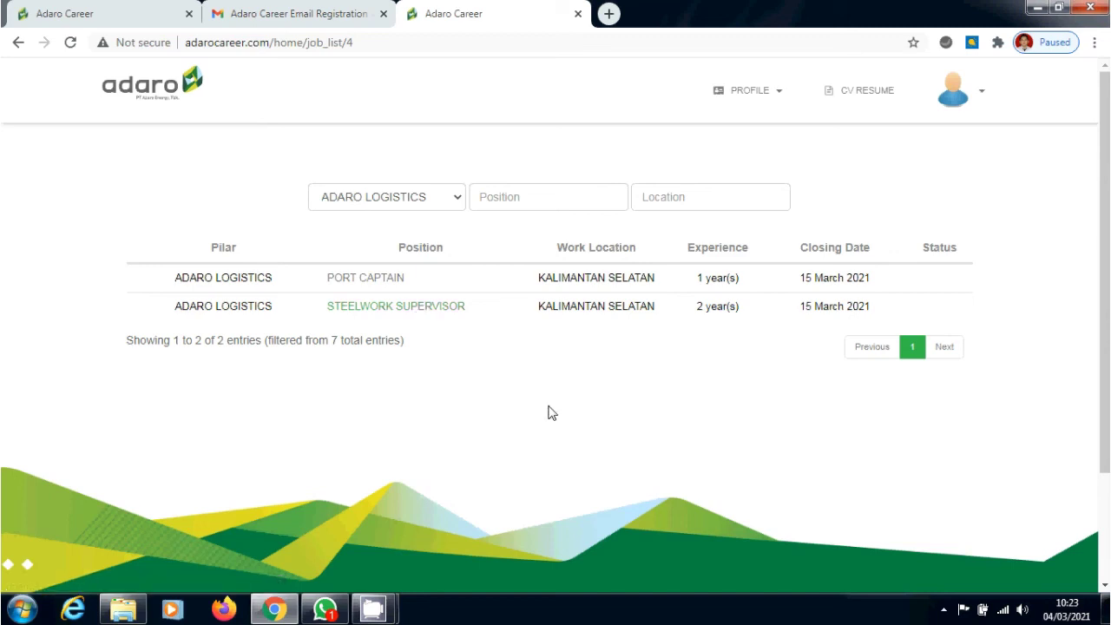
pyautogui.click(385, 314)
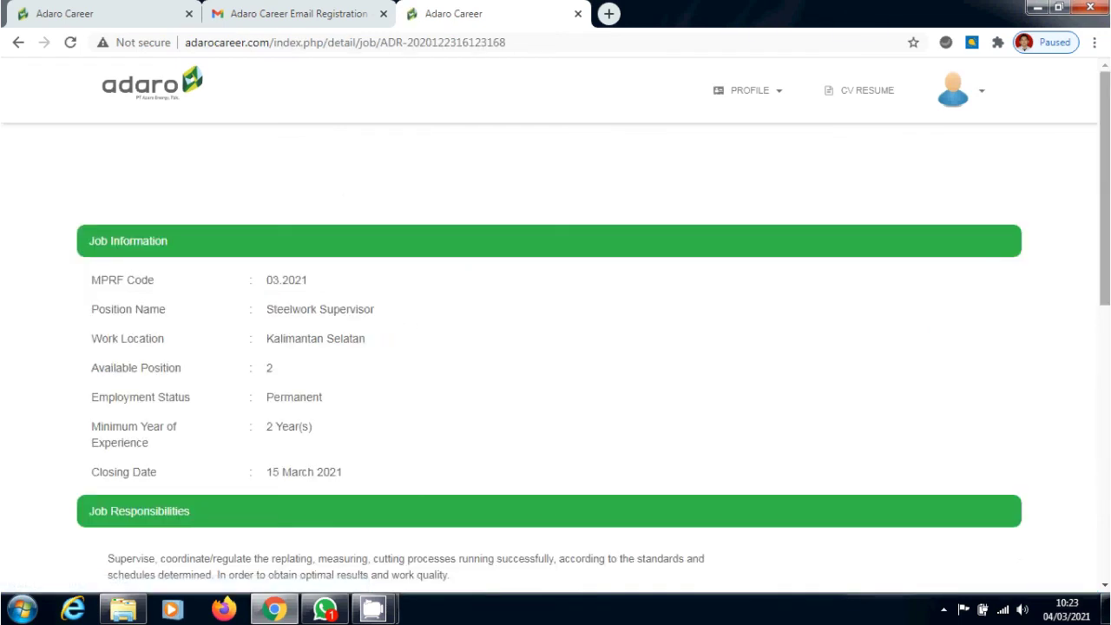
# Scroll through the Steelwork Supervisor responsibilities and requirements down to the Apply button
pyautogui.scroll(-1, 556, 348)
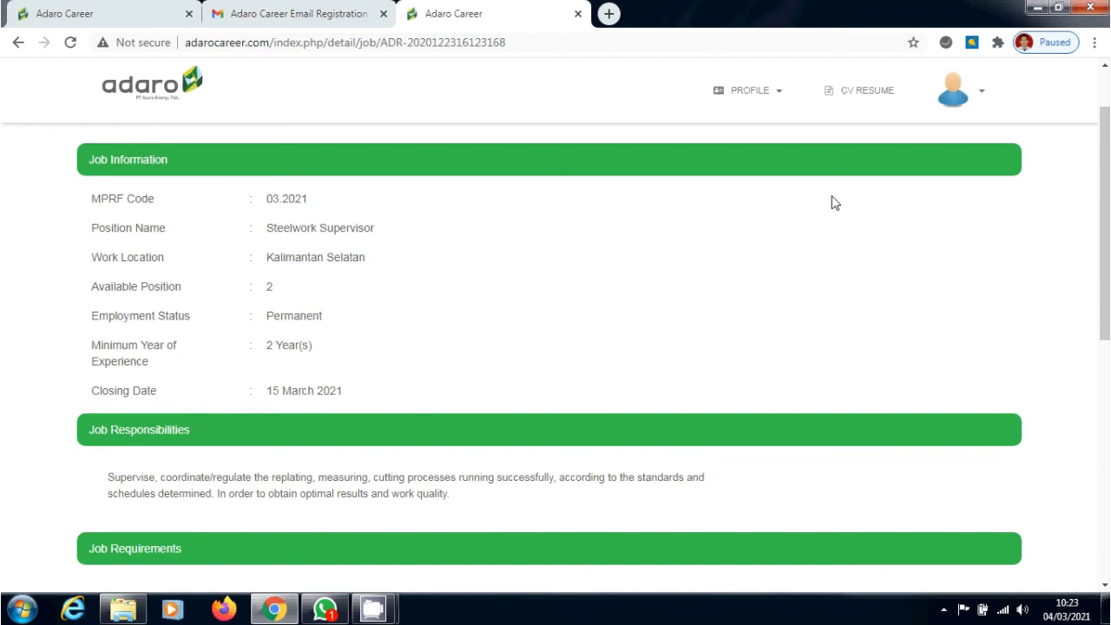
pyautogui.scroll(-1, 833, 201)
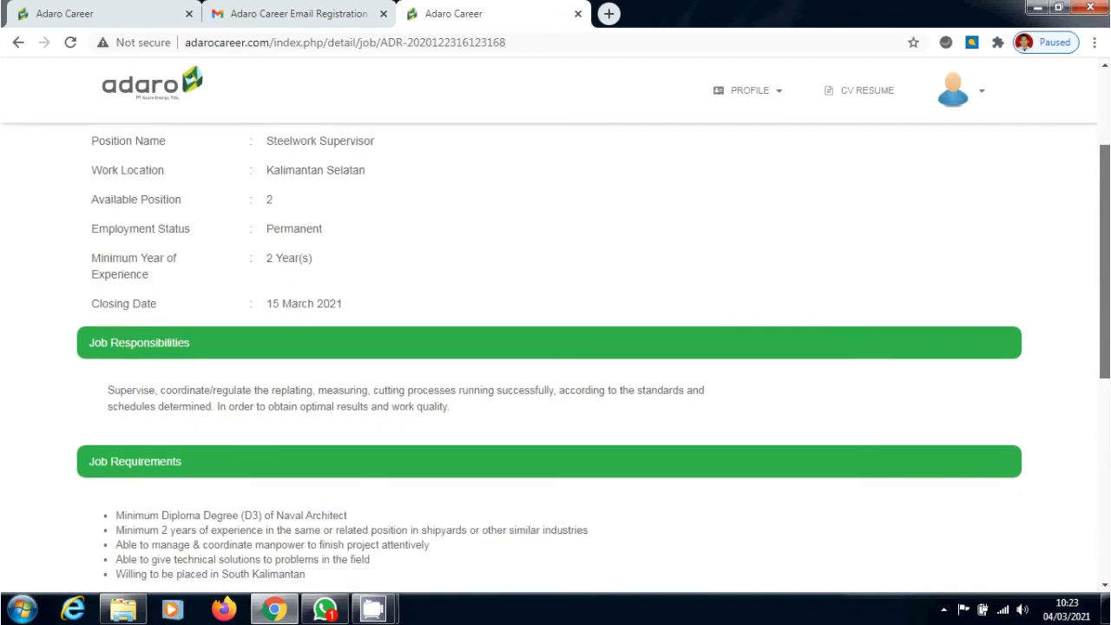
pyautogui.scroll(-1, 556, 352)
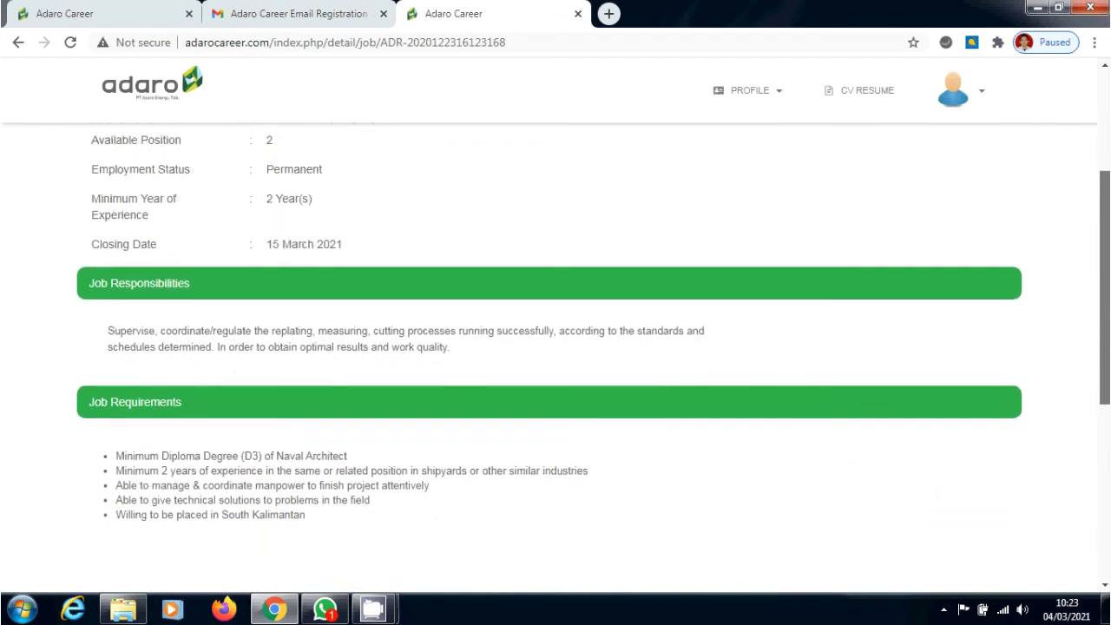
pyautogui.scroll(-2, 556, 353)
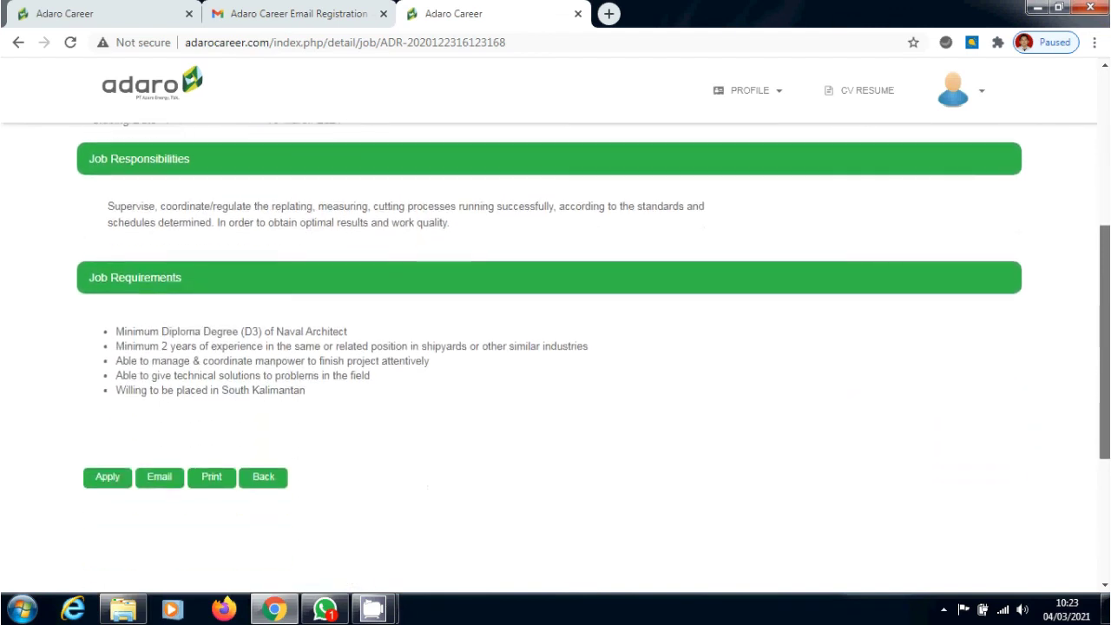
pyautogui.scroll(-1, 555, 352)
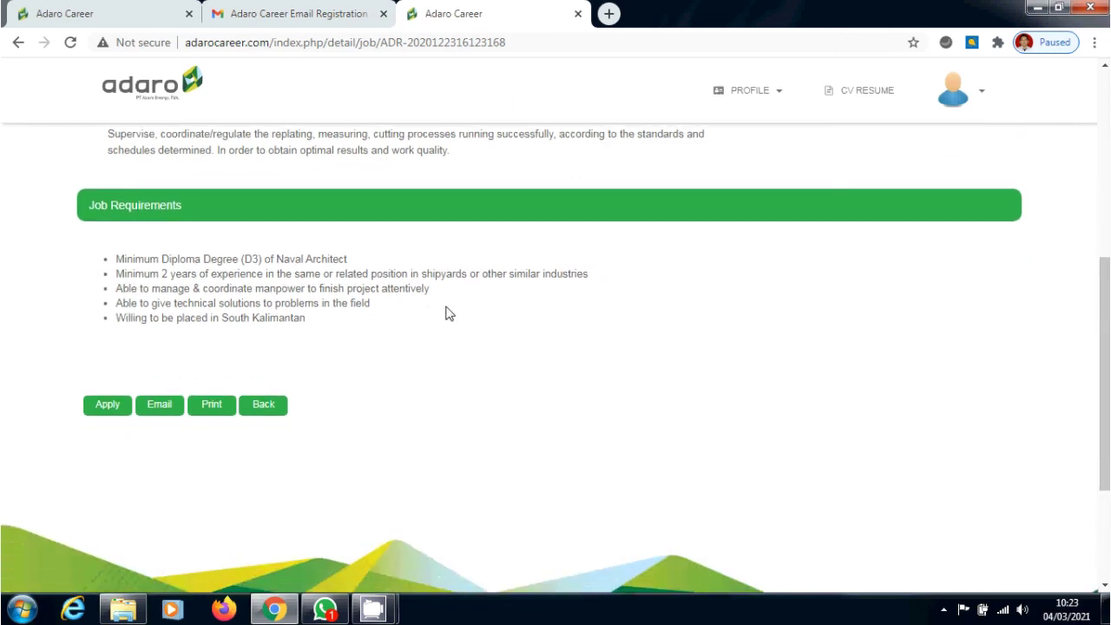
# Apply for Steelwork Supervisor citing 'Adaro Website / Adaro Career', then view Application Status
pyautogui.click(107, 406)
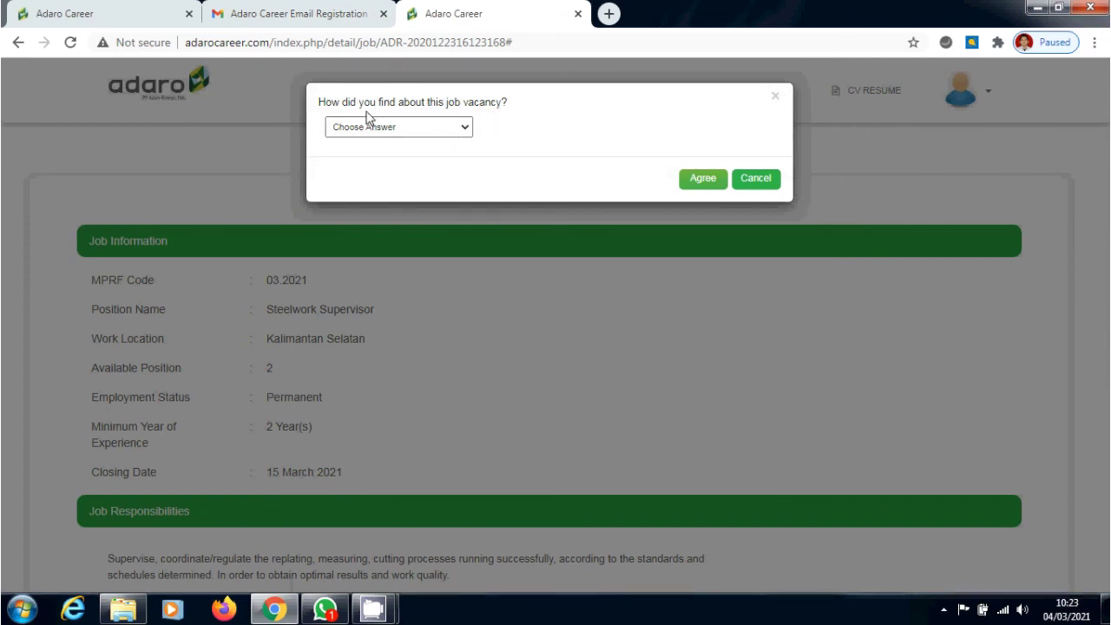
pyautogui.click(470, 128)
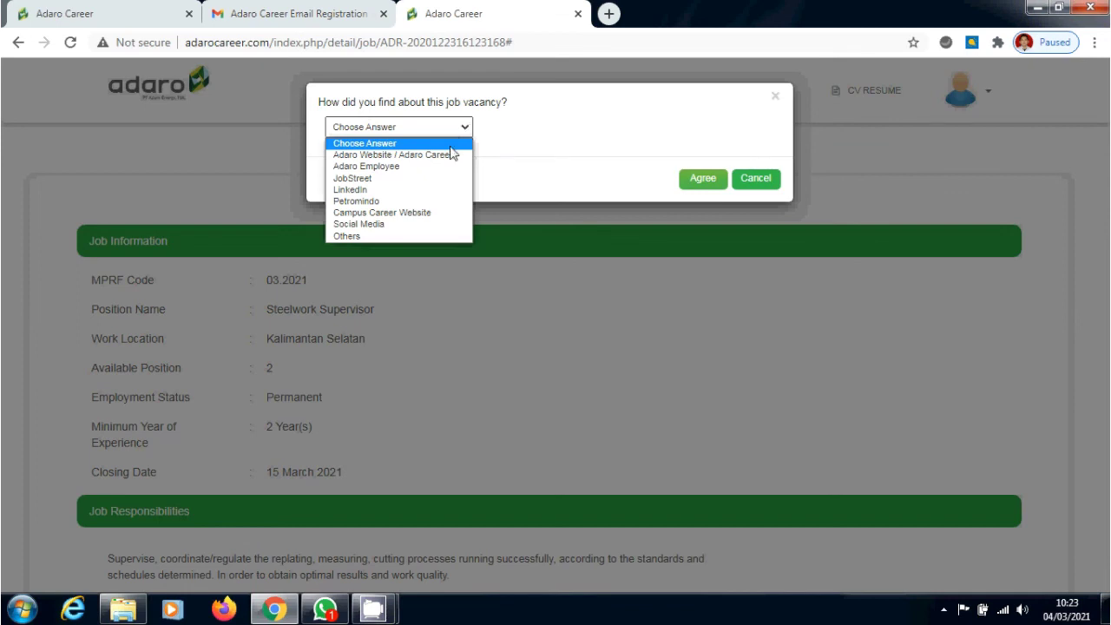
pyautogui.click(448, 164)
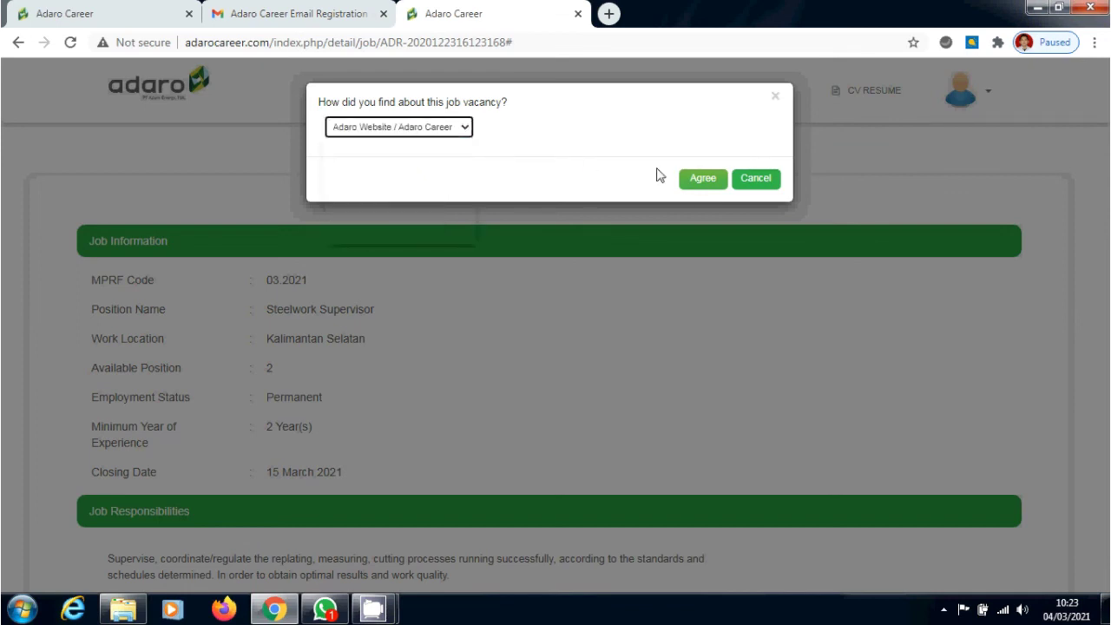
pyautogui.click(702, 179)
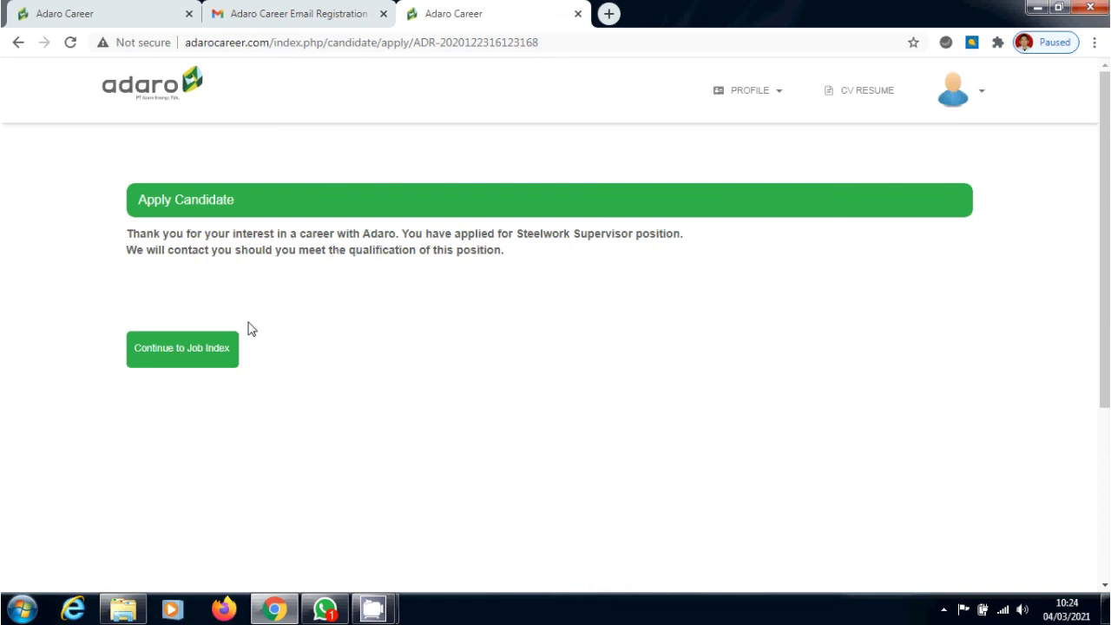
pyautogui.click(734, 109)
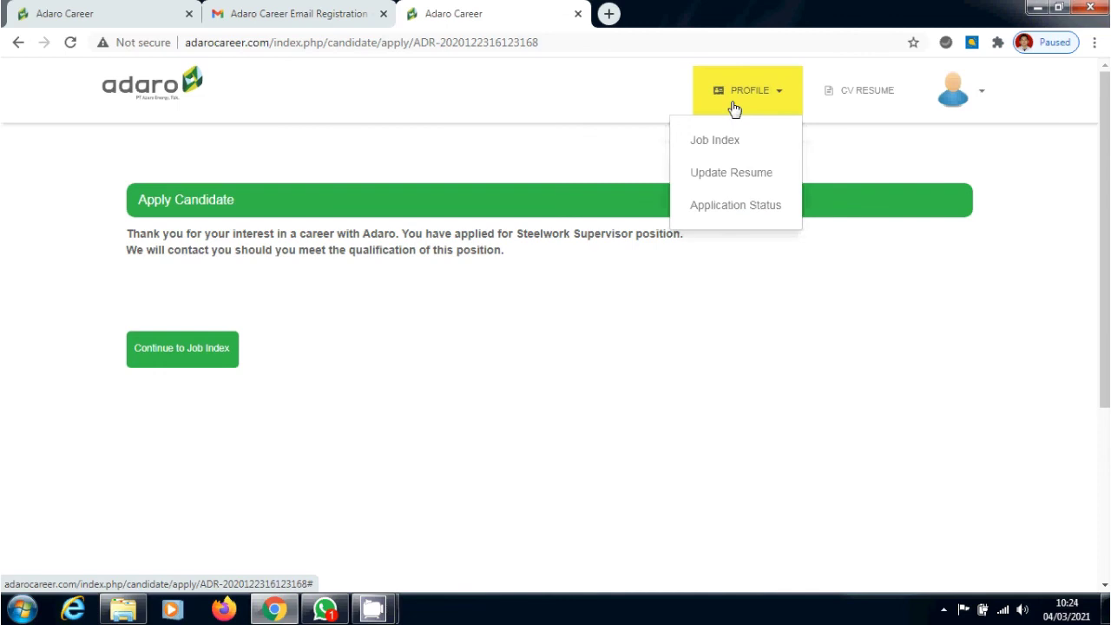
pyautogui.click(733, 205)
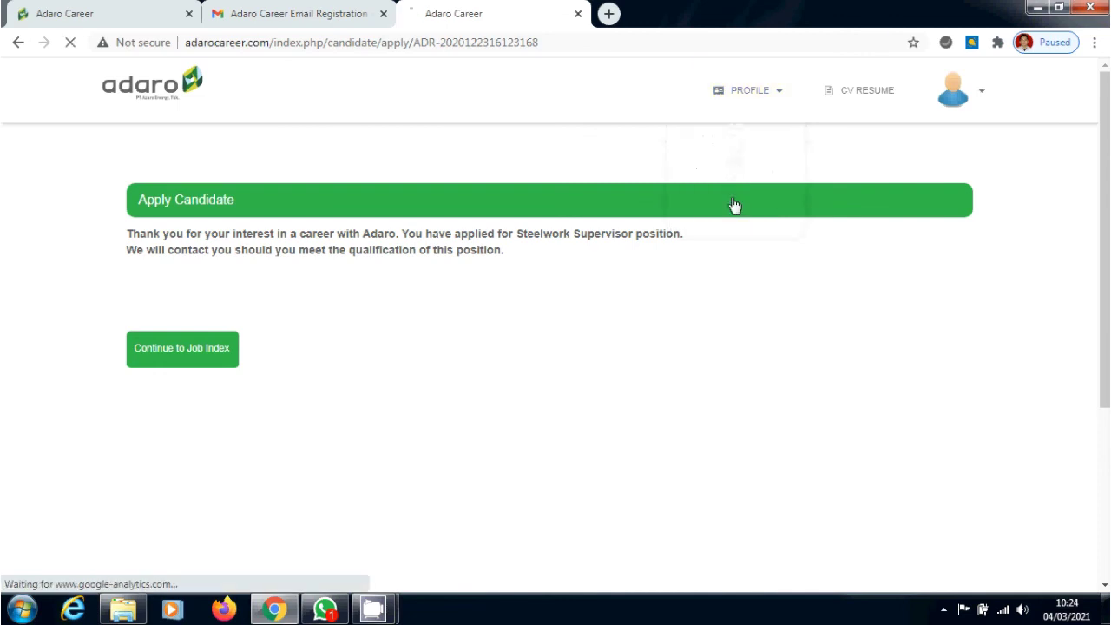